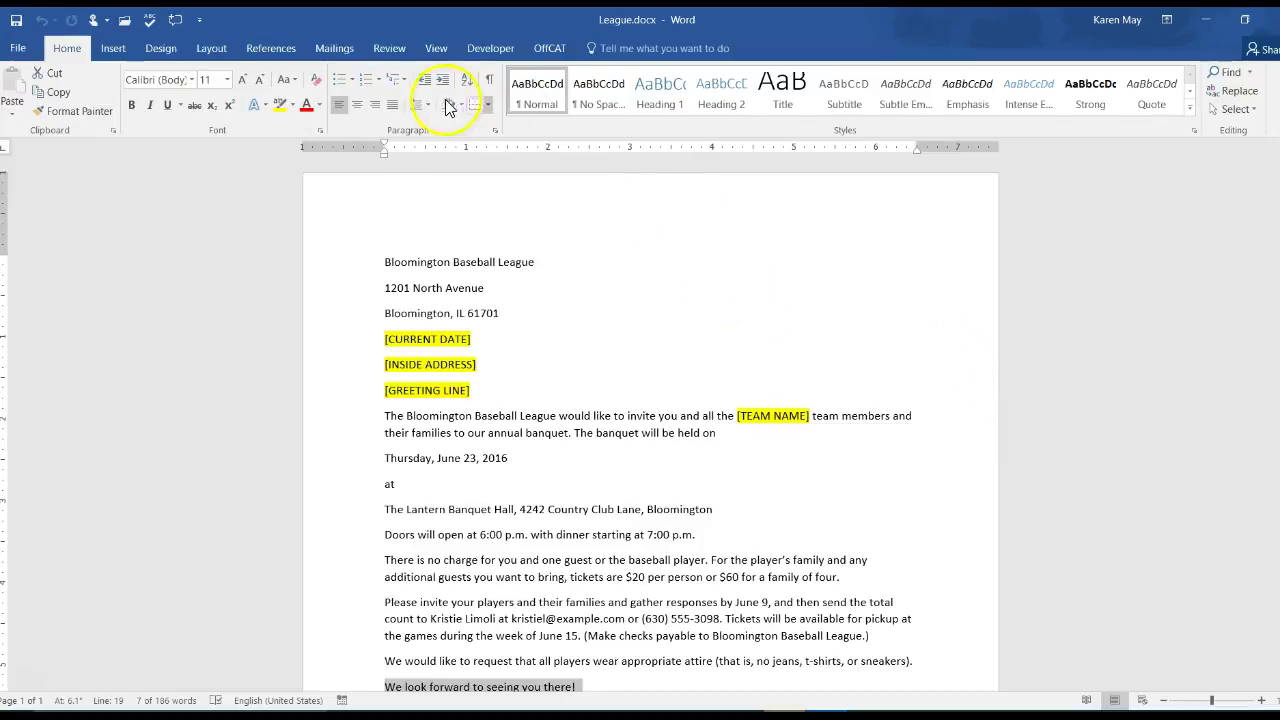
Start Save As with AddCases as the location and League Form Letter.docx as the name
left_click(25, 50)
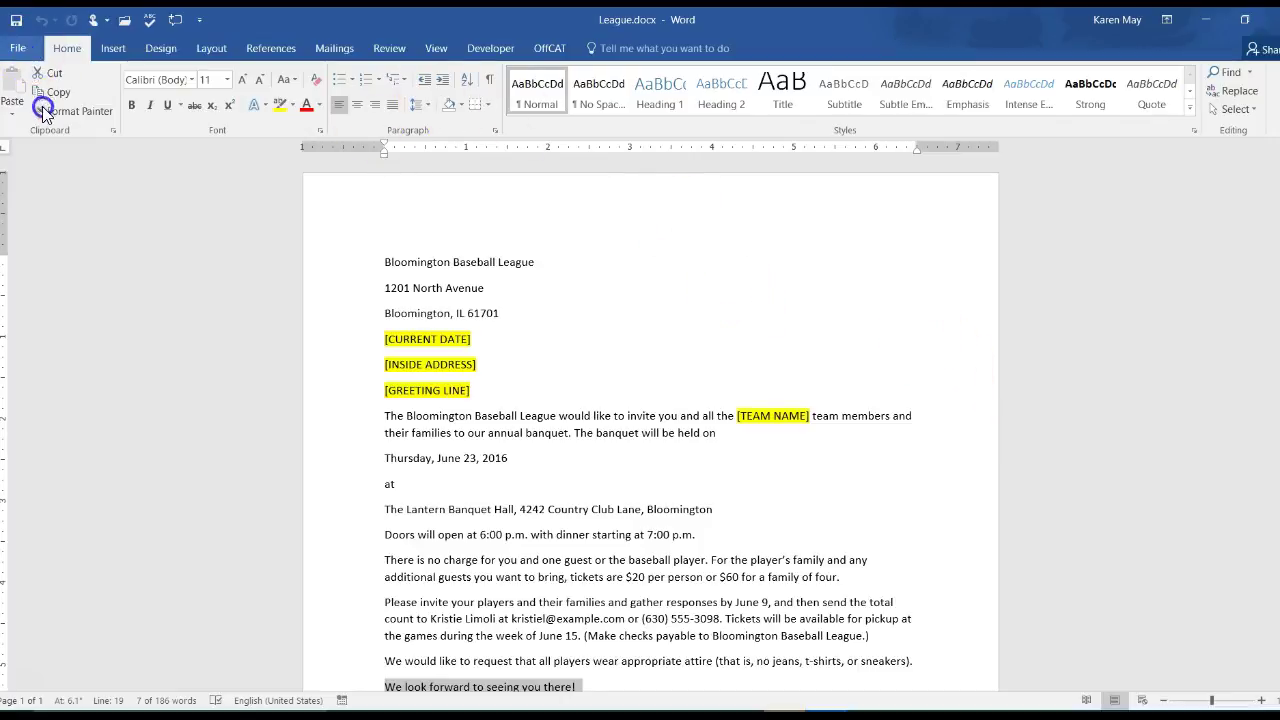
left_click(18, 50)
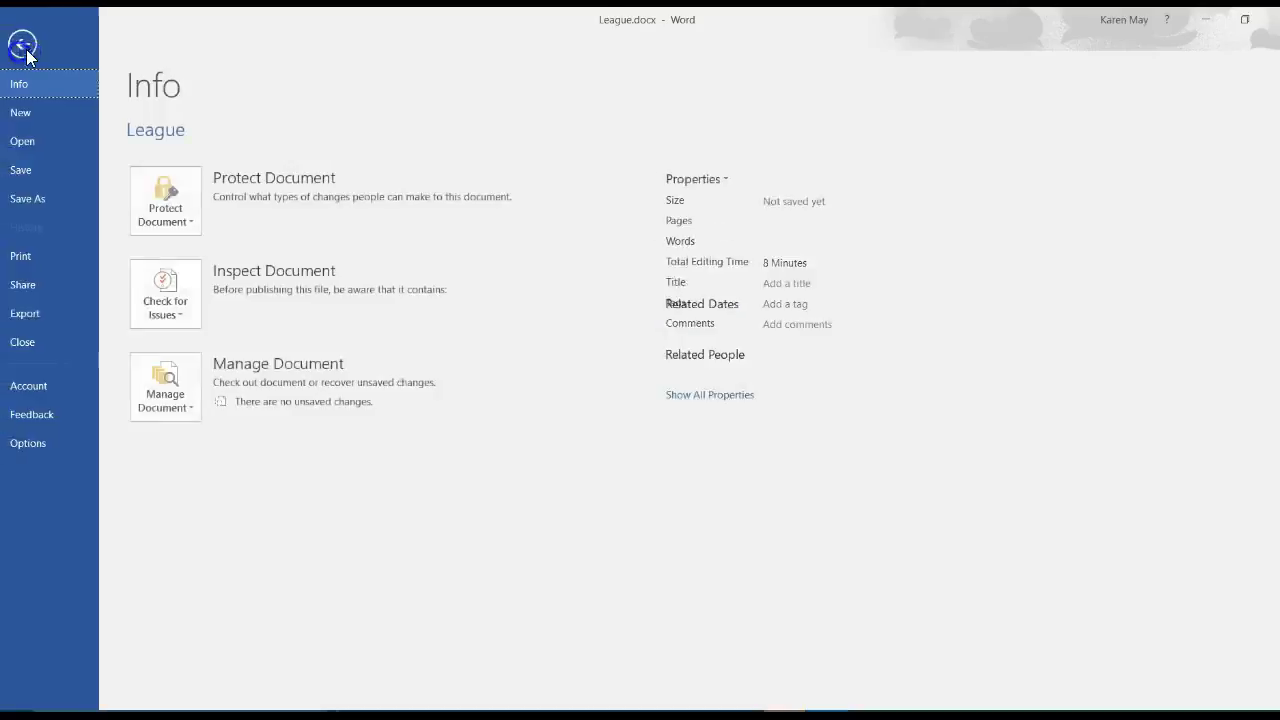
left_click(19, 45)
left_click(18, 50)
left_click(26, 200)
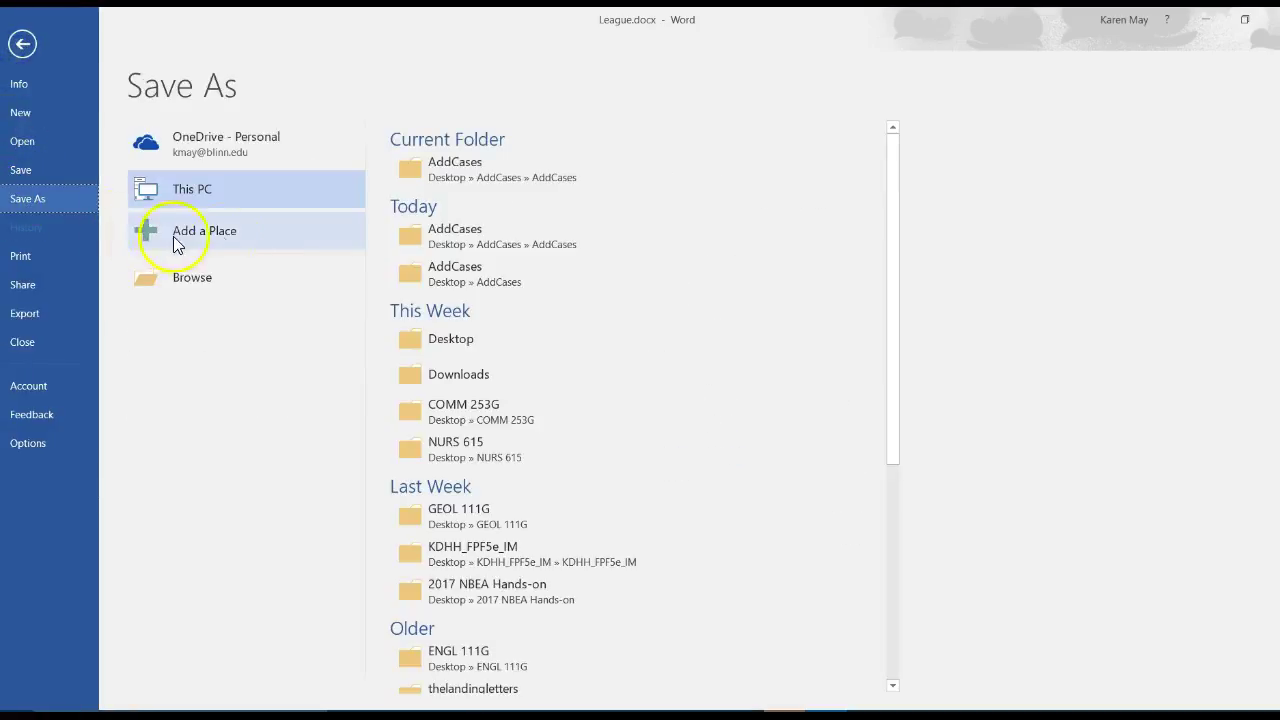
left_click(464, 168)
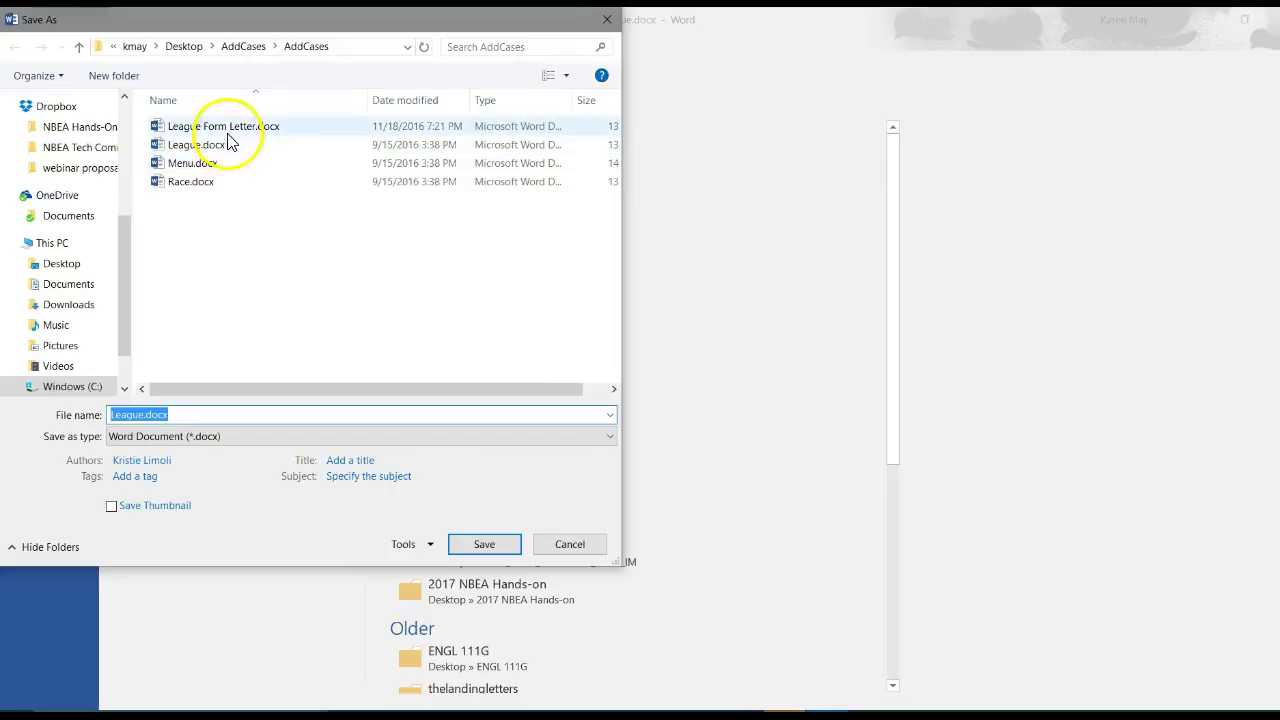
left_click(225, 126)
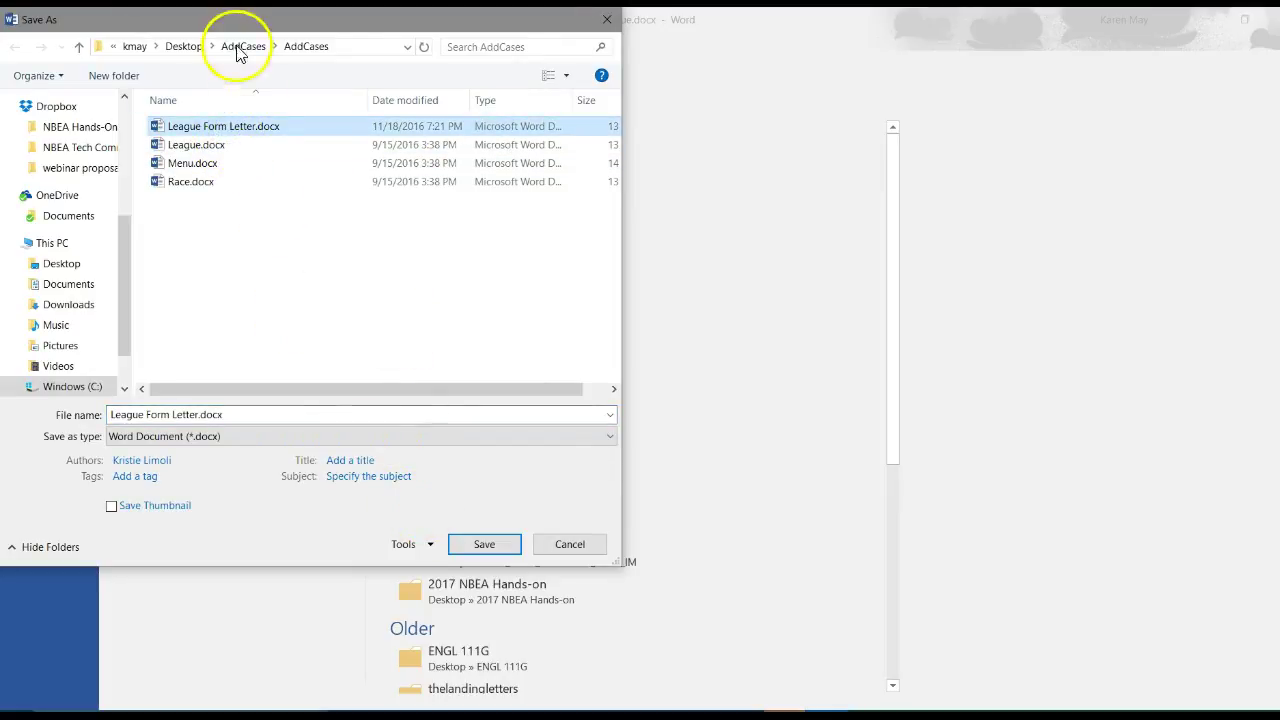
Browse into Desktop\AddCases\AddCases and overwrite the existing League Form Letter.docx
left_click(181, 46)
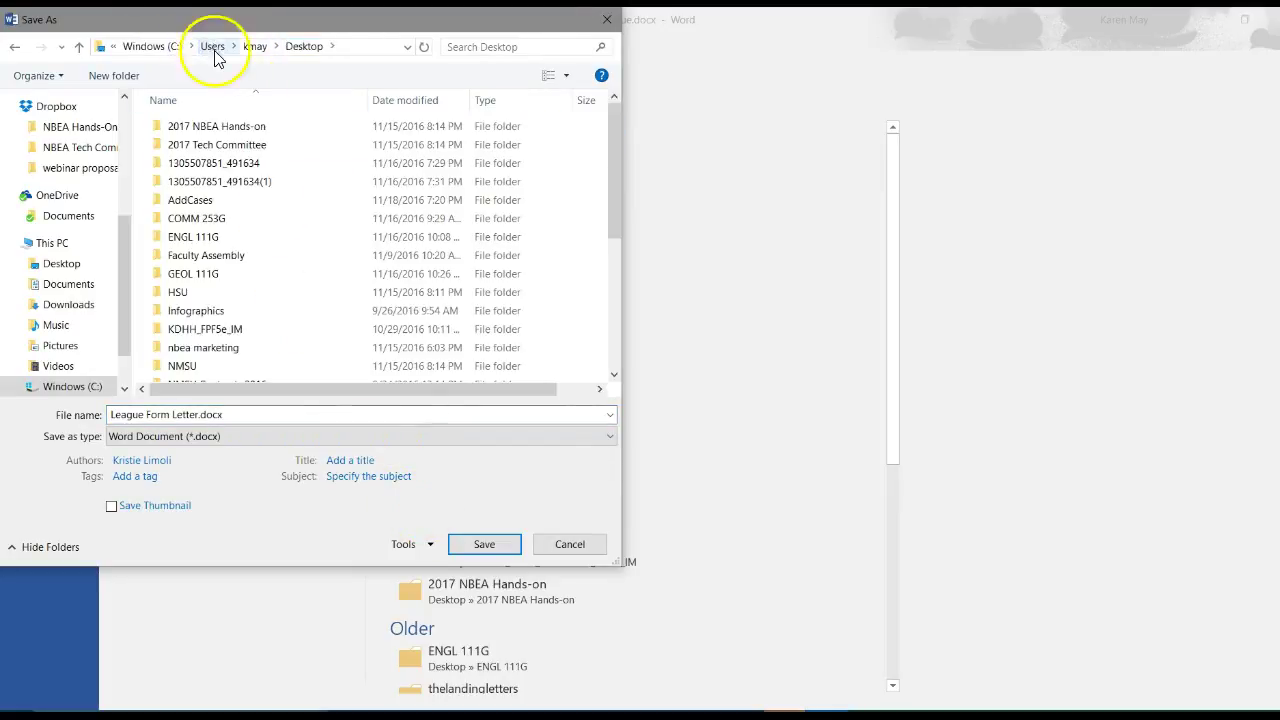
left_click(177, 201)
double_click(177, 201)
double_click(166, 126)
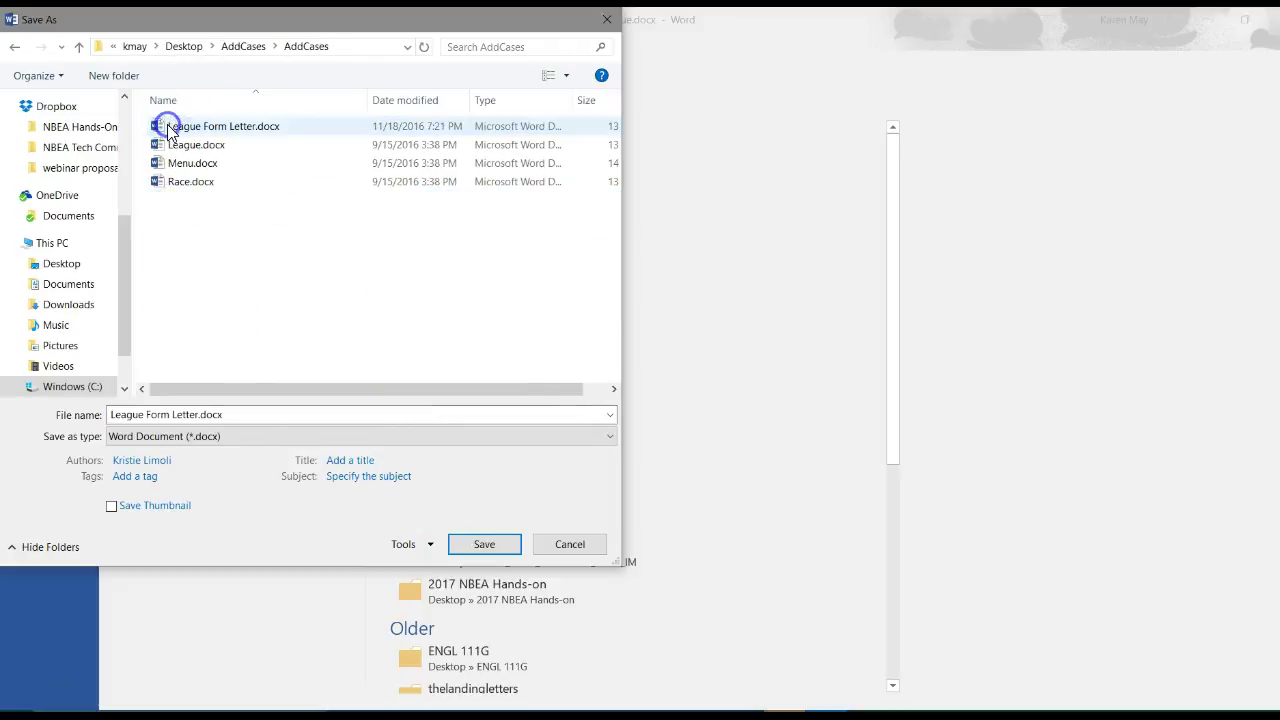
left_click(183, 128)
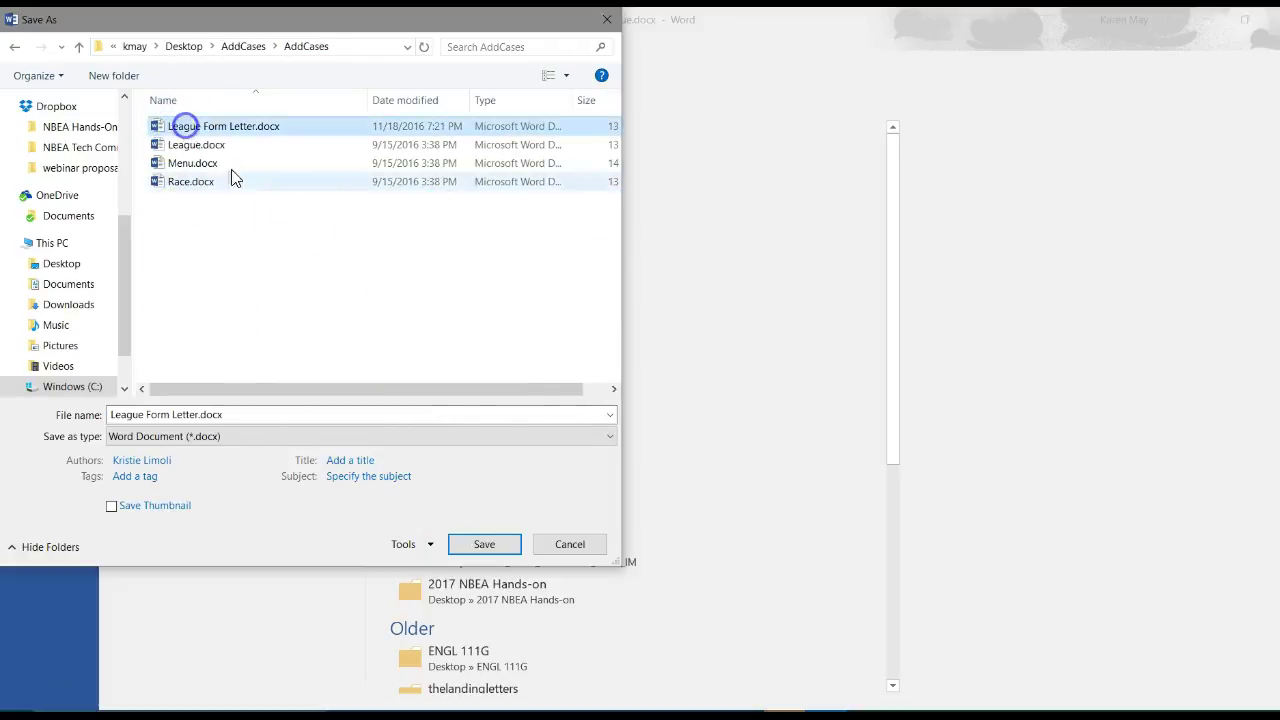
left_click(485, 545)
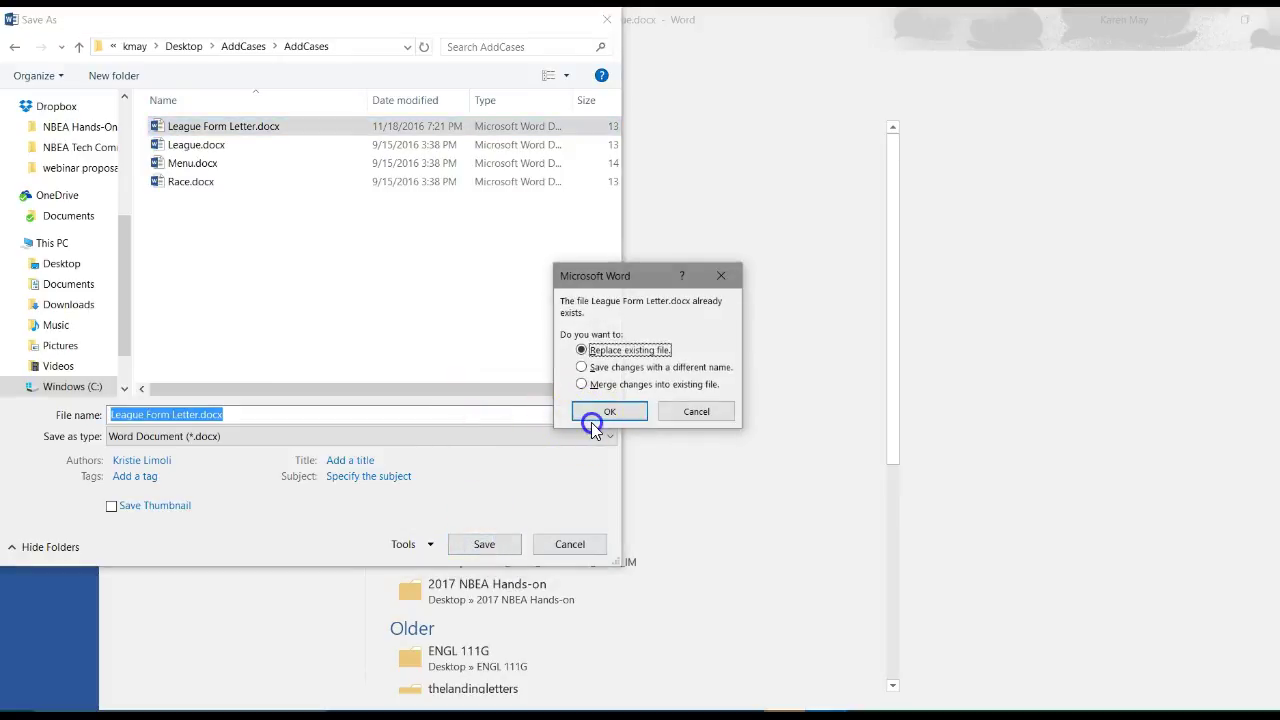
left_click(595, 414)
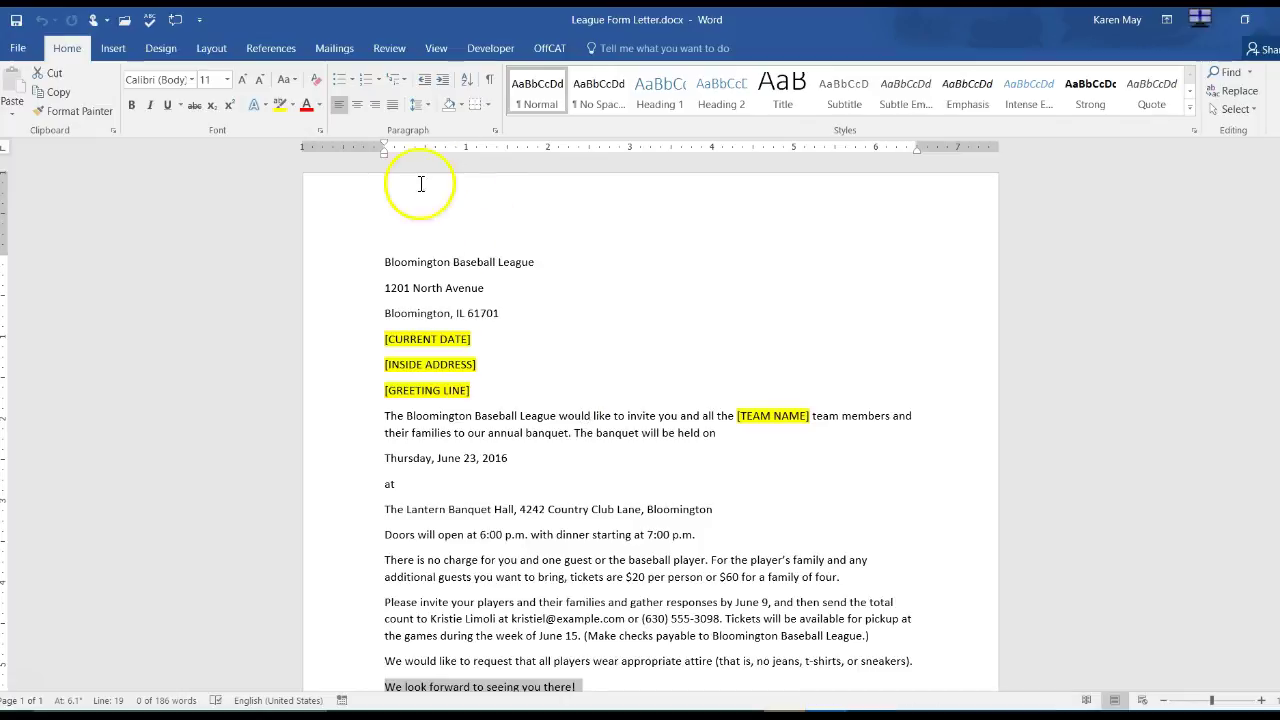
Search Bing online pictures for 'baseball' and insert the glove-and-bat photo at the letter's start
left_click(387, 262)
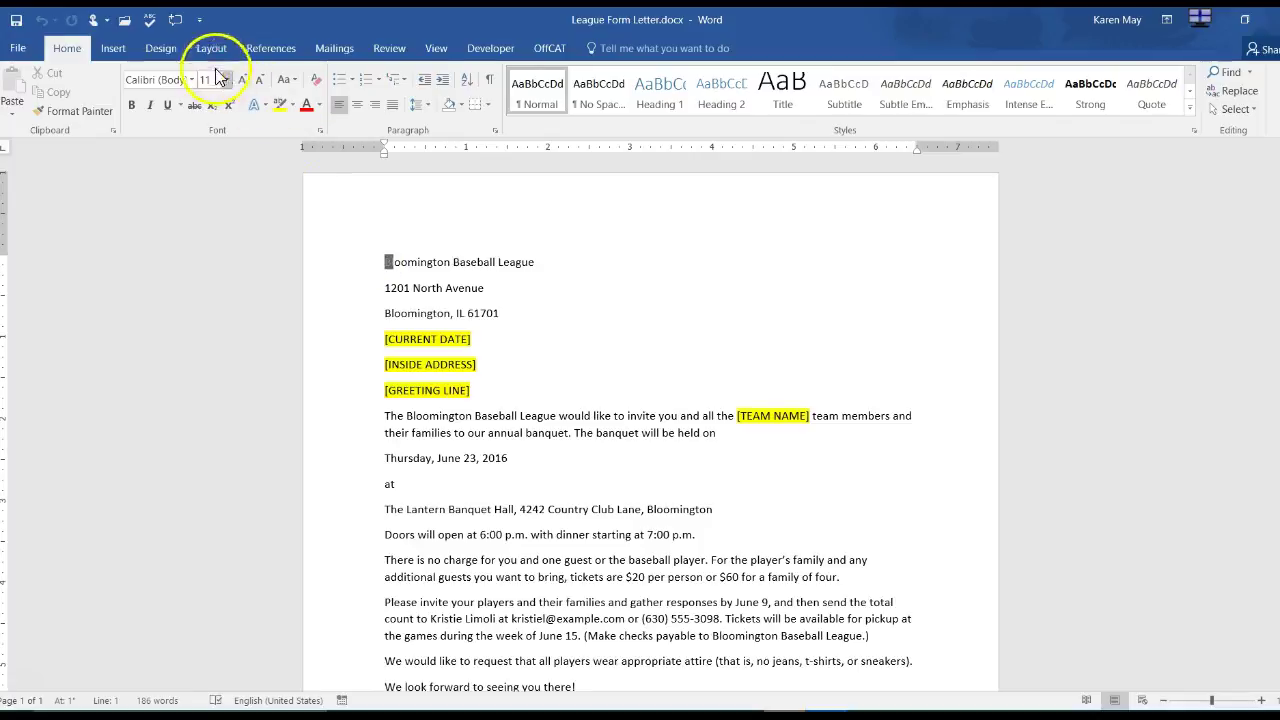
left_click(120, 55)
left_click(187, 95)
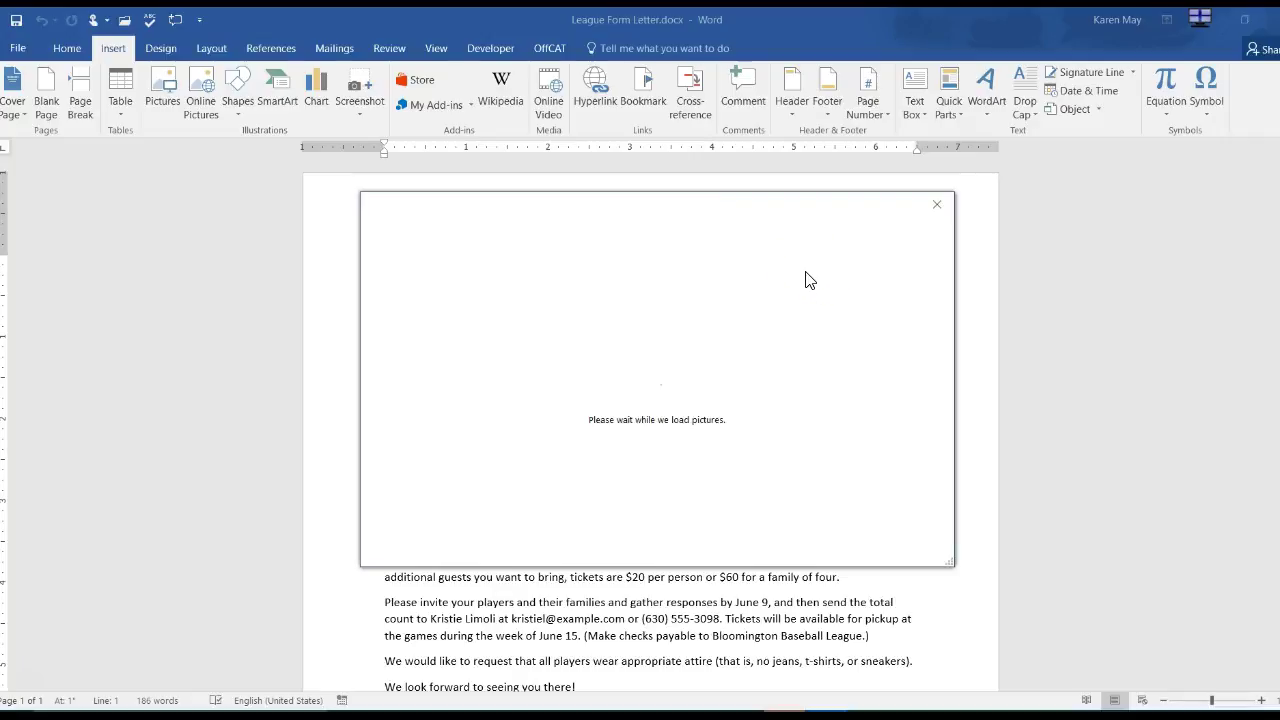
left_click(737, 338)
left_click(680, 415)
left_click(806, 380)
left_click(178, 438)
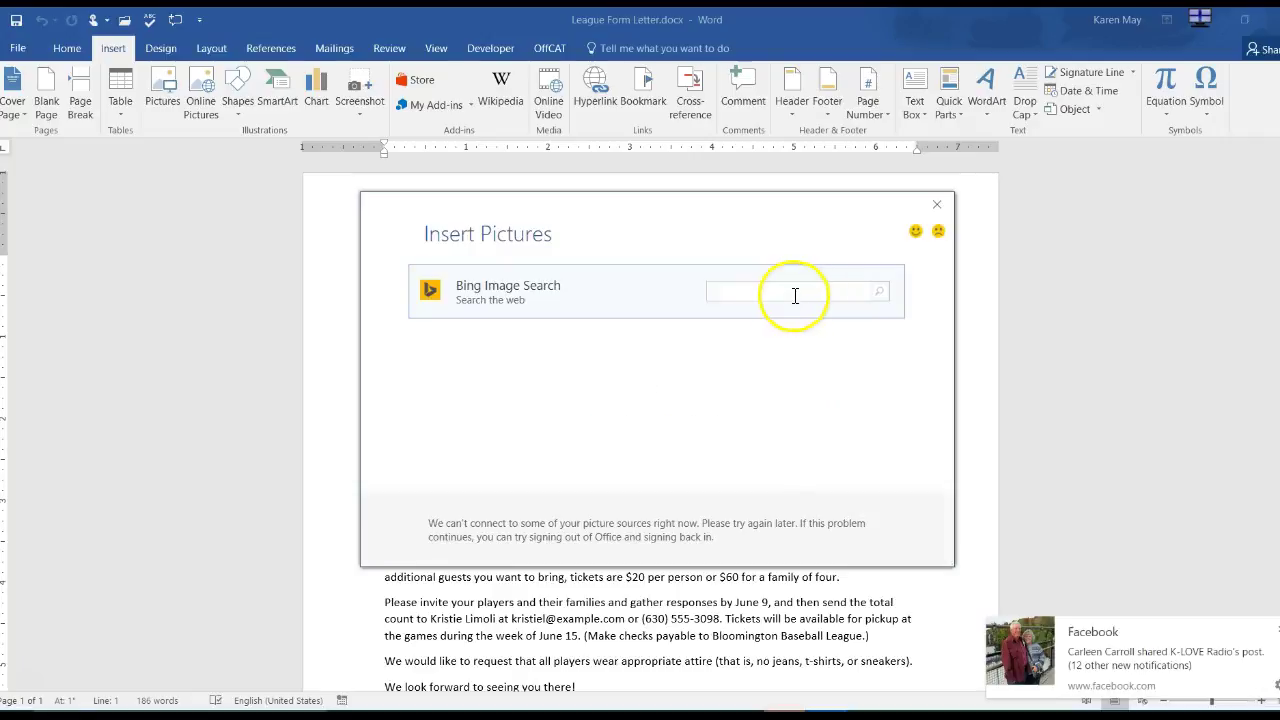
left_click(784, 292)
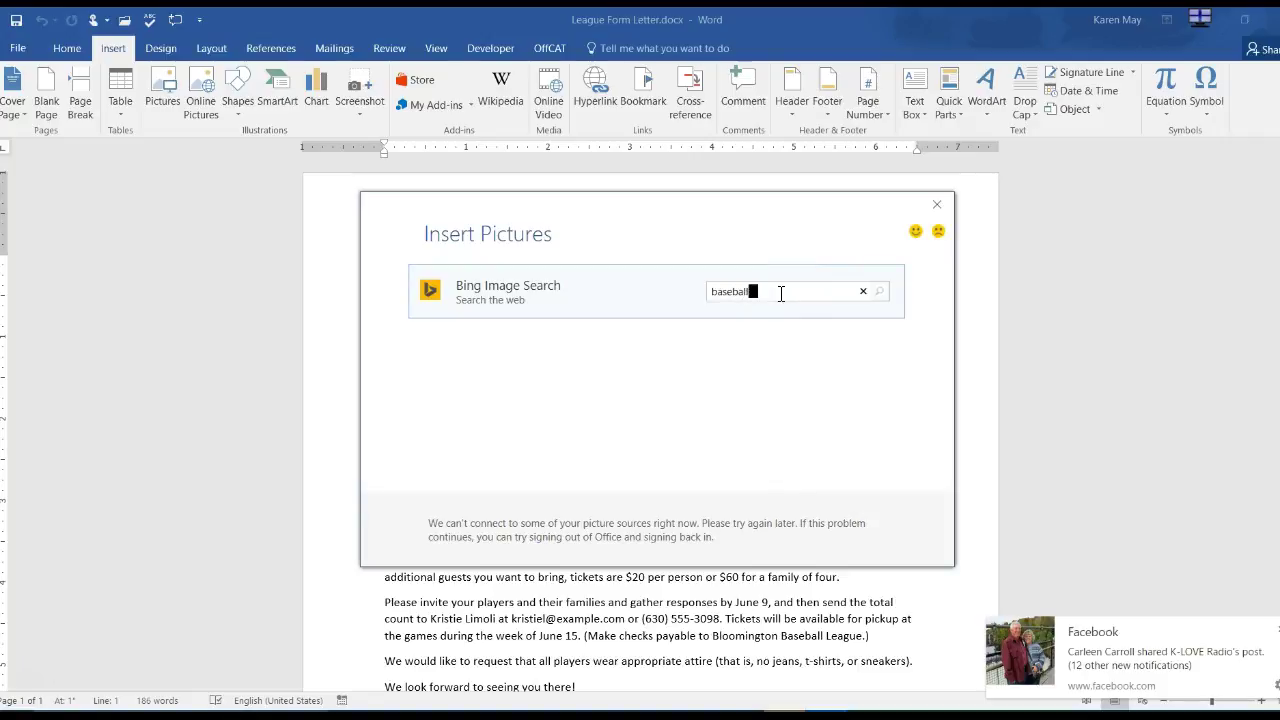
key("Return")
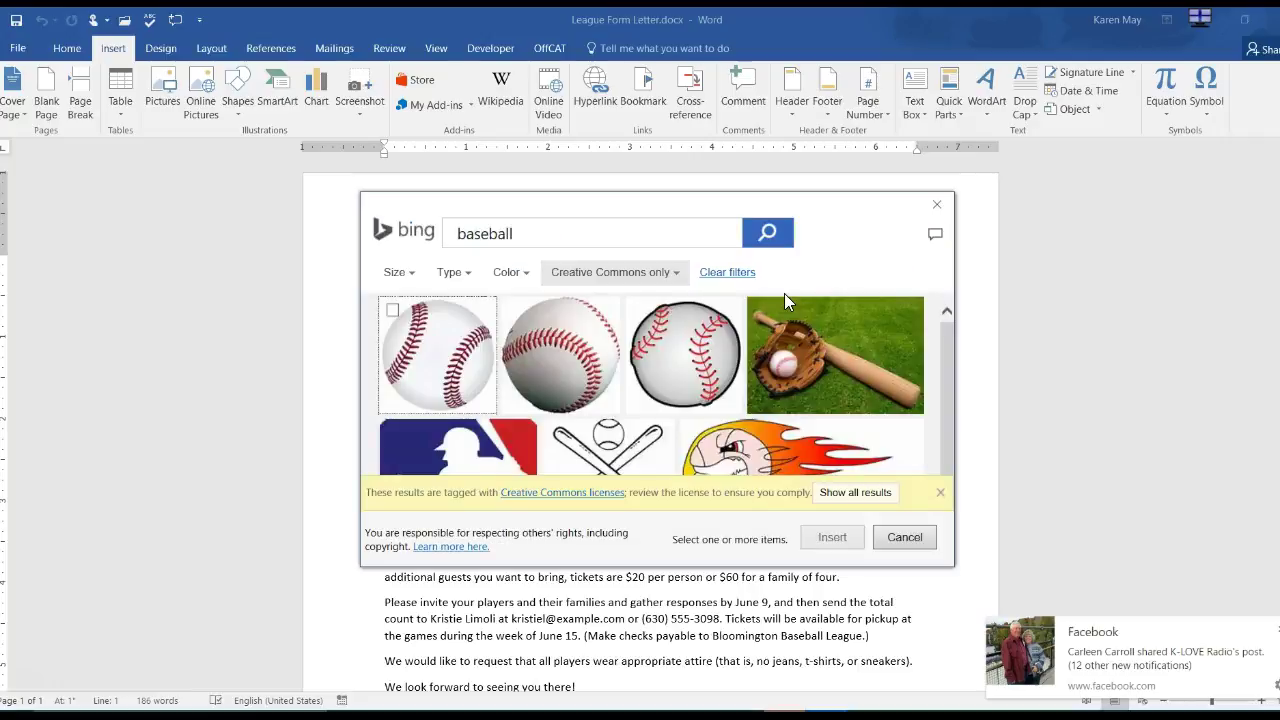
left_click(836, 346)
left_click(832, 538)
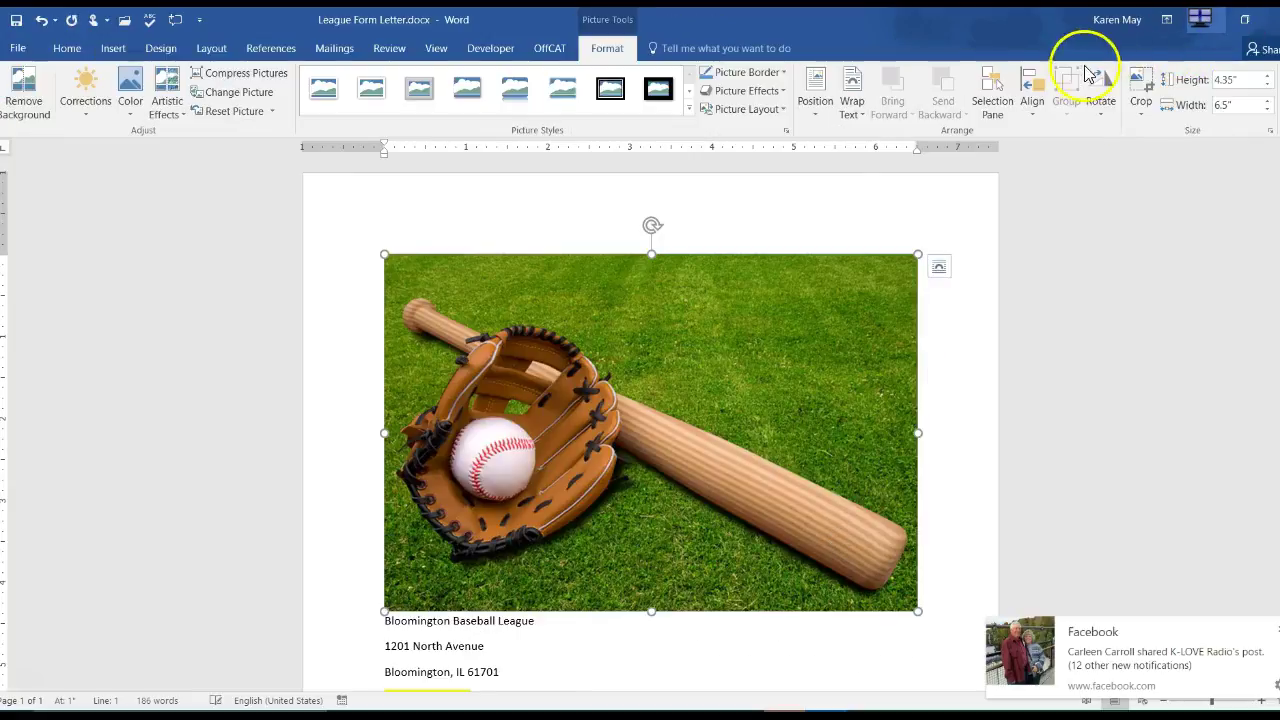
Resize the baseball picture to a height of 1 inch
left_click(1242, 78)
left_click_drag(1242, 78, 1120, 68)
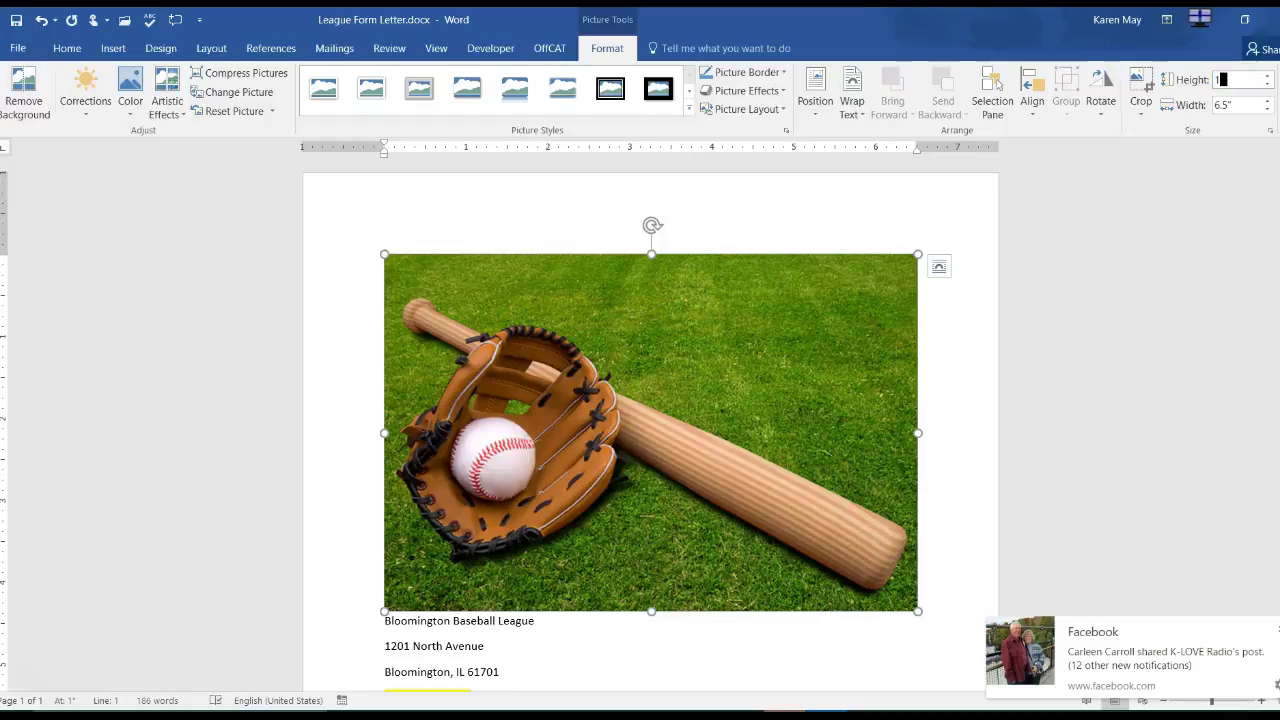
type("1")
key("Tab")
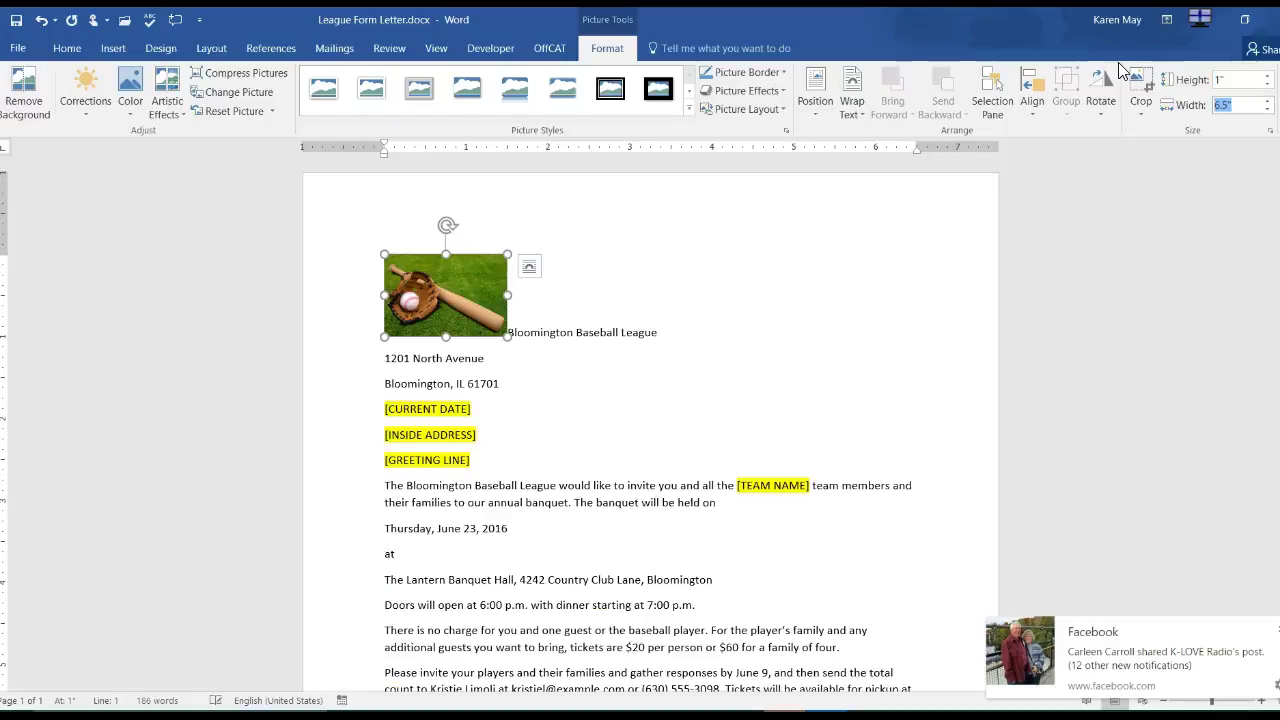
Give the picture square text wrapping
left_click(529, 268)
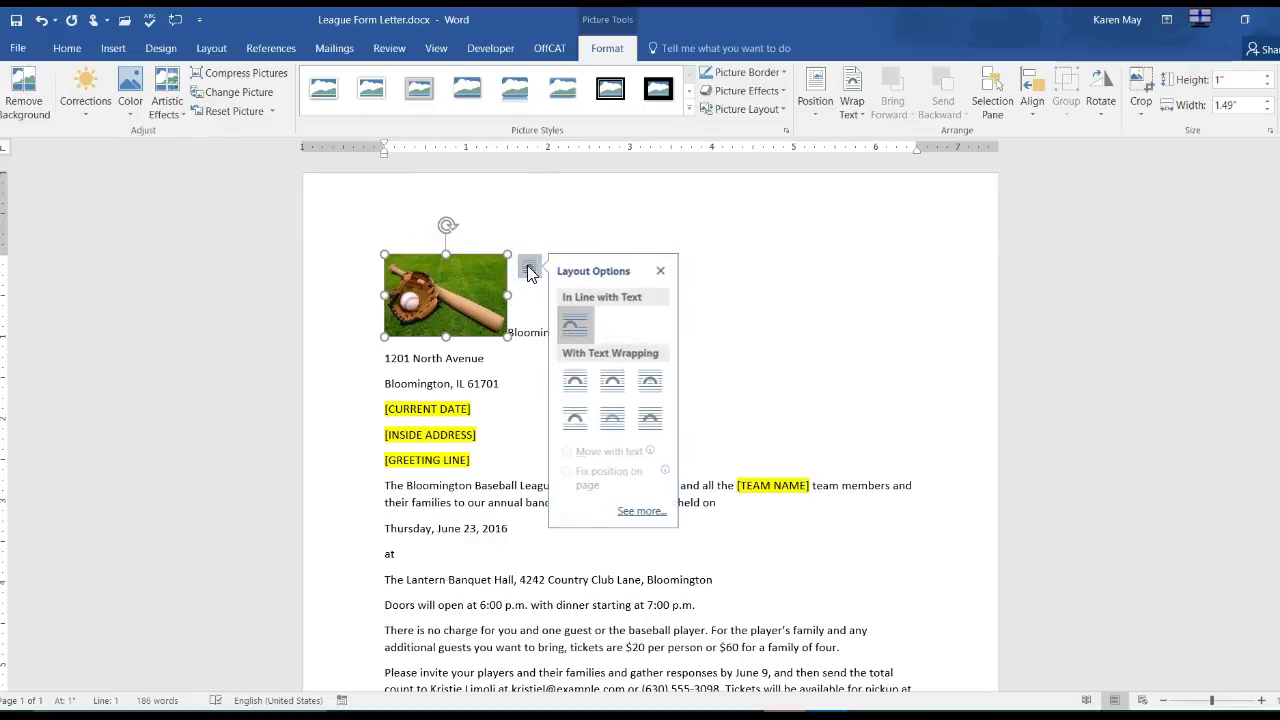
left_click(578, 386)
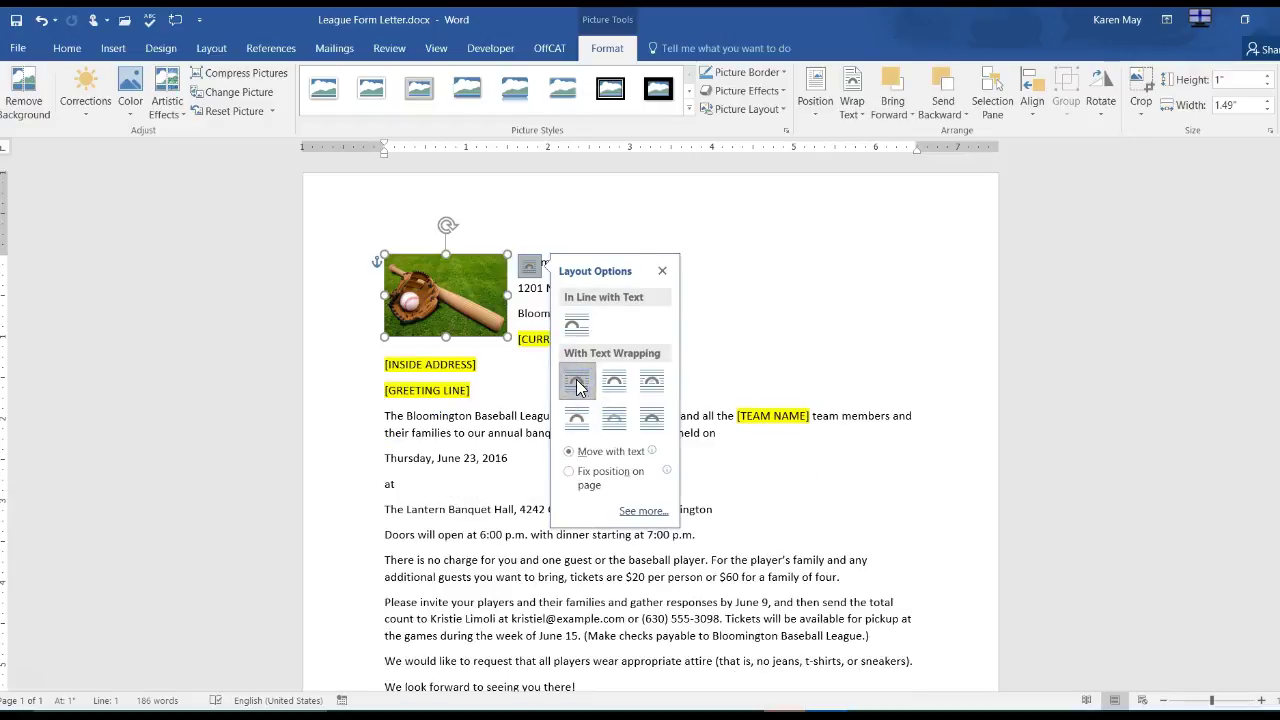
left_click(68, 52)
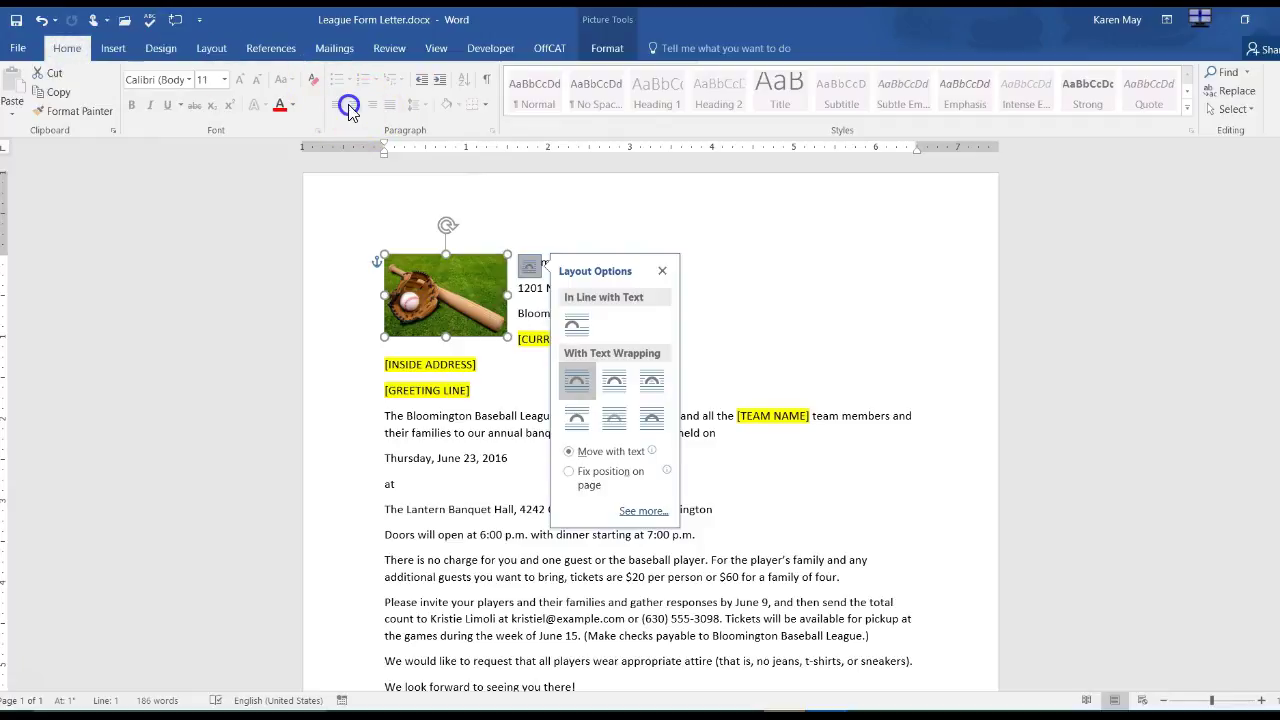
left_click(577, 376)
left_click(662, 271)
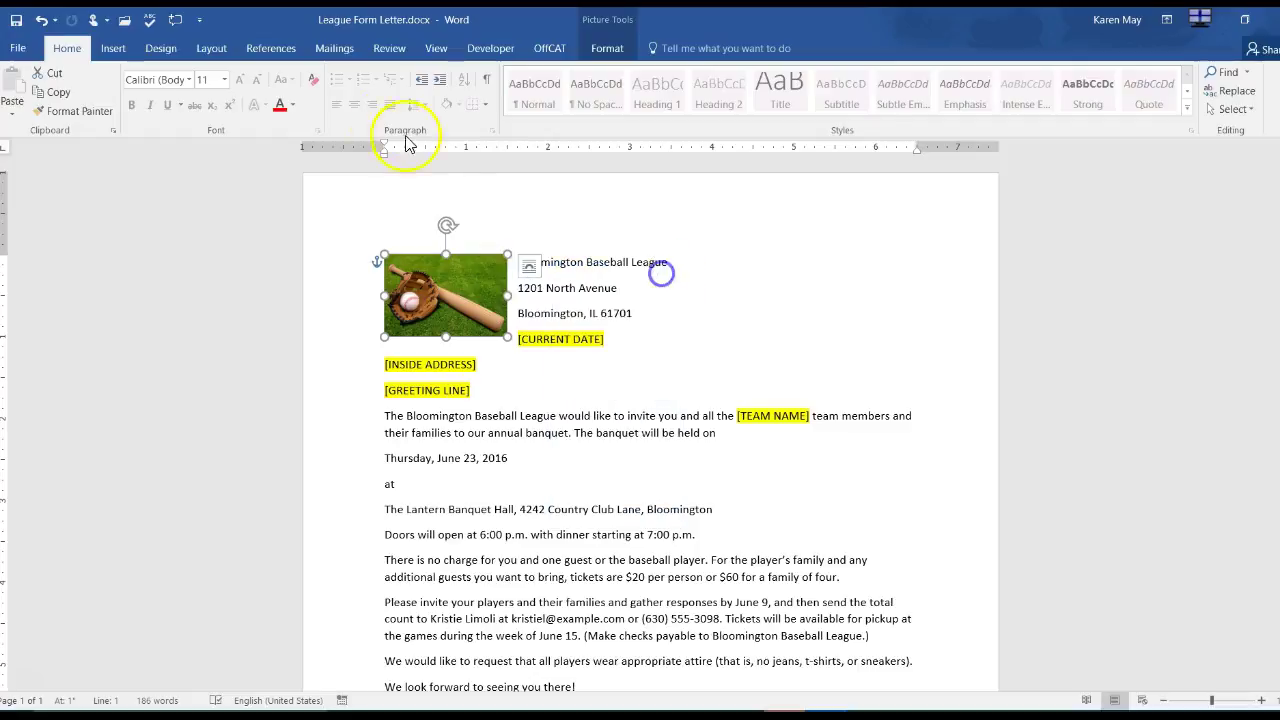
left_click(700, 289)
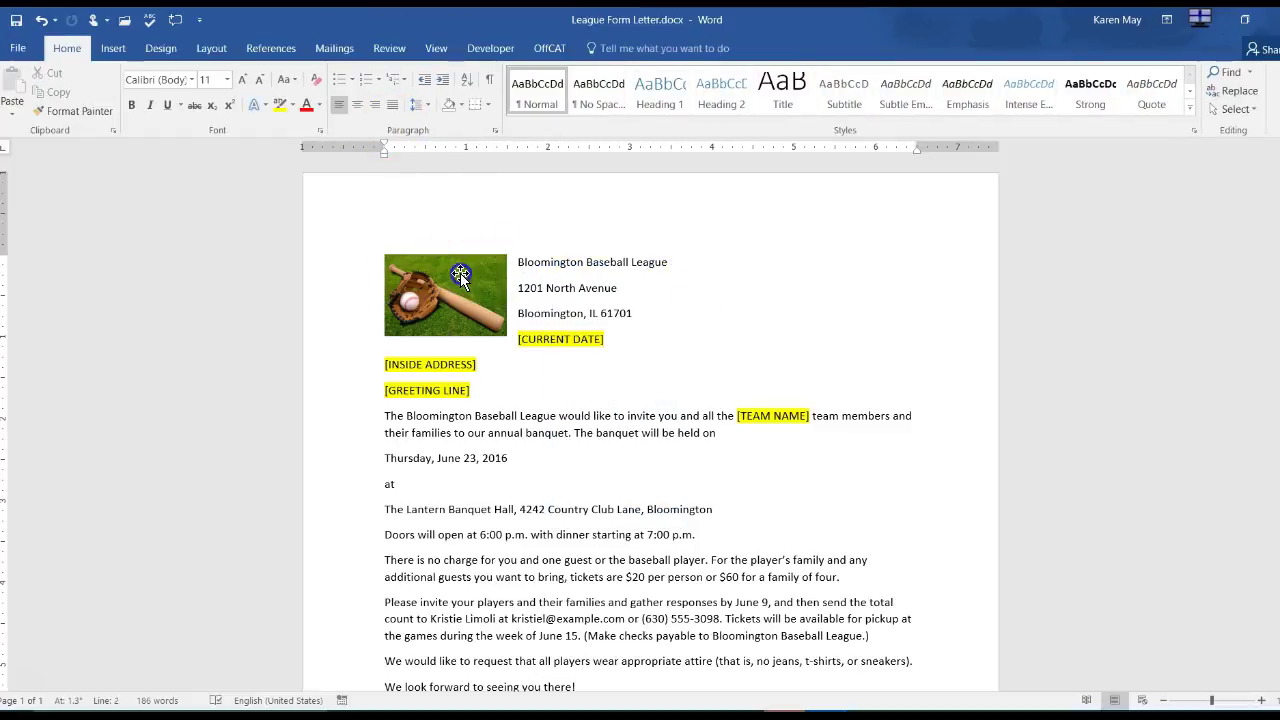
left_click(460, 273)
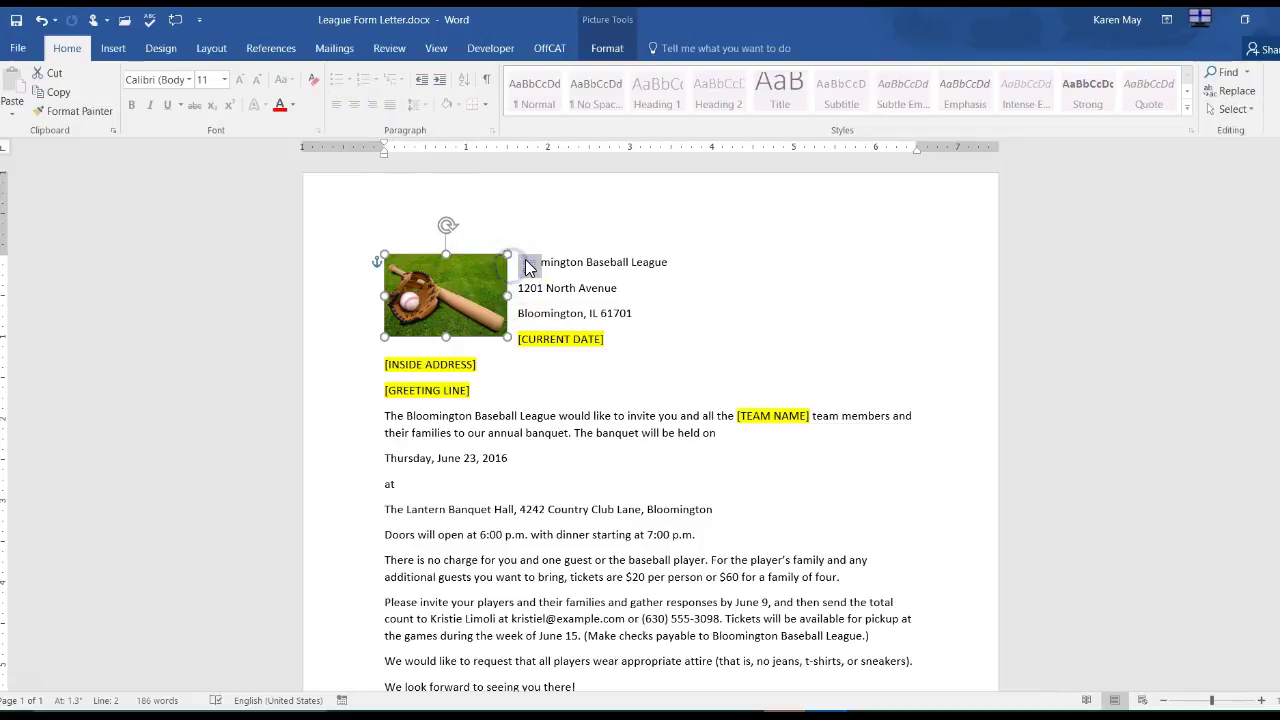
Add blank lines before Bloomington Baseball League and move the picture above the address
left_click(597, 262)
left_click(519, 263)
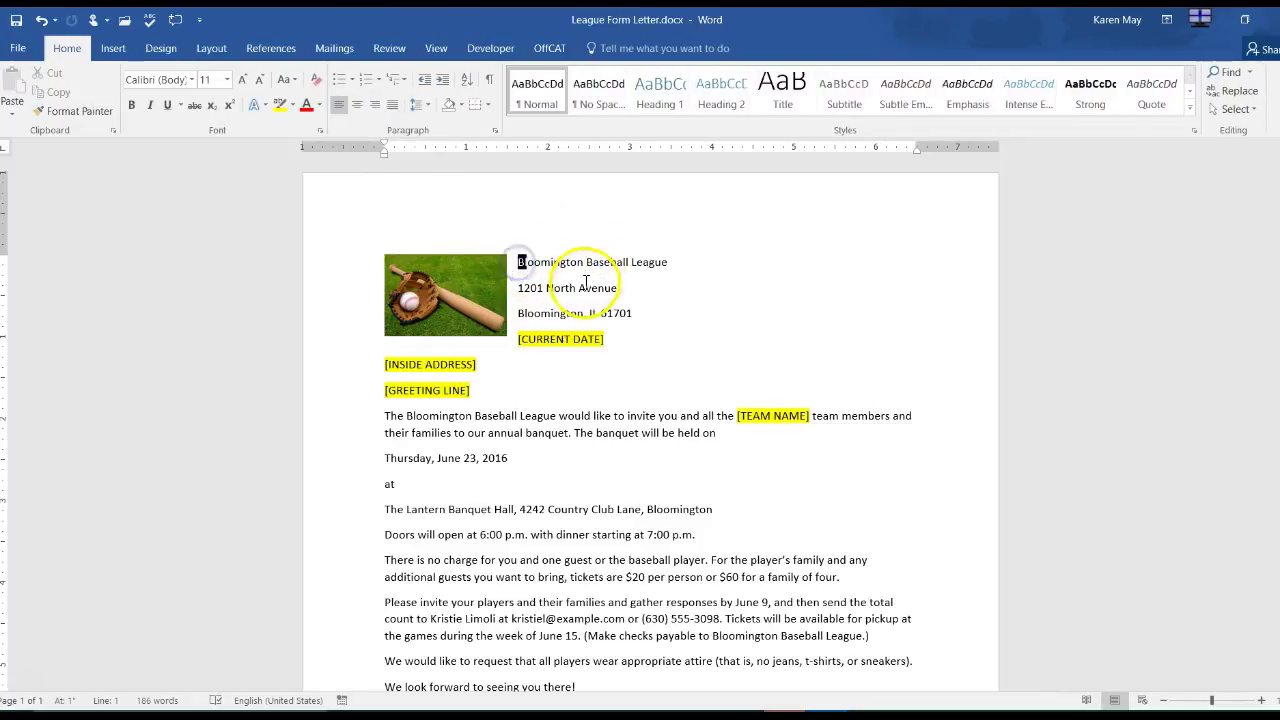
key("Return")
key("Return")
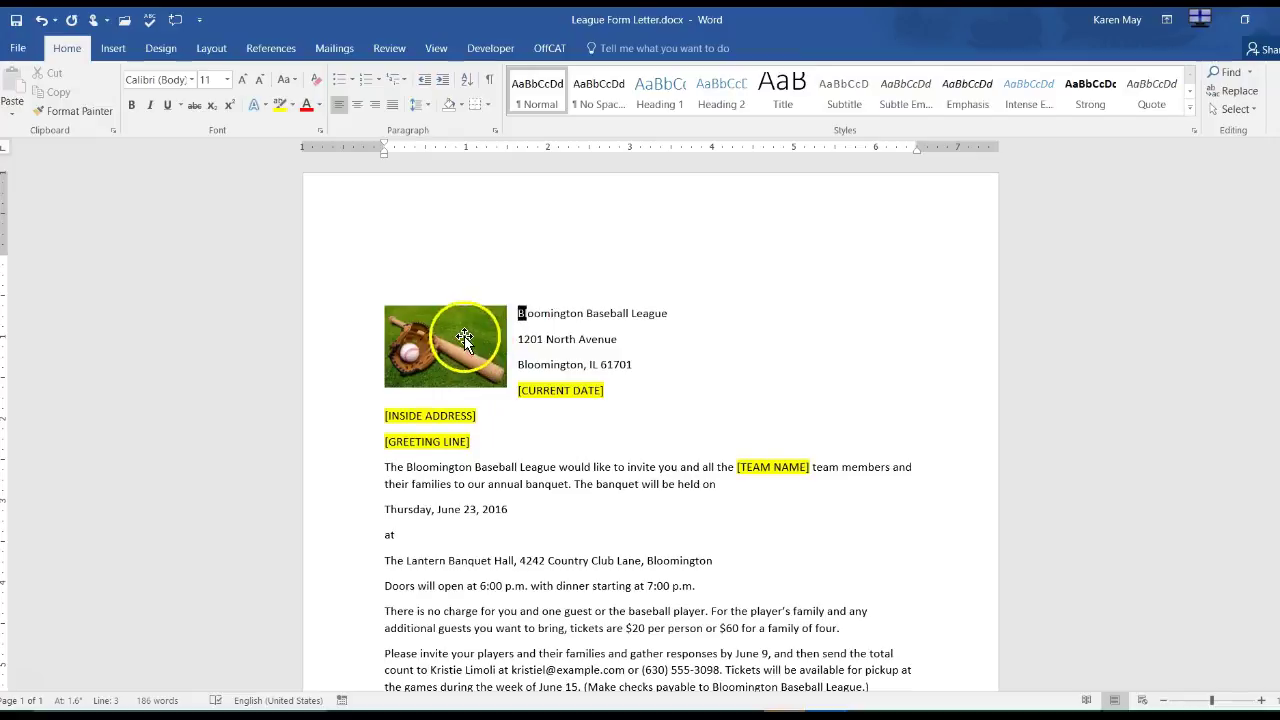
left_click_drag(460, 327, 464, 277)
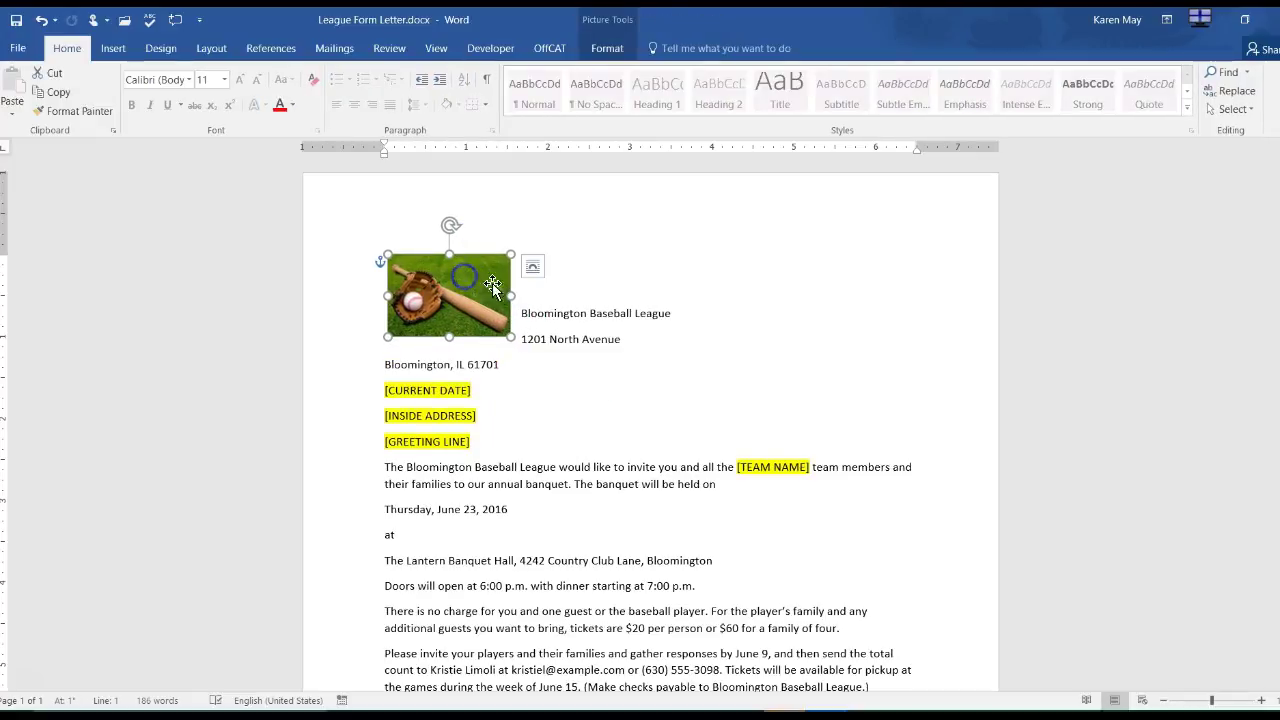
left_click(522, 311)
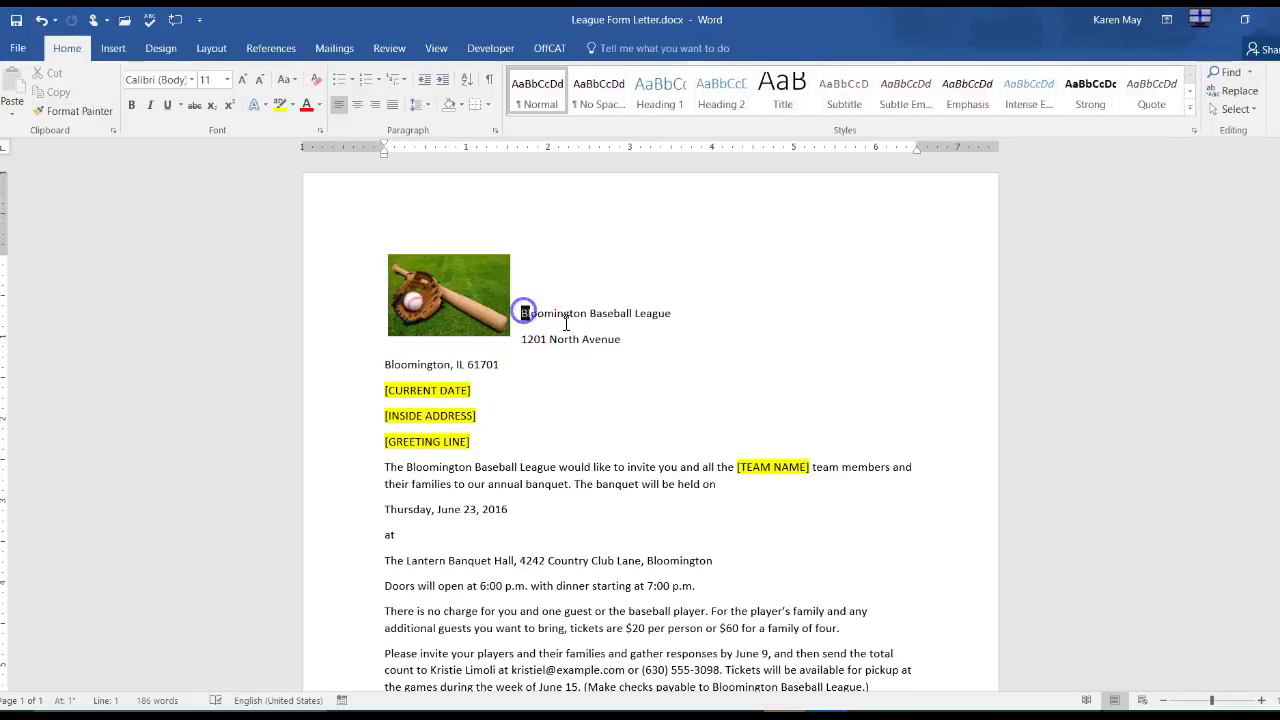
key("Return")
key("Return")
left_click(461, 312)
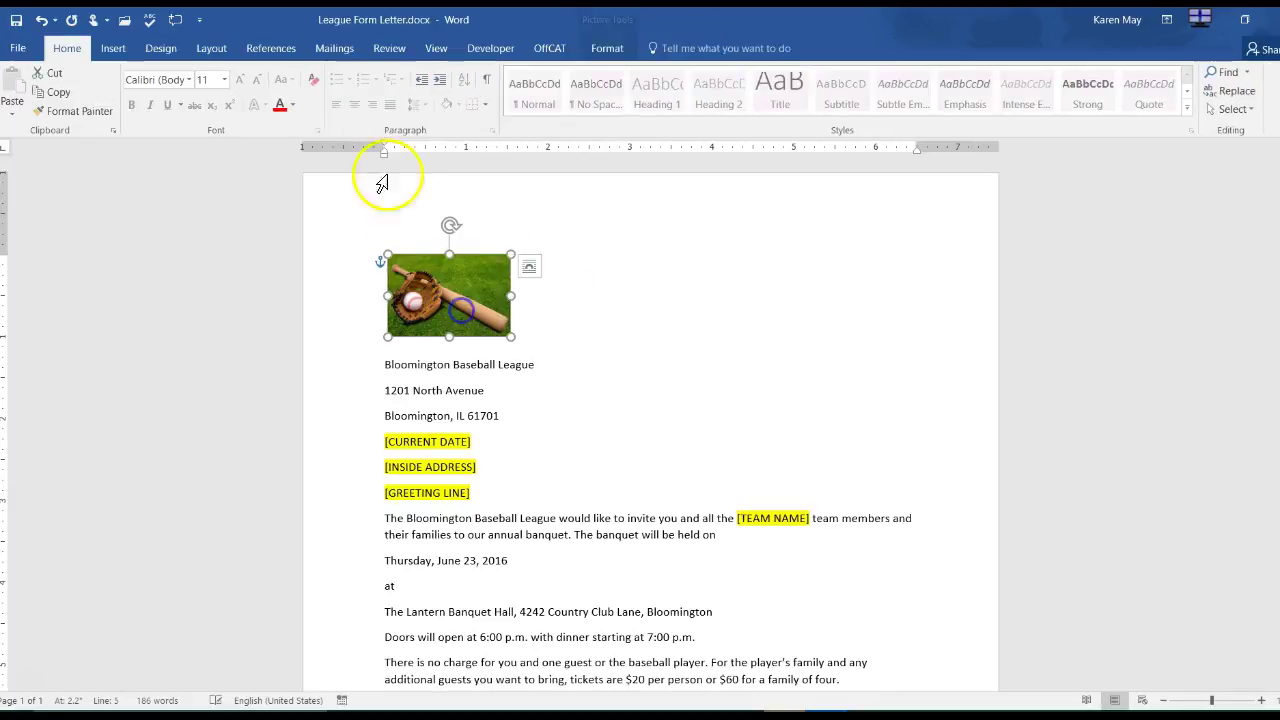
left_click(355, 106)
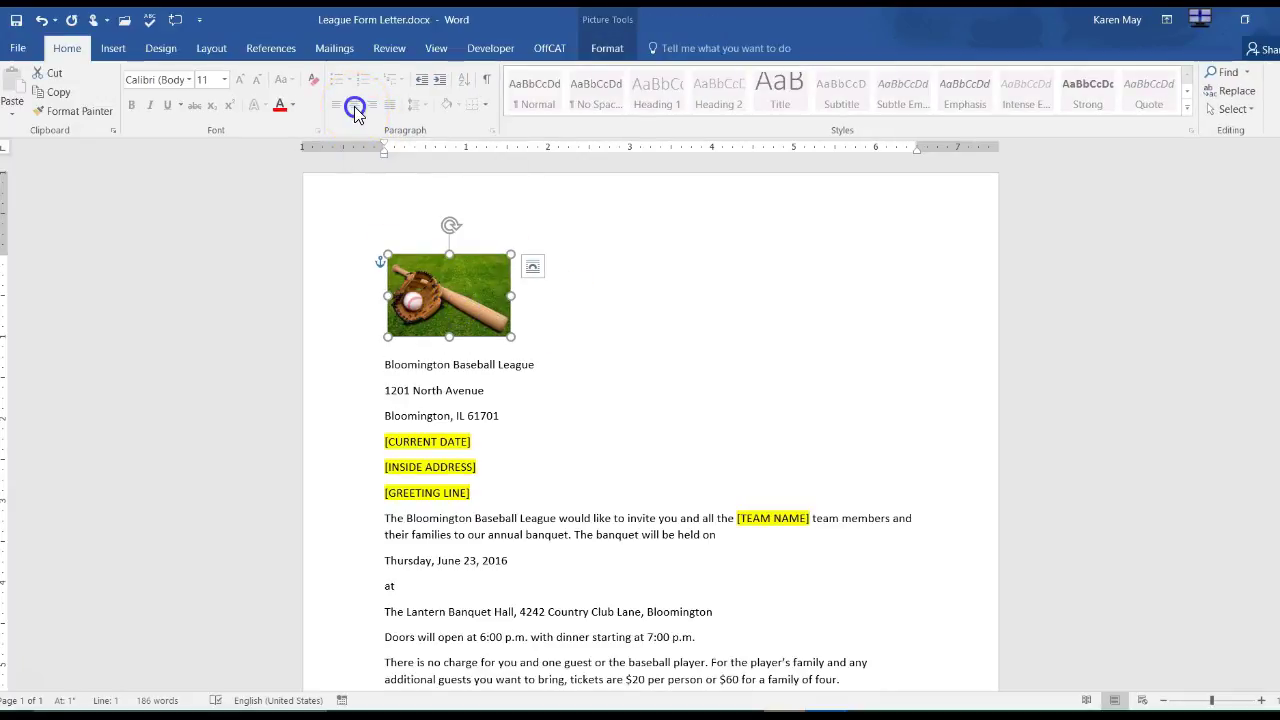
Reapply square wrapping and drag the picture to the page centre above the address
left_click(533, 267)
left_click(576, 323)
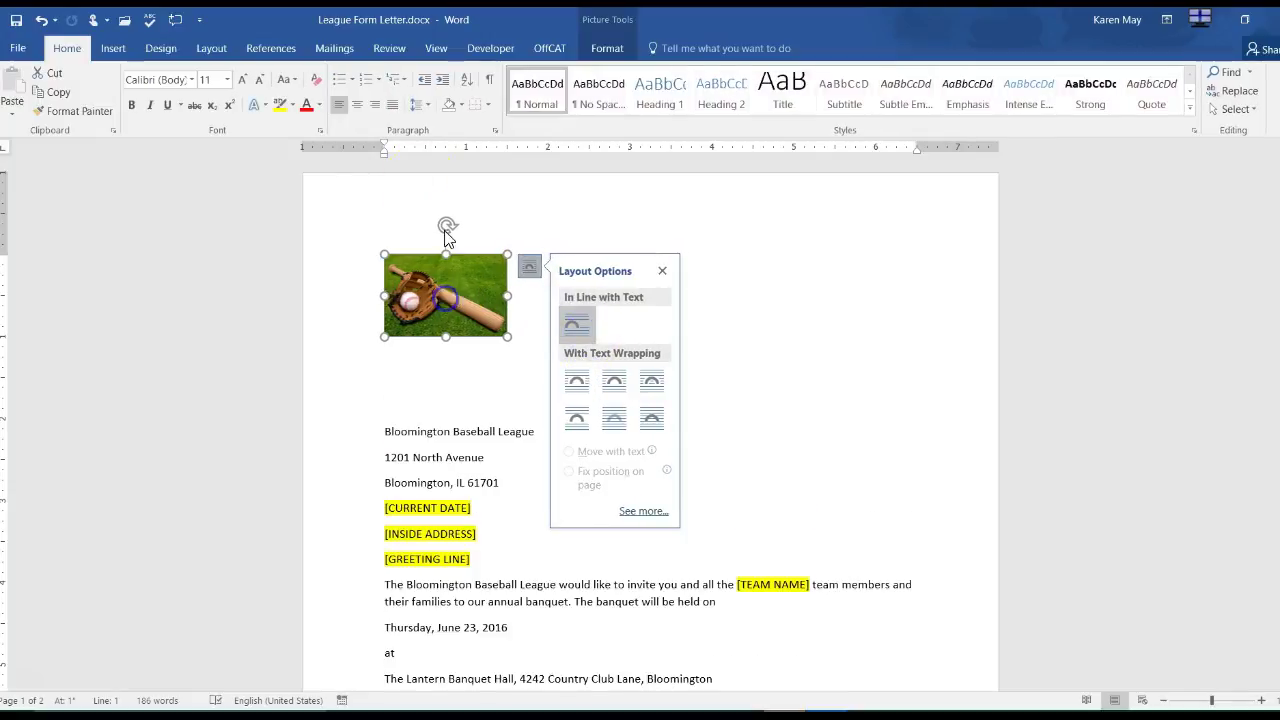
left_click(445, 275)
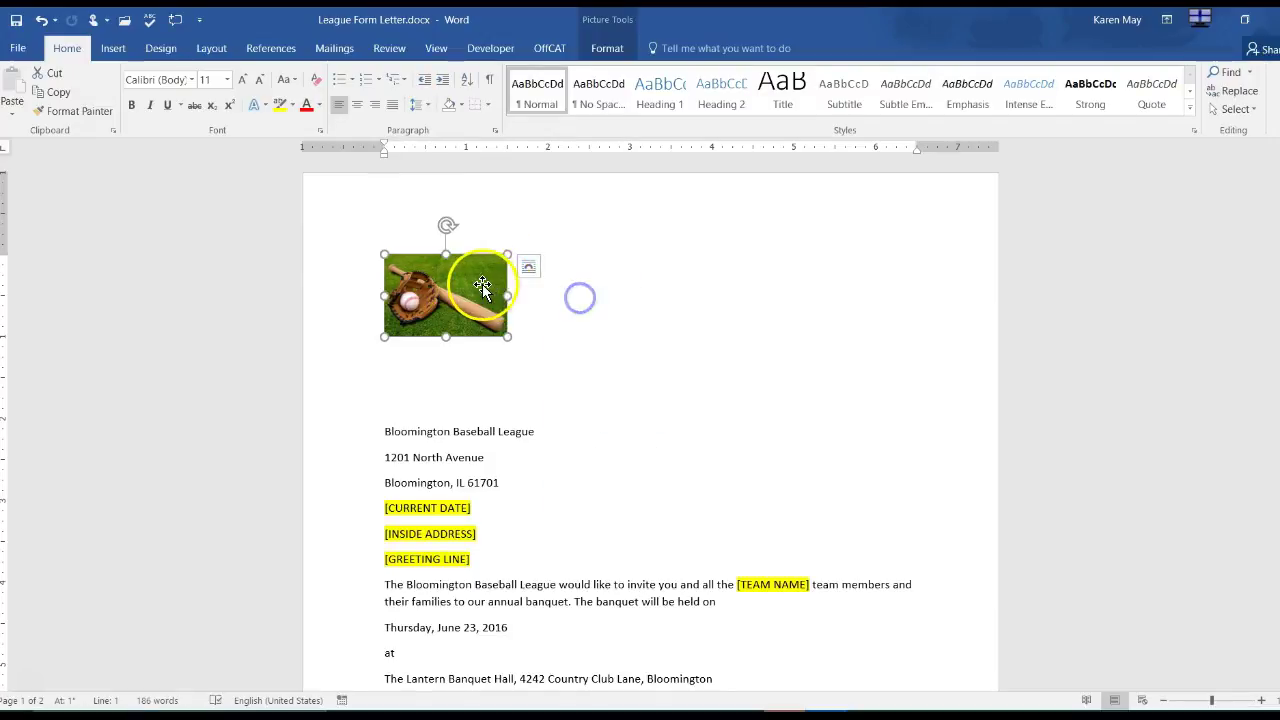
left_click(531, 267)
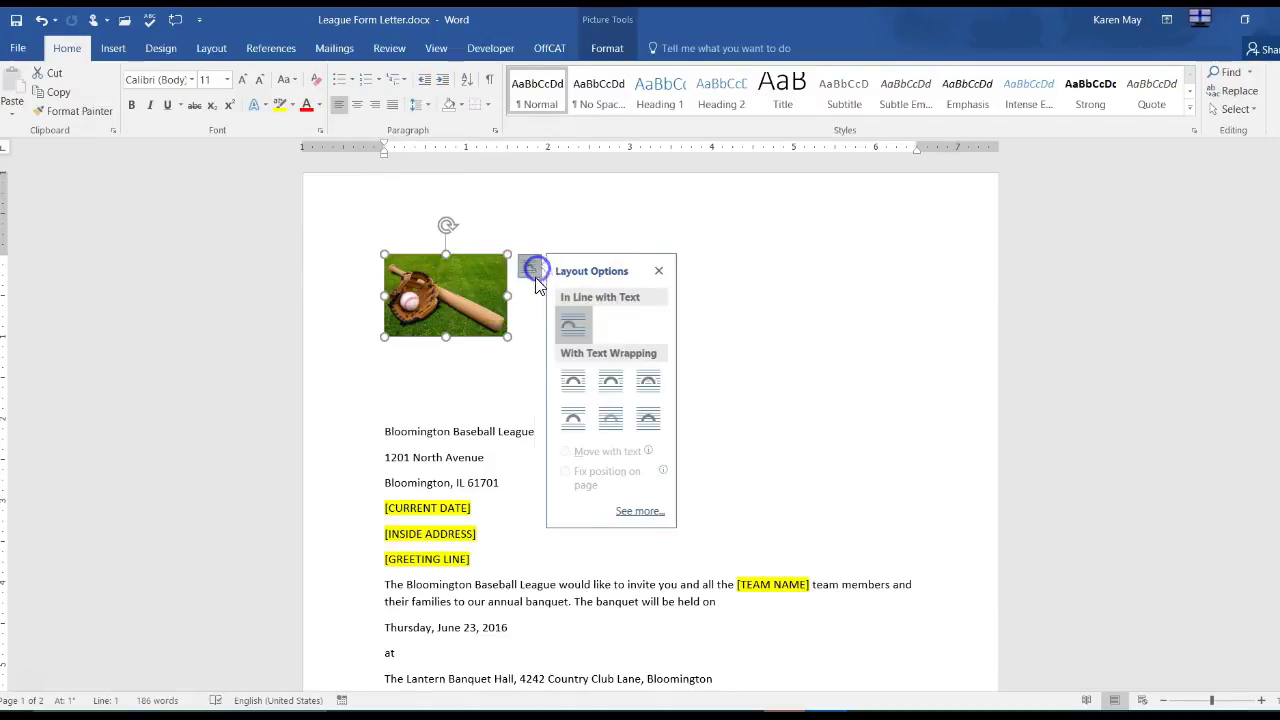
left_click(573, 381)
left_click_drag(457, 286, 656, 289)
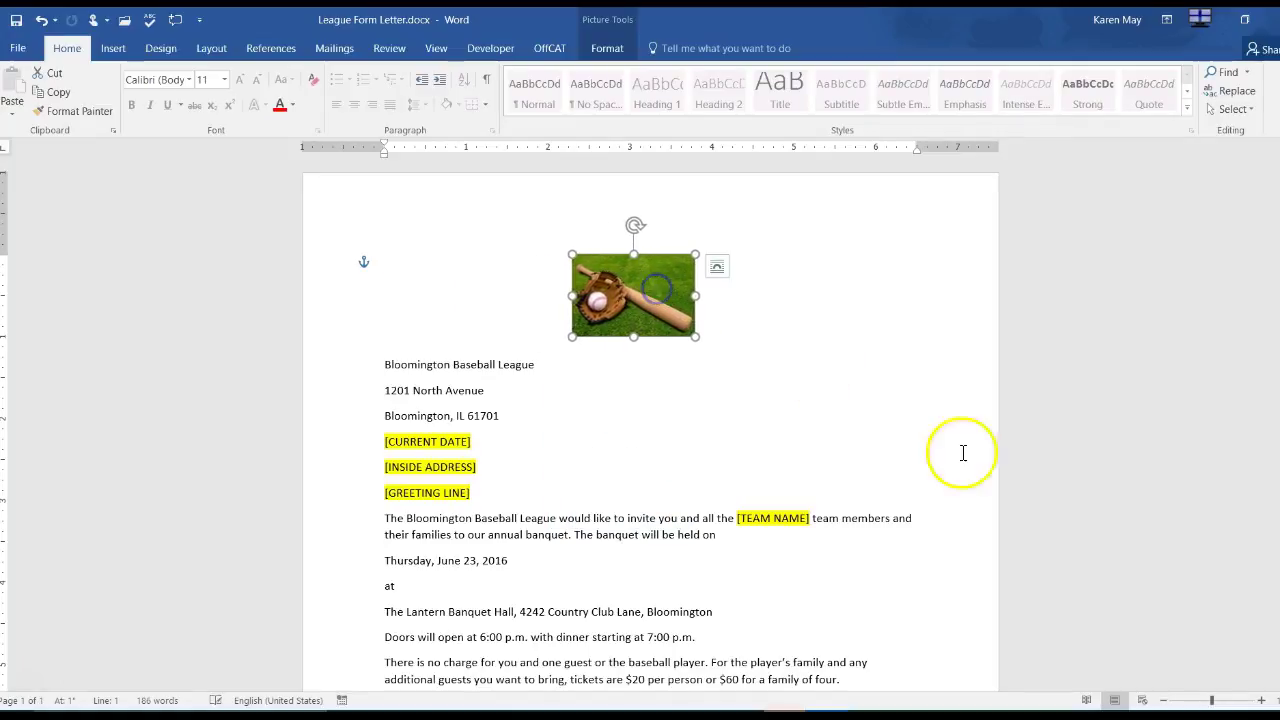
left_click(552, 382)
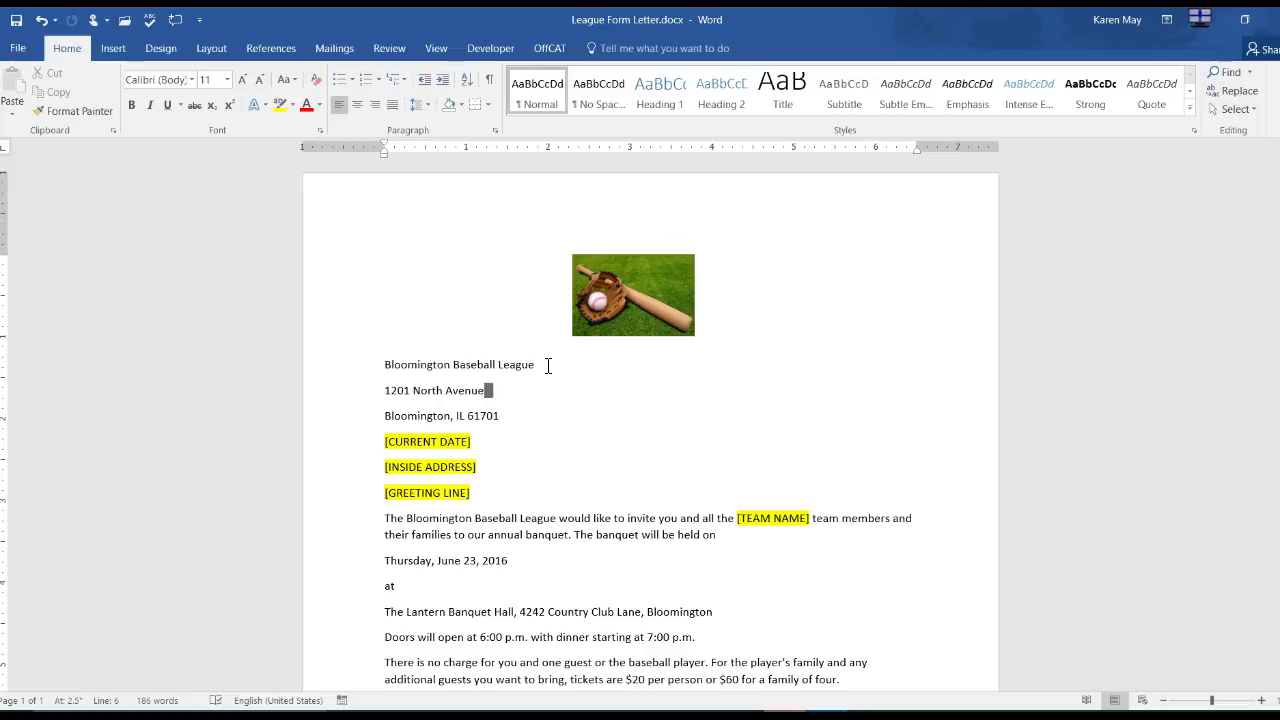
Choose the Frame theme from the Design tab's Themes gallery
left_click(161, 48)
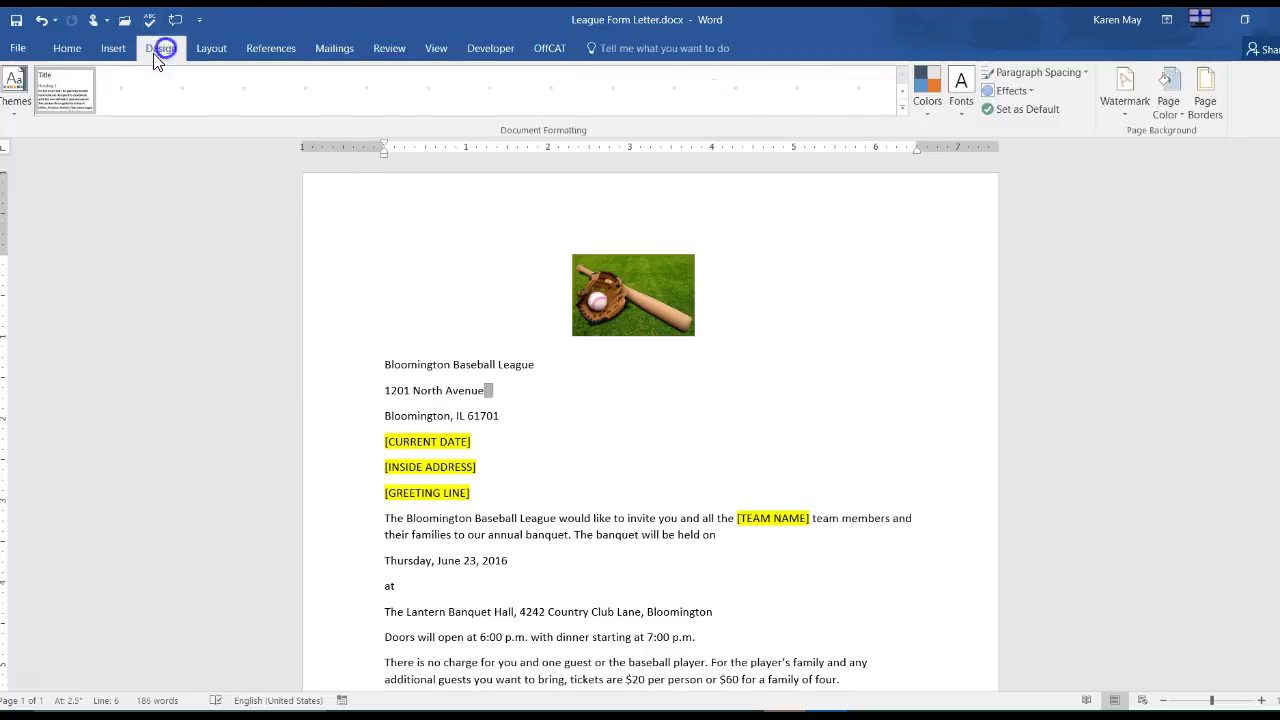
left_click(18, 114)
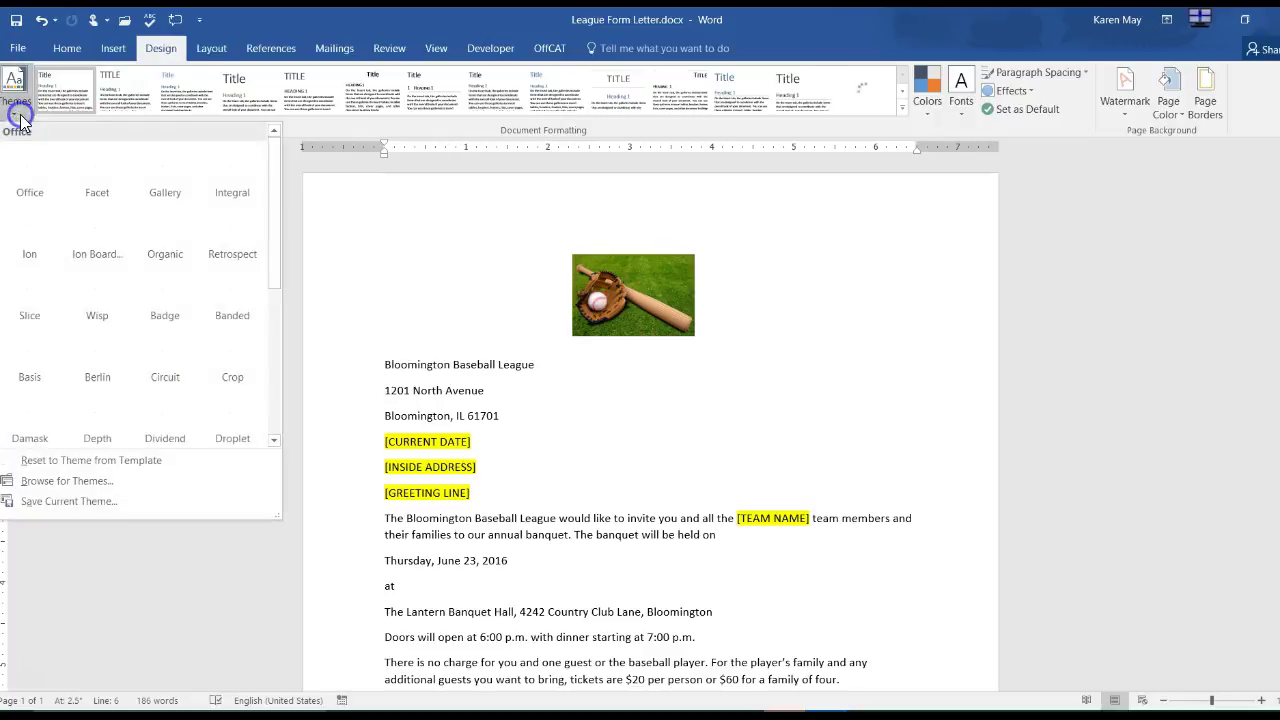
scroll(155, 365, "down", 3)
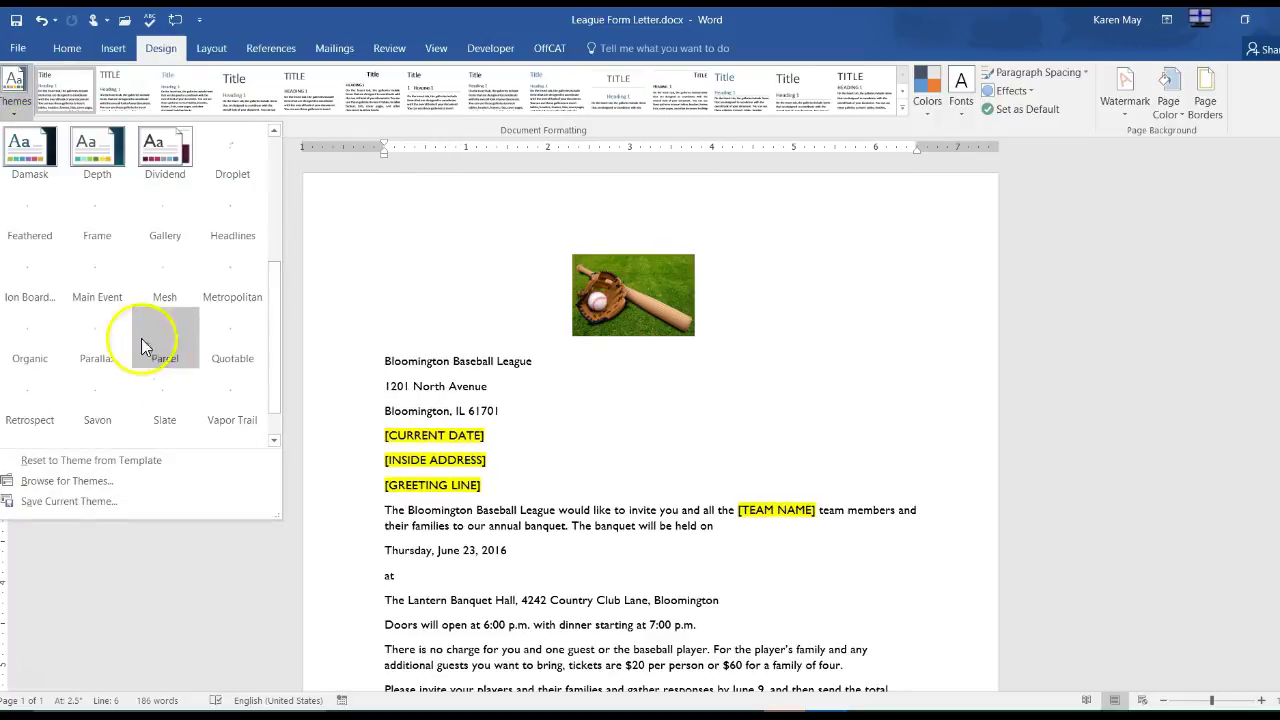
left_click(100, 221)
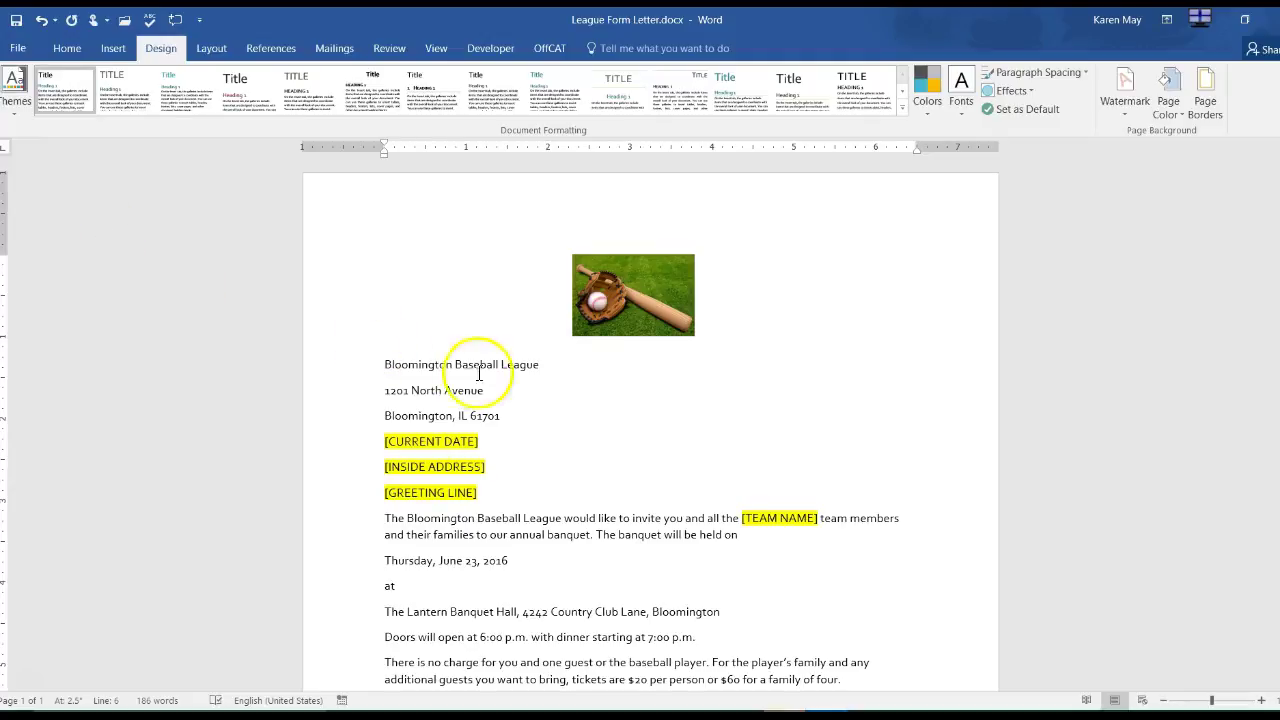
Set the invitation paragraph's font size to 12 pt
left_click_drag(368, 525, 386, 534)
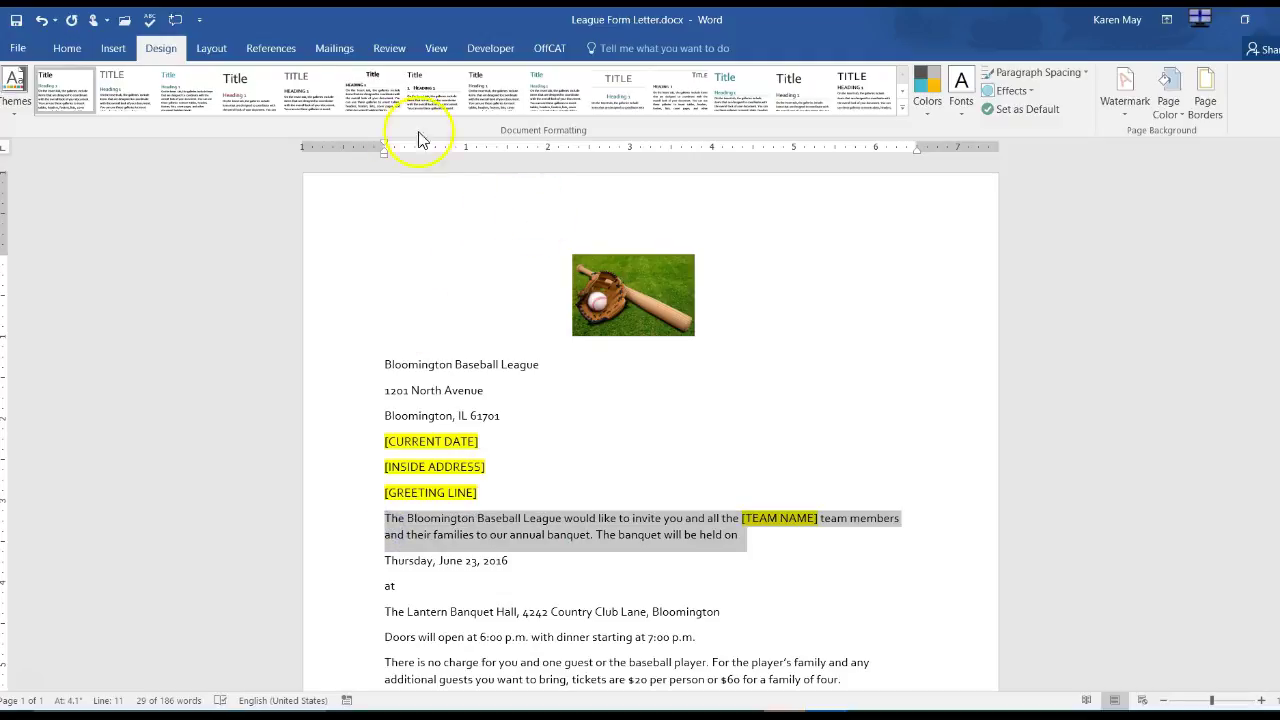
left_click(62, 50)
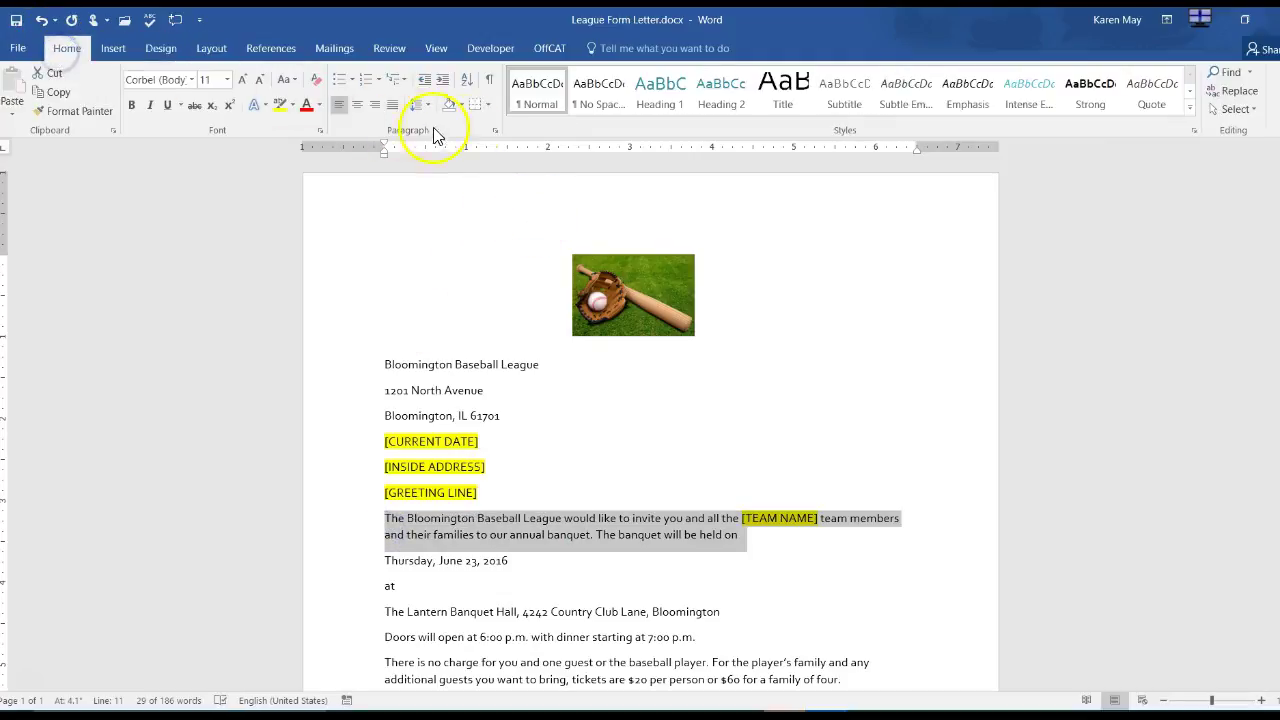
left_click(216, 80)
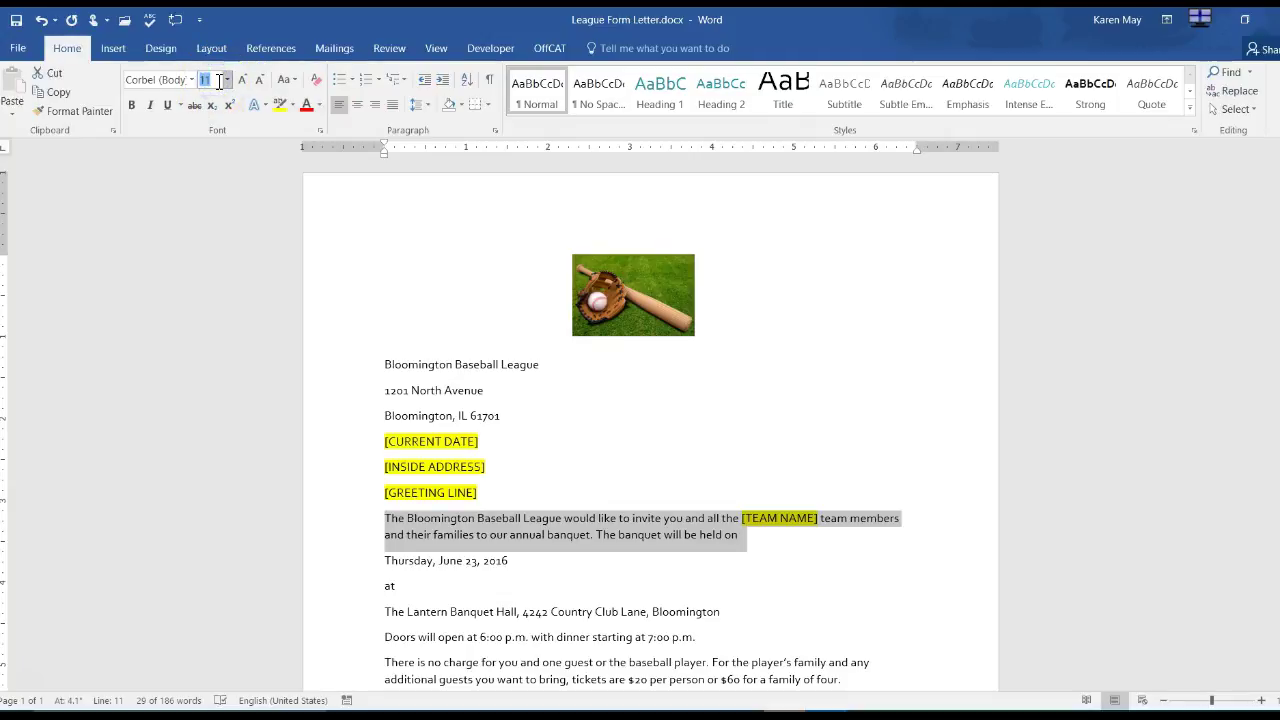
type("12")
key("Return")
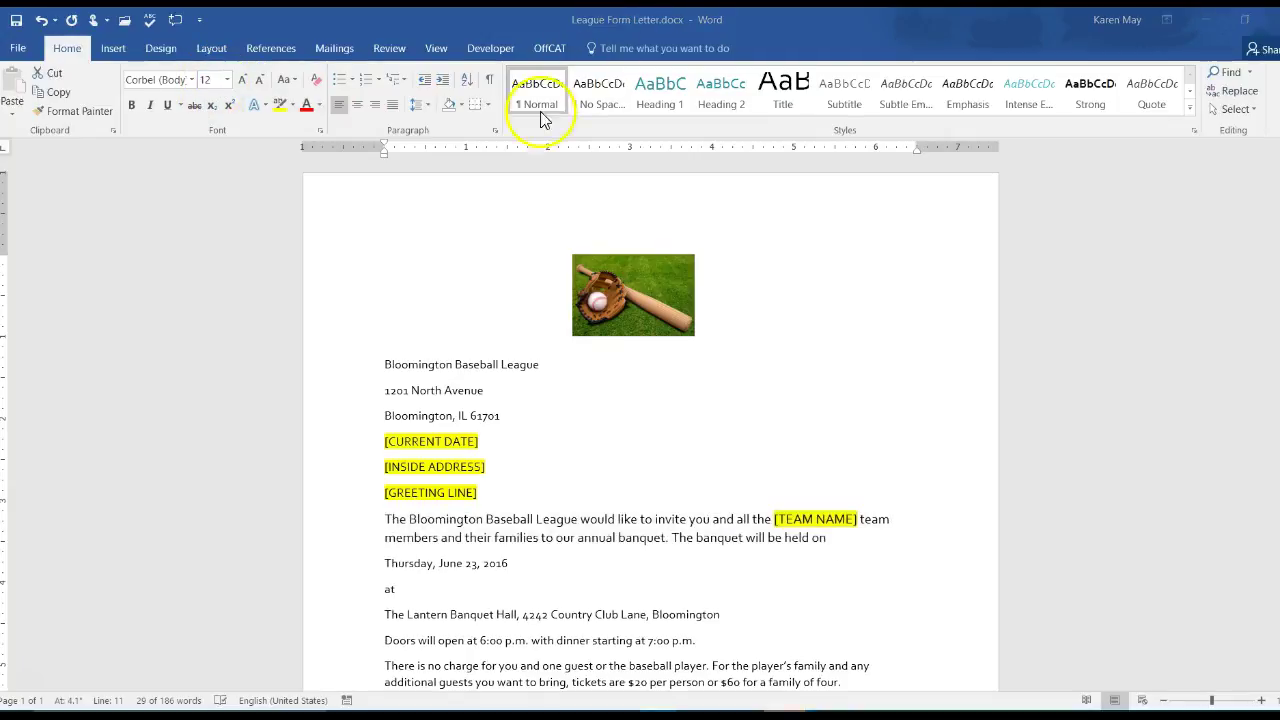
Give the paragraph single line spacing and update the Normal style to match it
left_click(500, 128)
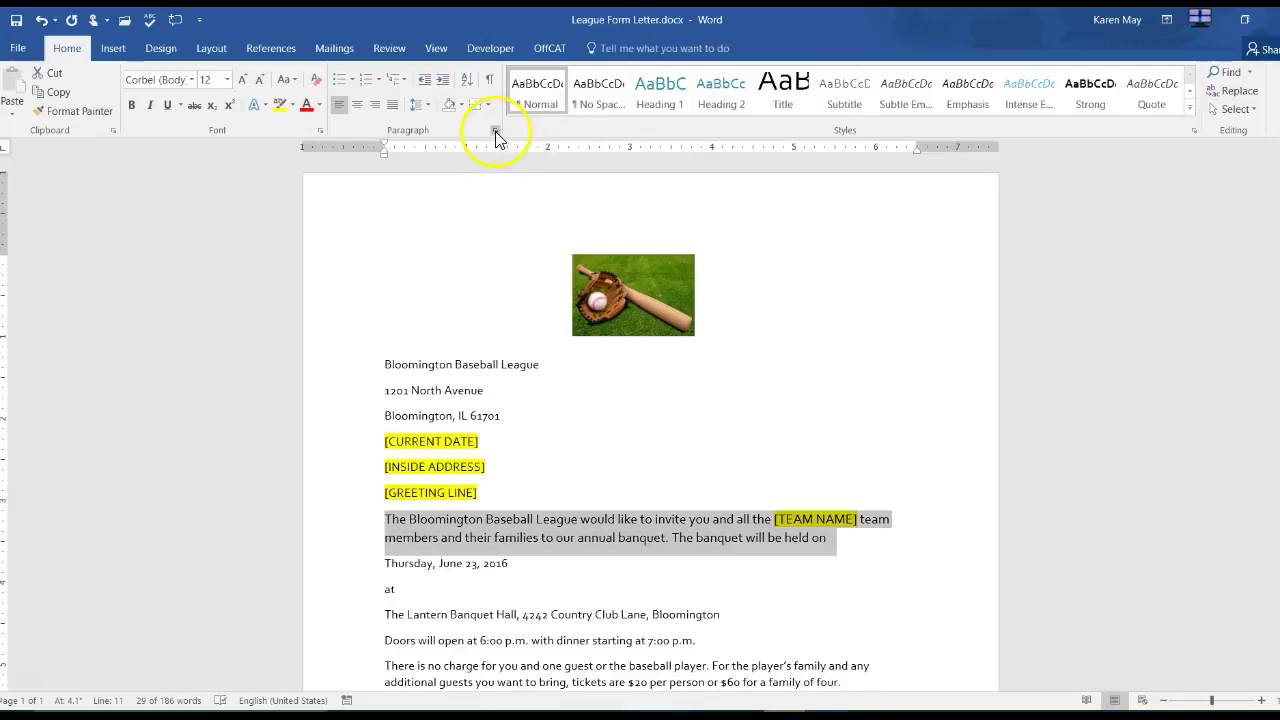
left_click(494, 130)
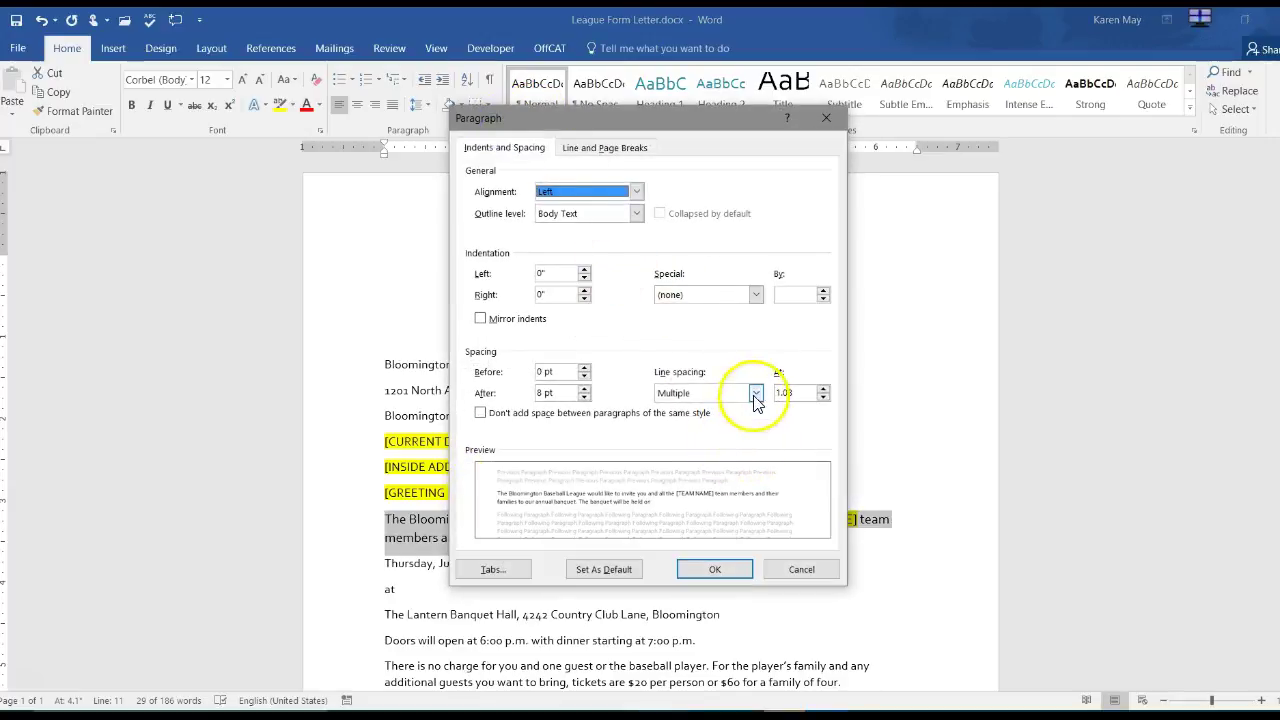
left_click(755, 393)
left_click(686, 406)
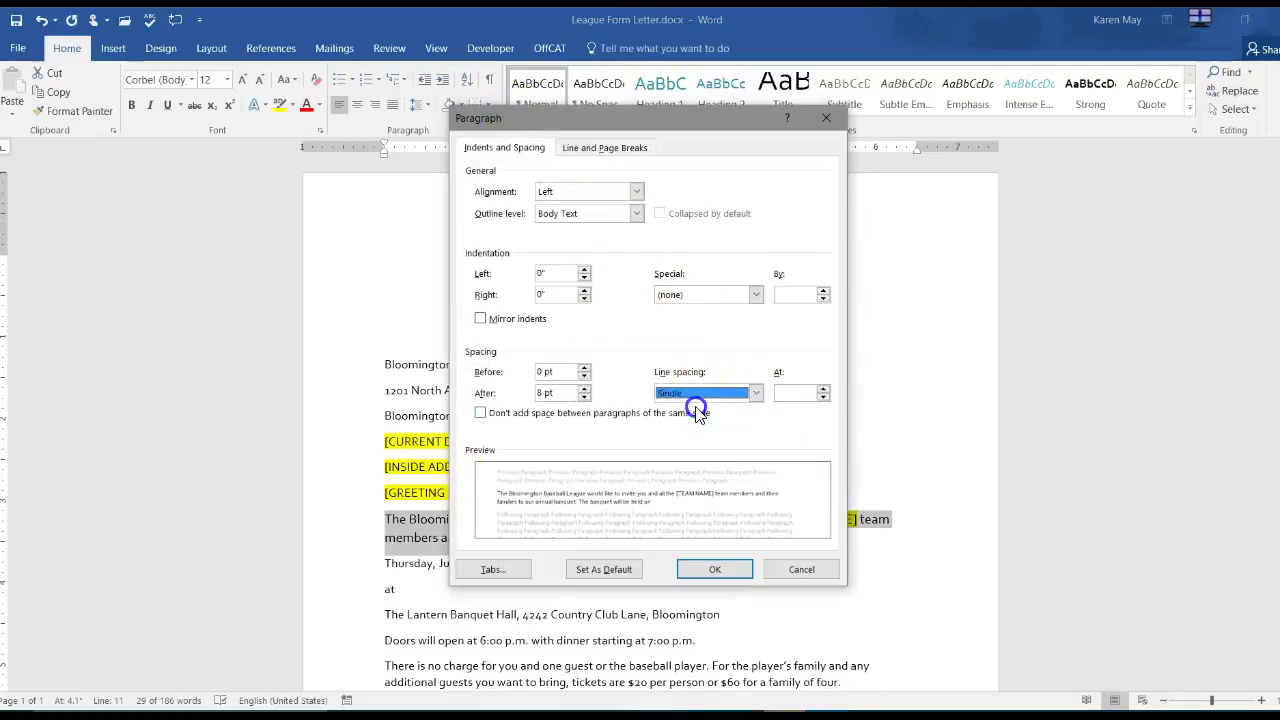
left_click(727, 580)
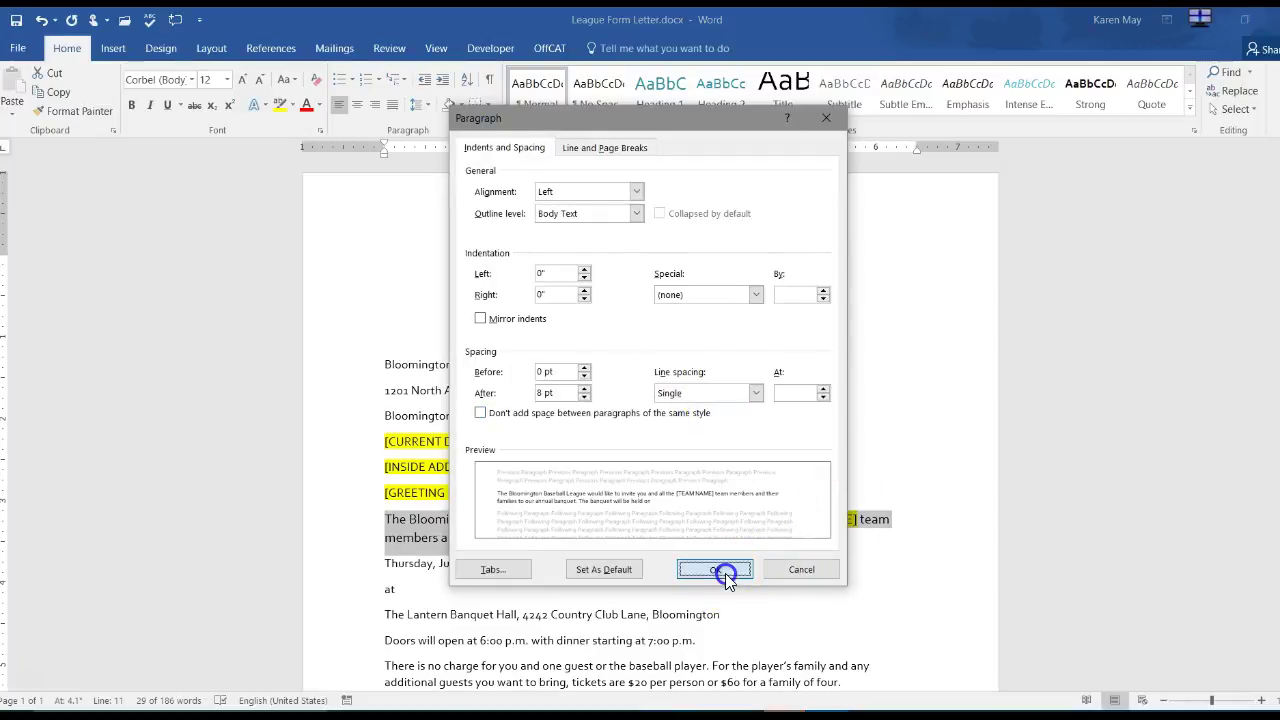
right_click(533, 88)
left_click(562, 95)
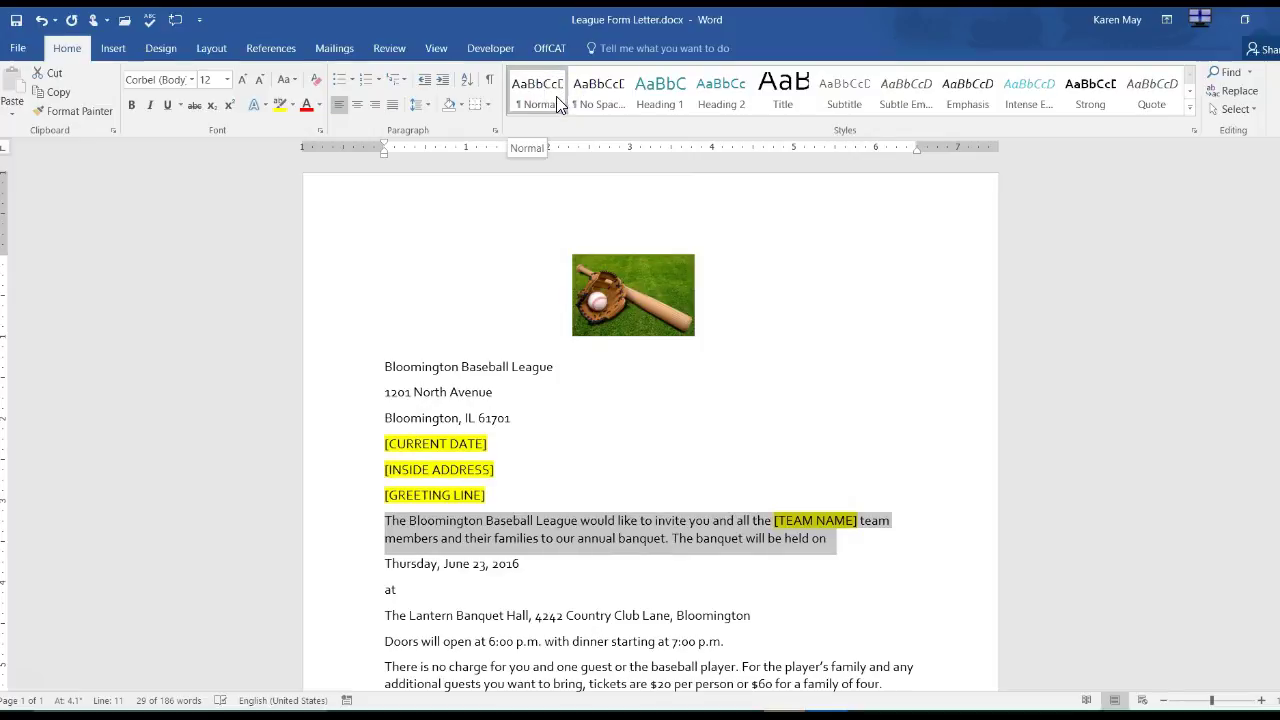
Set 0 pt spacing after on the first two return-address lines
left_click(385, 369)
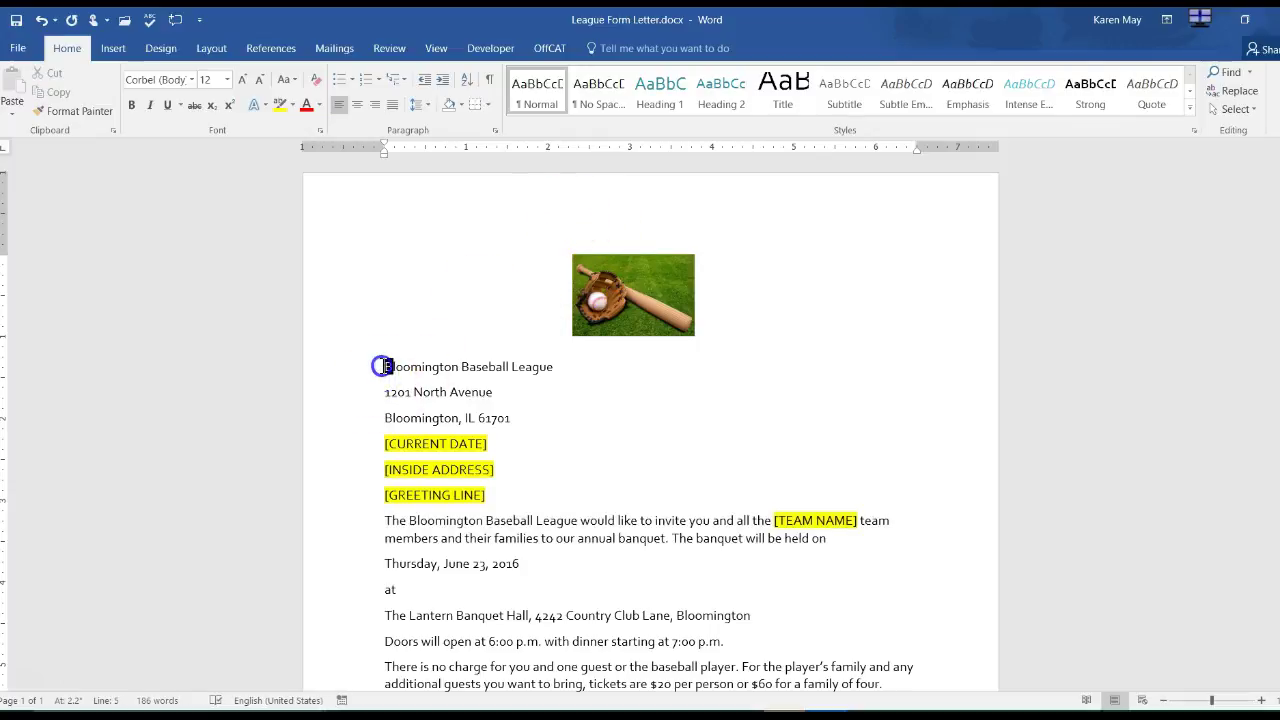
left_click_drag(383, 366, 501, 408)
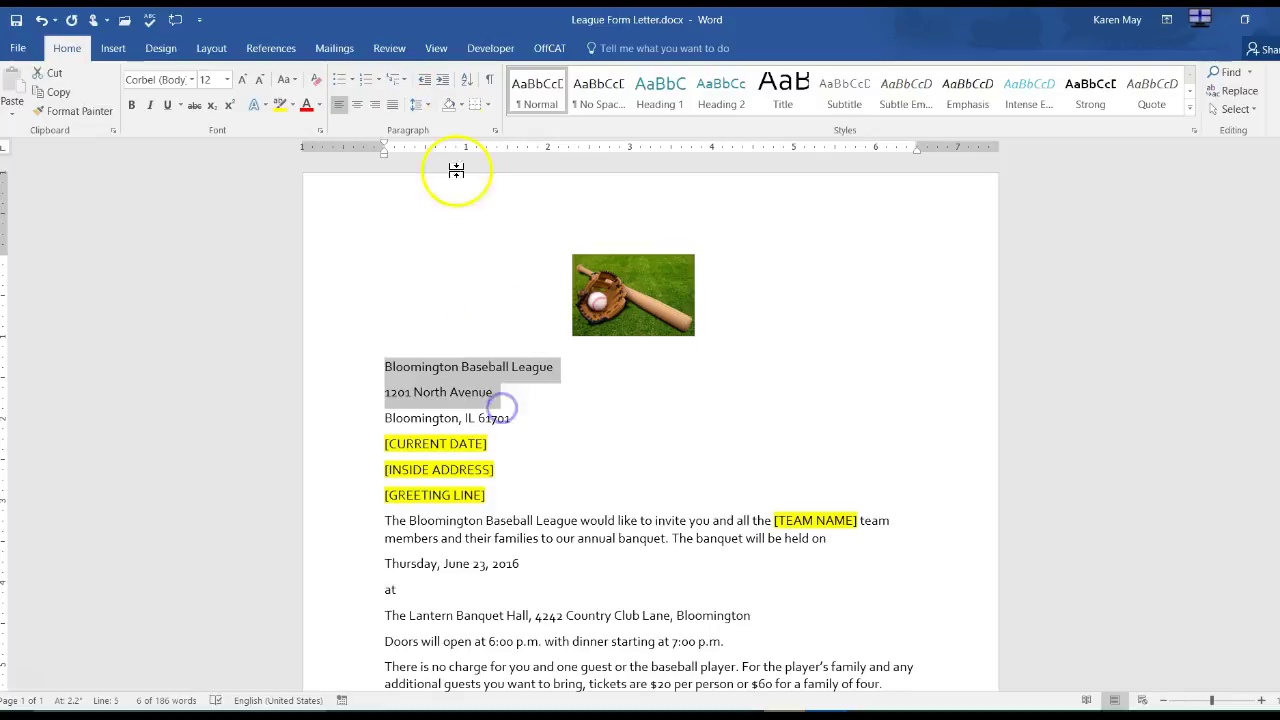
left_click(494, 130)
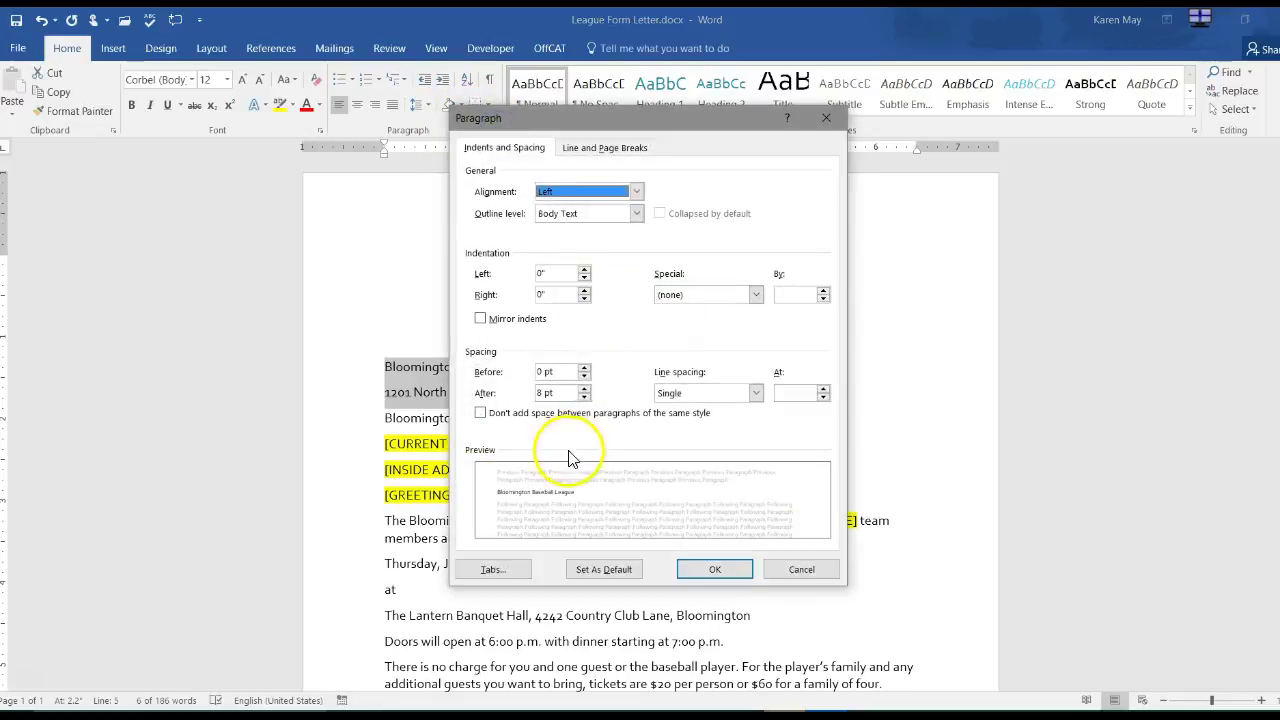
left_click_drag(557, 393, 533, 393)
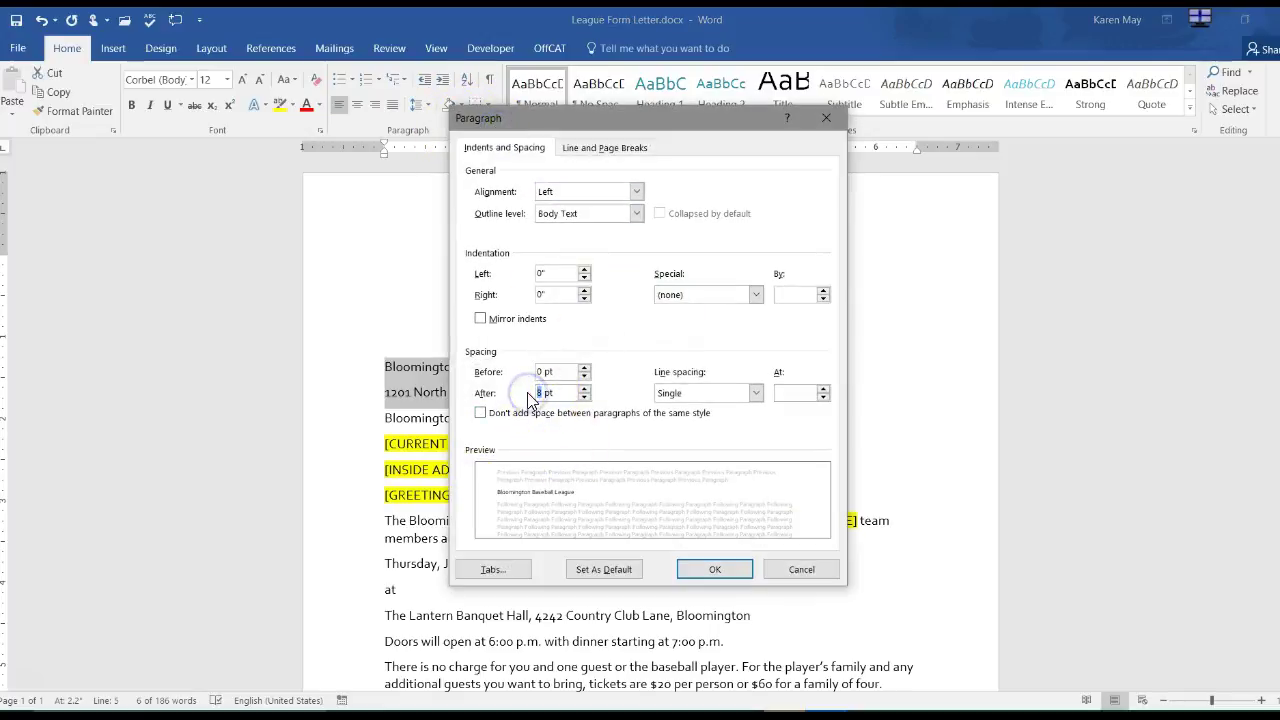
key("Return")
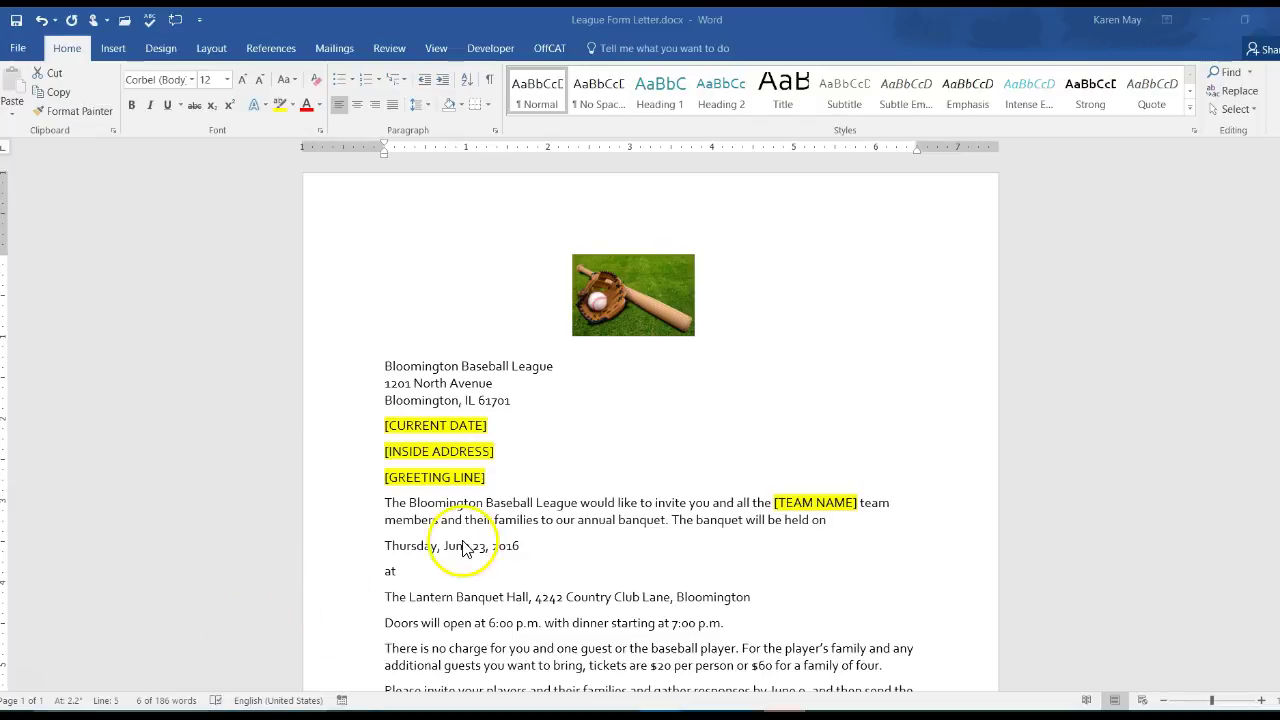
Center the date, venue and doors event-detail lines
left_click(386, 547)
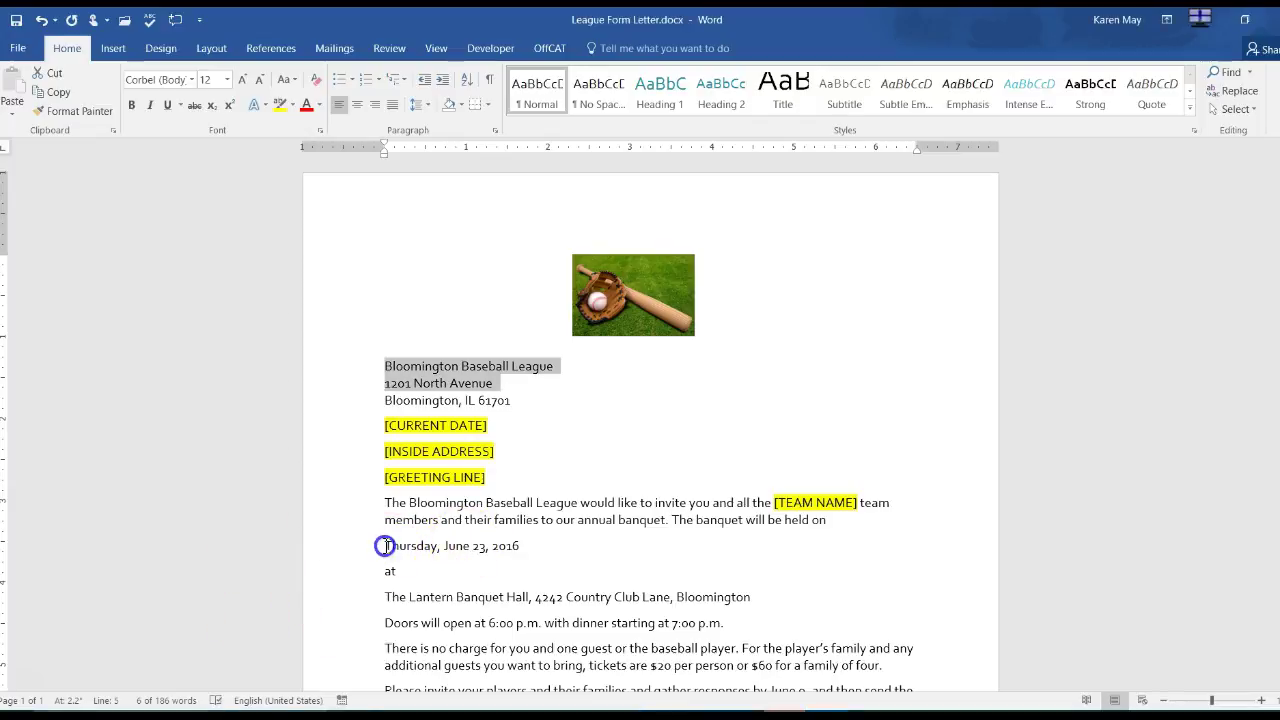
left_click_drag(386, 546, 784, 621)
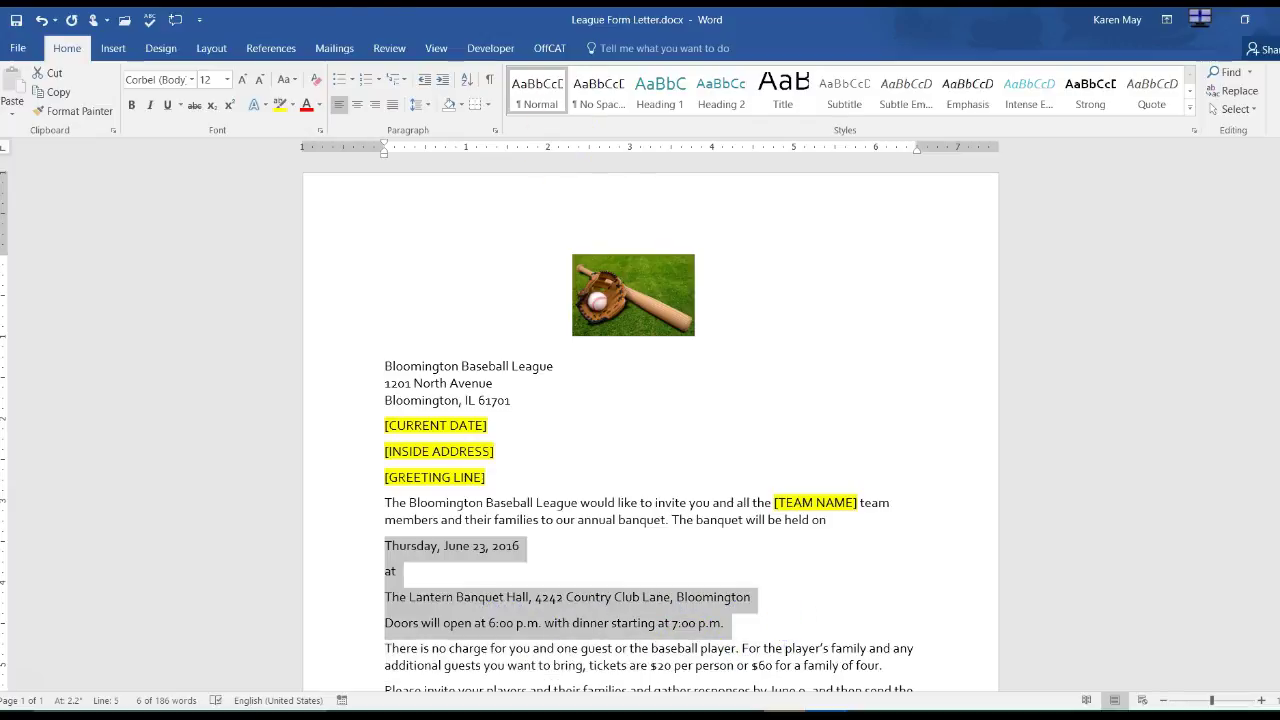
left_click(356, 106)
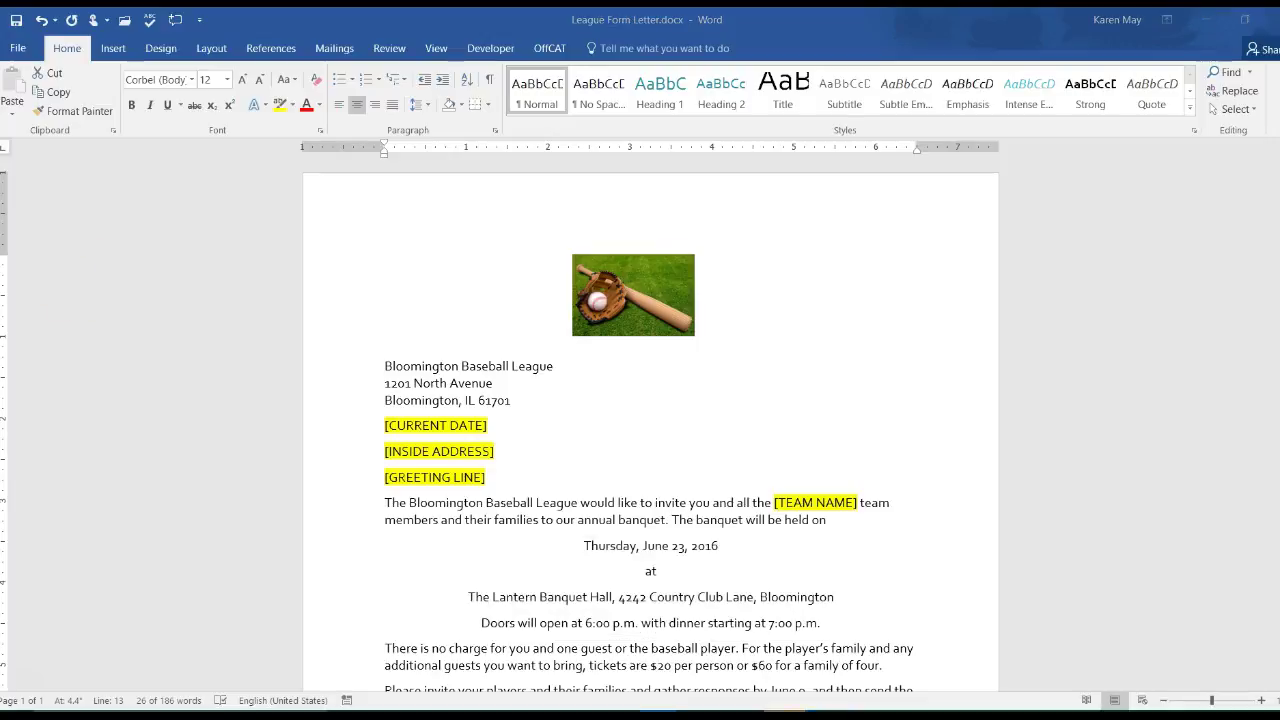
scroll(366, 400, "down", 6)
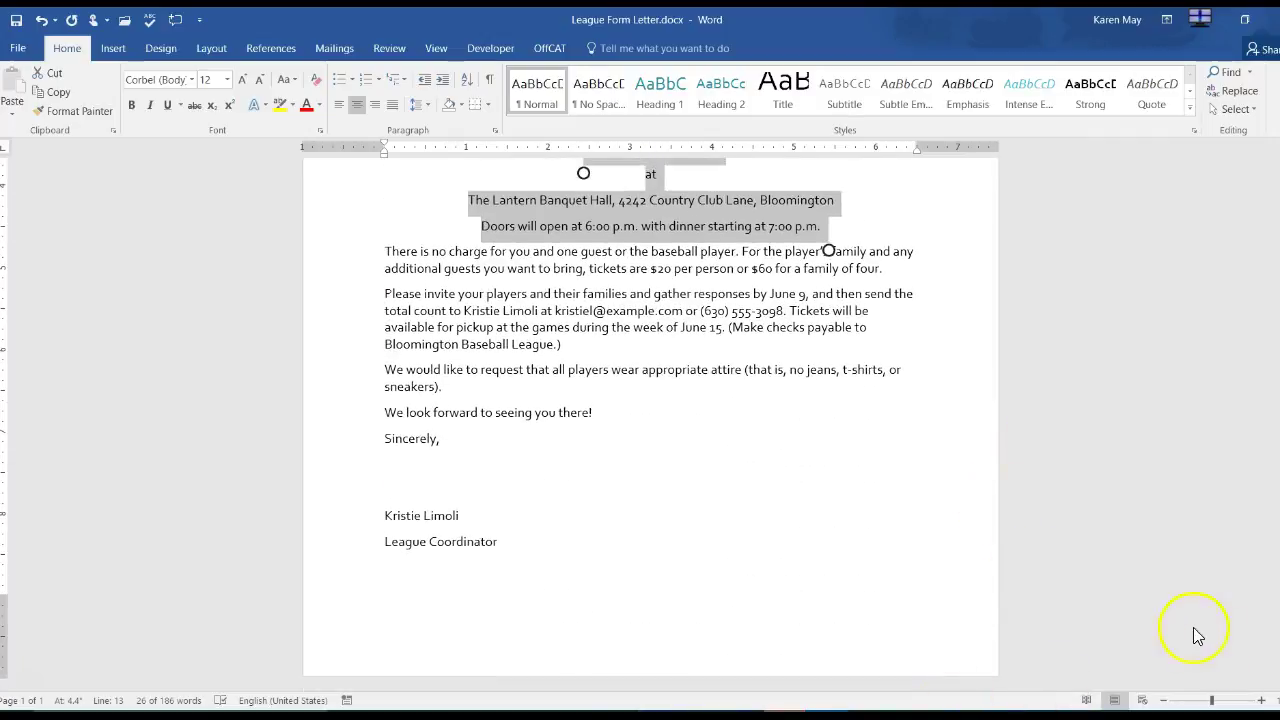
Set 0 pt spacing after on the signer's name line
left_click(462, 515)
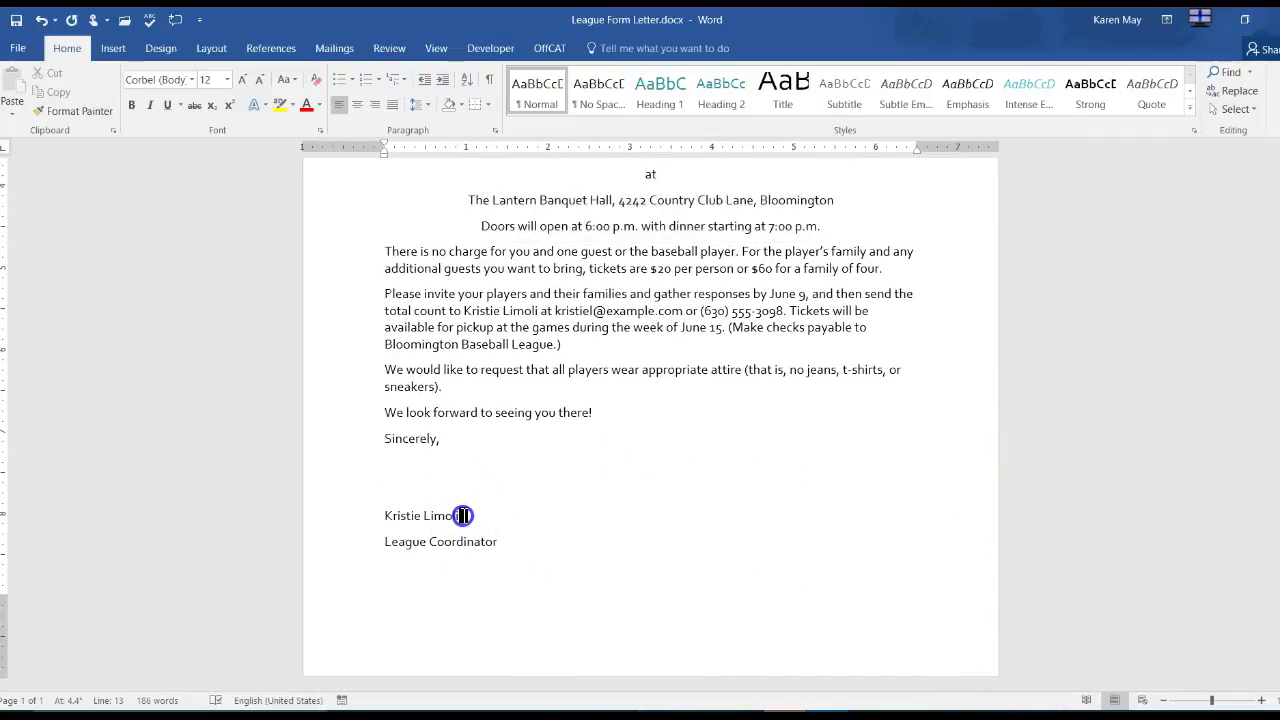
left_click(494, 133)
left_click_drag(543, 392, 511, 395)
type("0")
key("Return")
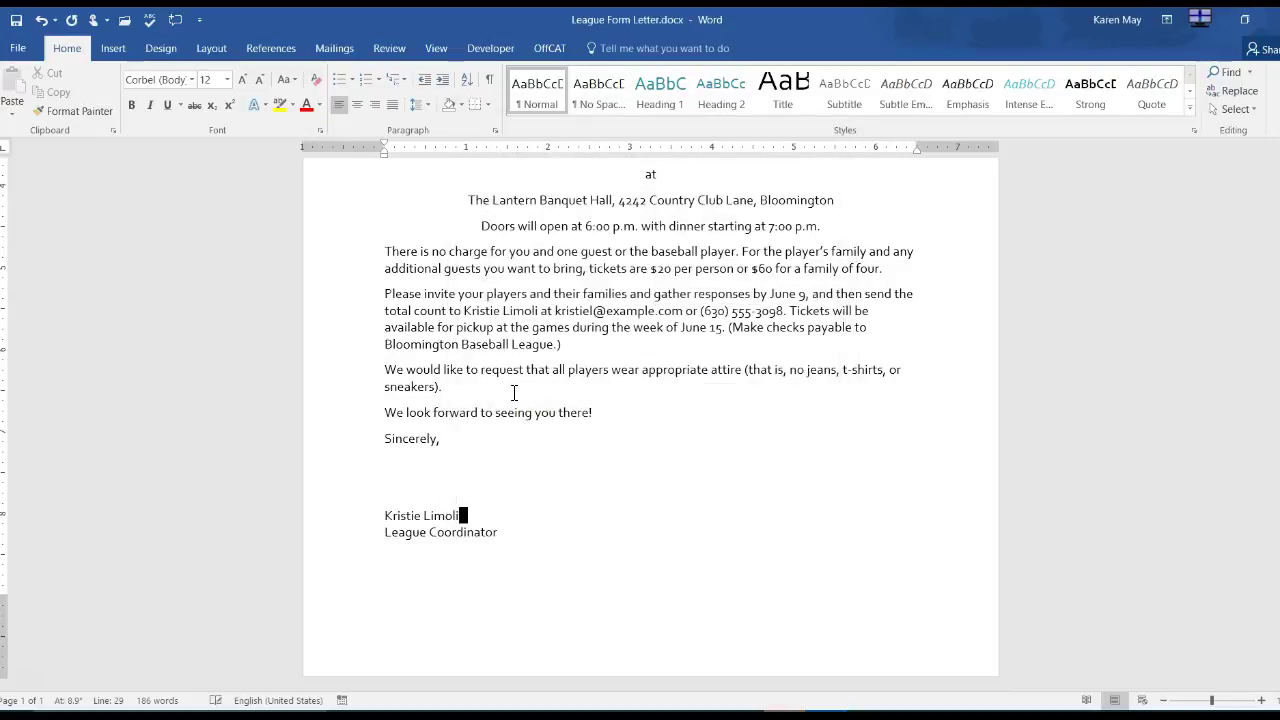
Replace the signer's name above League Coordinator with a different sender's name
left_click(440, 512)
left_click_drag(440, 512, 378, 511)
type("Karen May")
scroll(1020, 605, "up", 8)
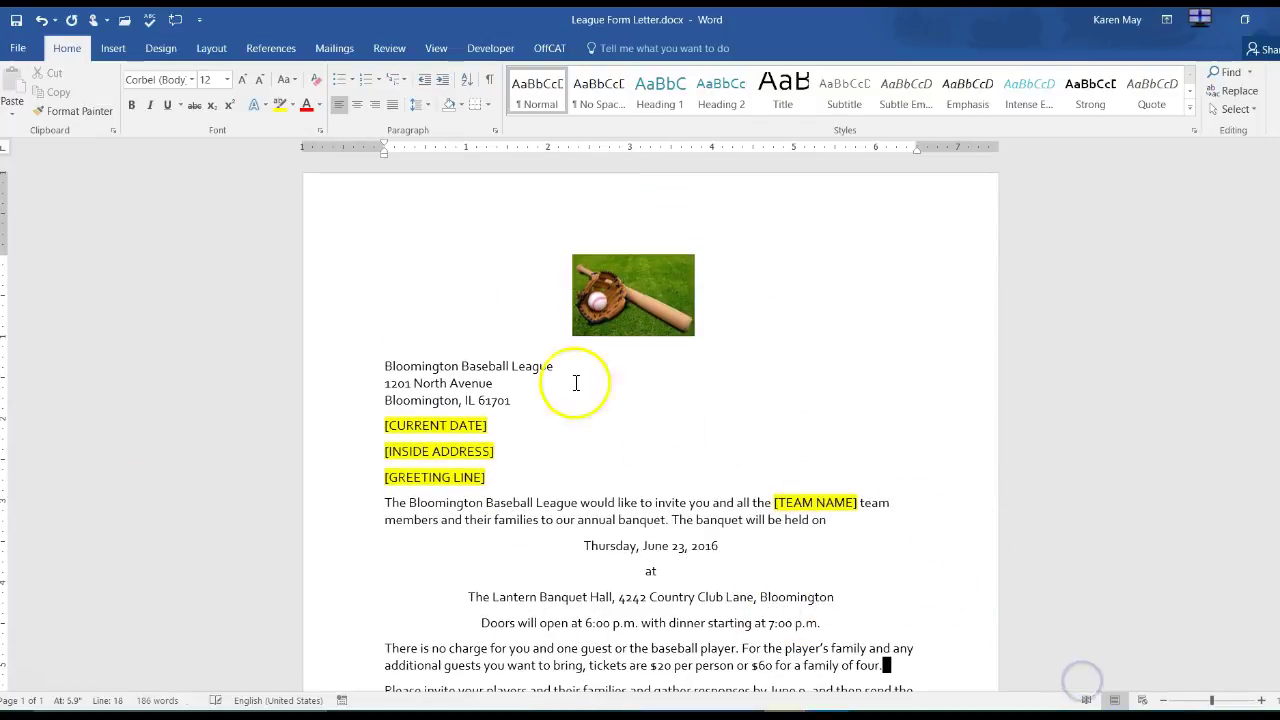
Replace [CURRENT DATE] with an inserted date in the 18 November 2016 format
left_click_drag(500, 426, 349, 434)
key("Delete")
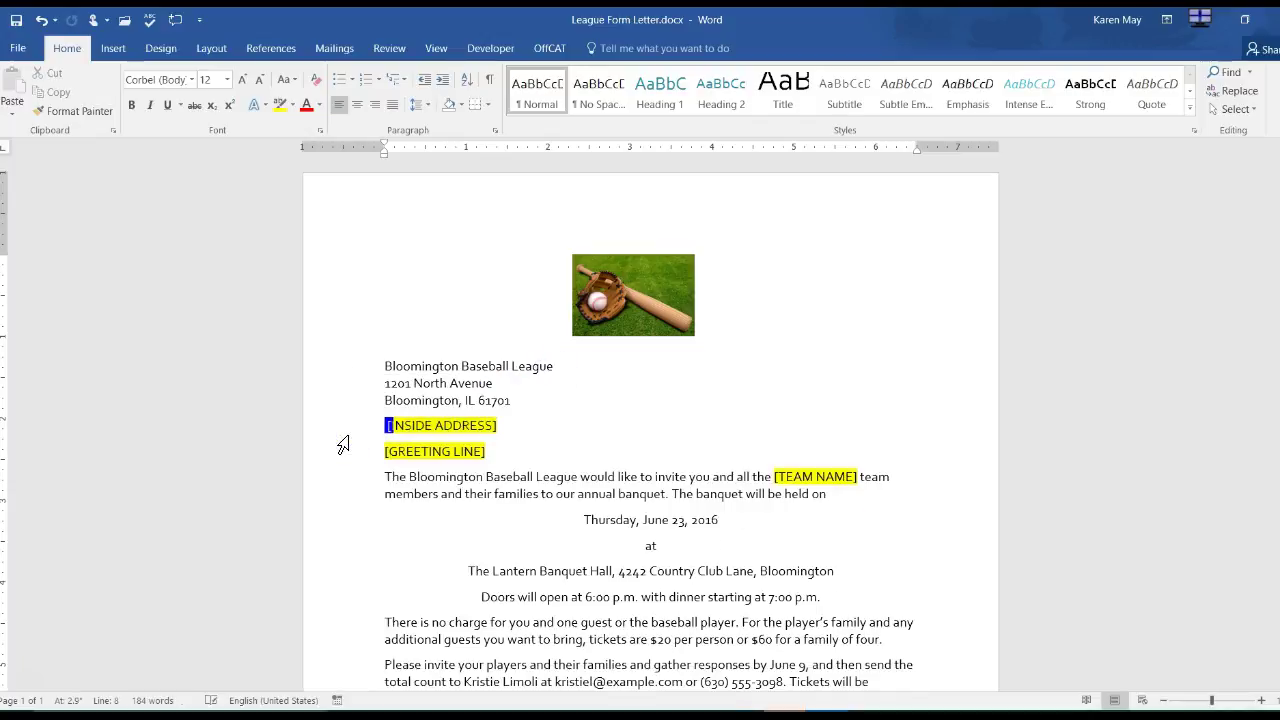
key("Return")
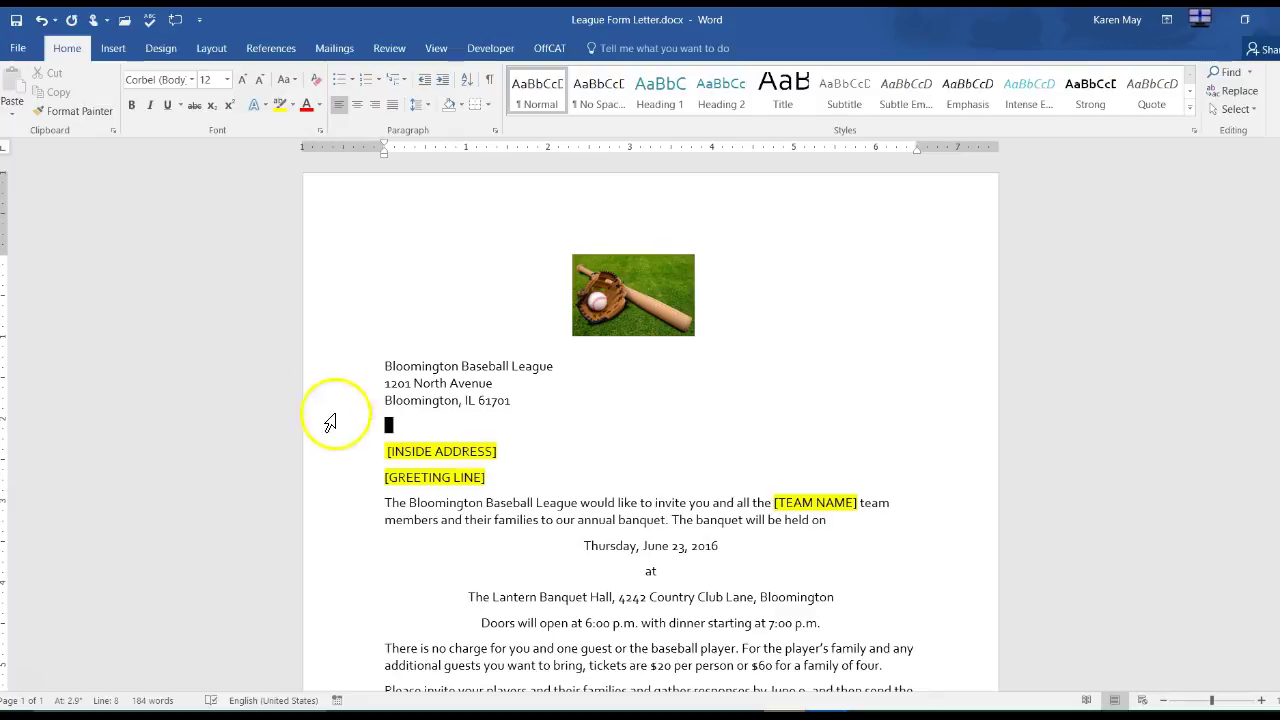
left_click(110, 48)
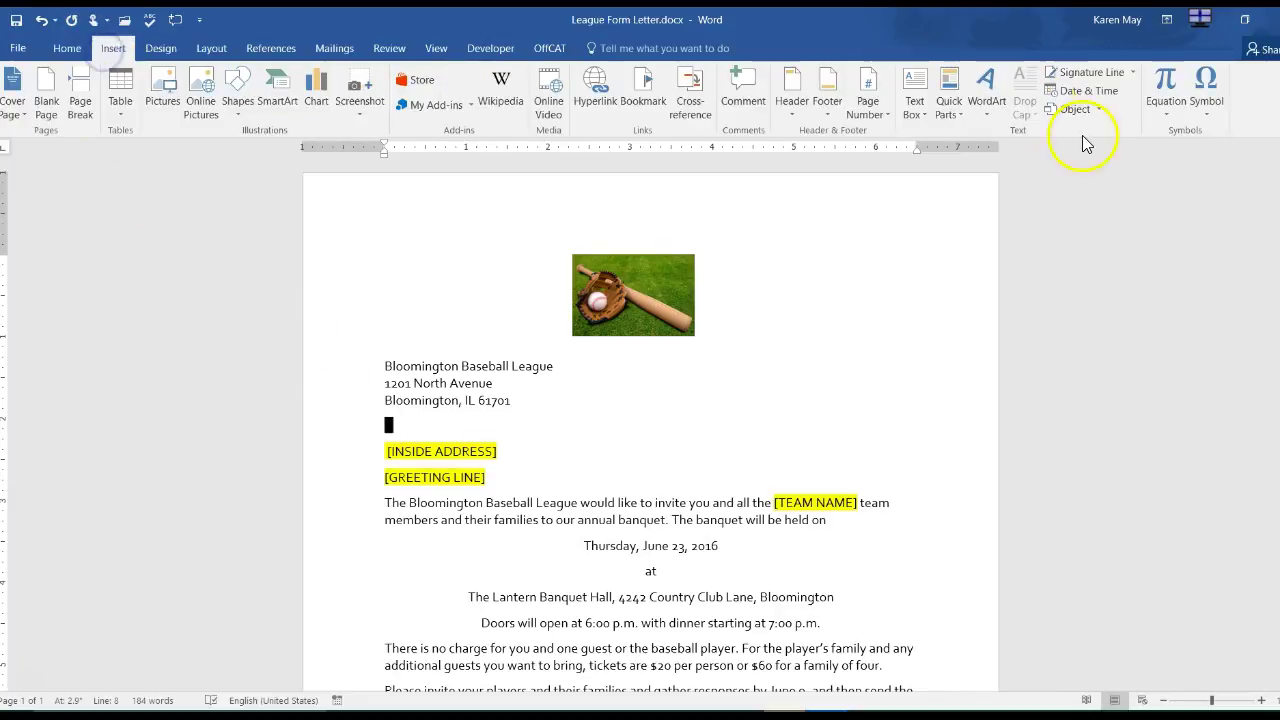
left_click(1089, 94)
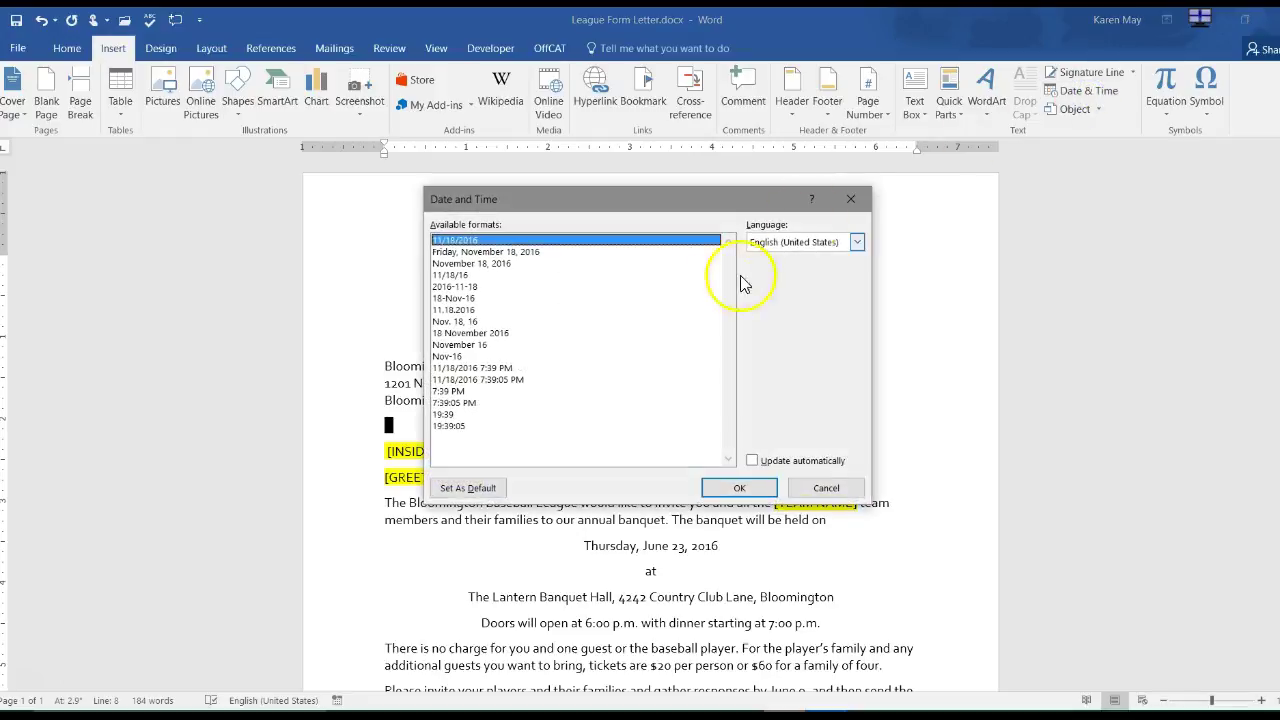
left_click(455, 333)
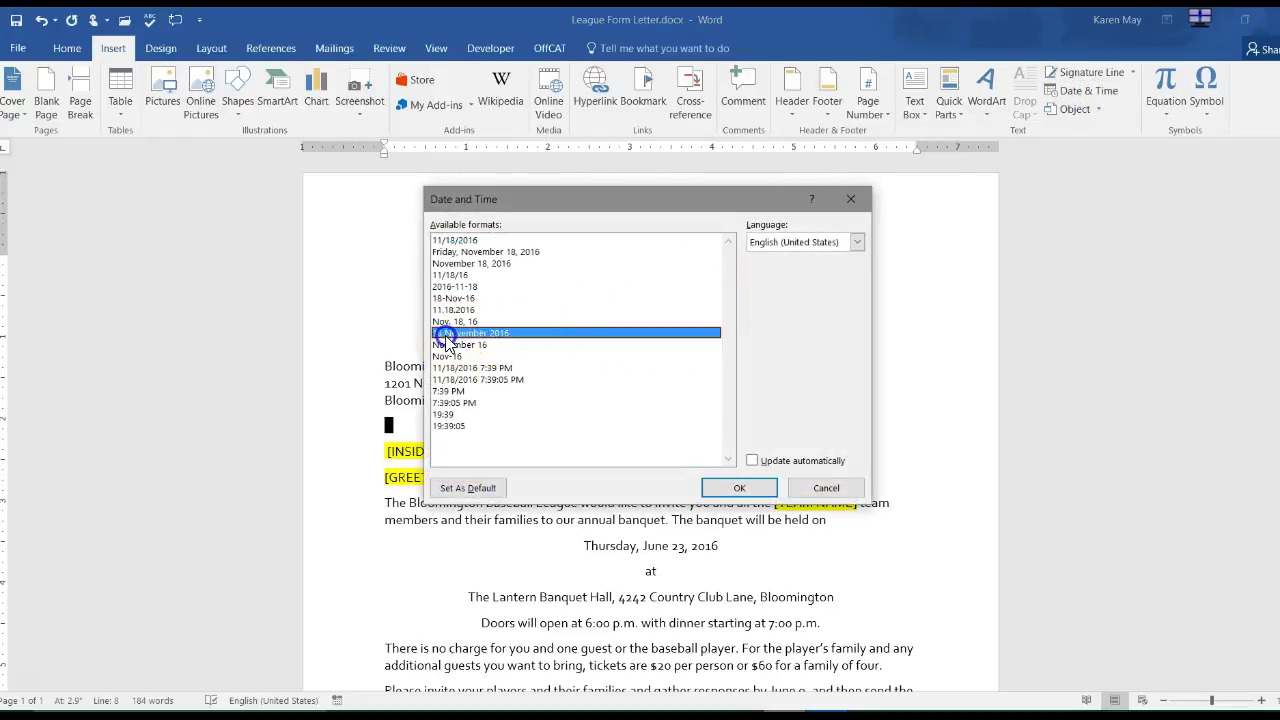
left_click(737, 490)
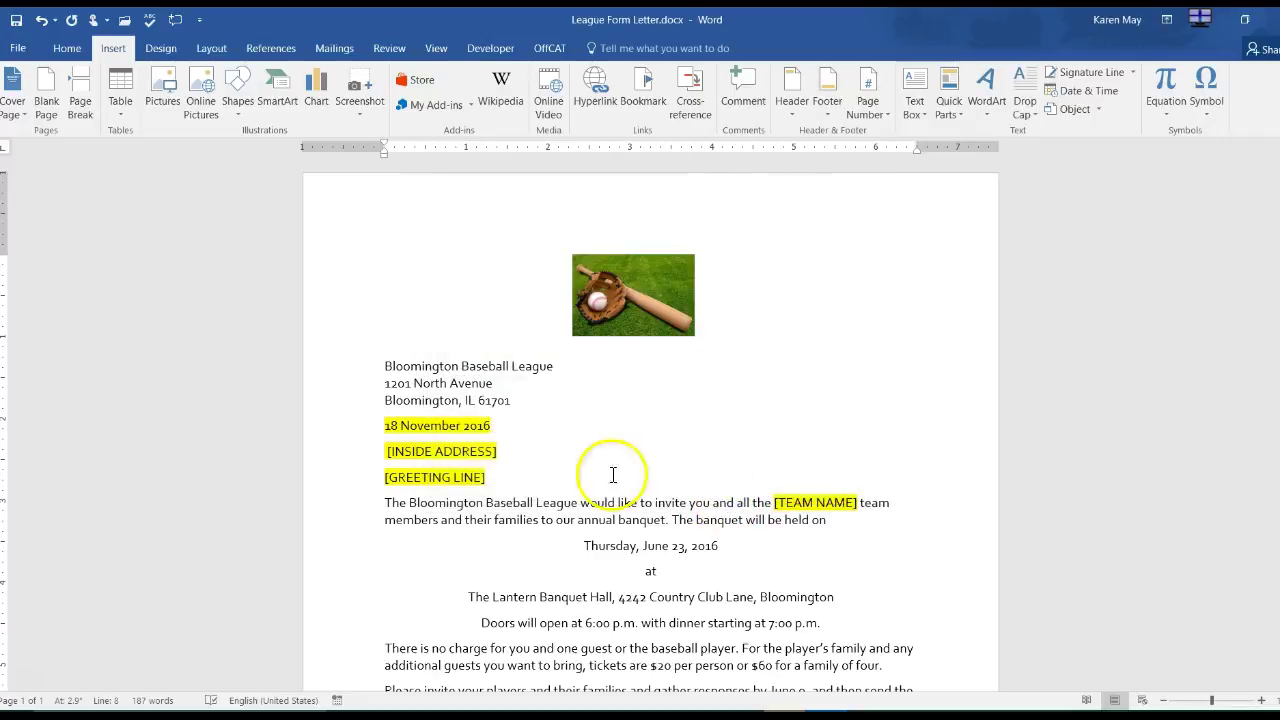
left_click_drag(492, 425, 390, 428)
left_click(509, 461)
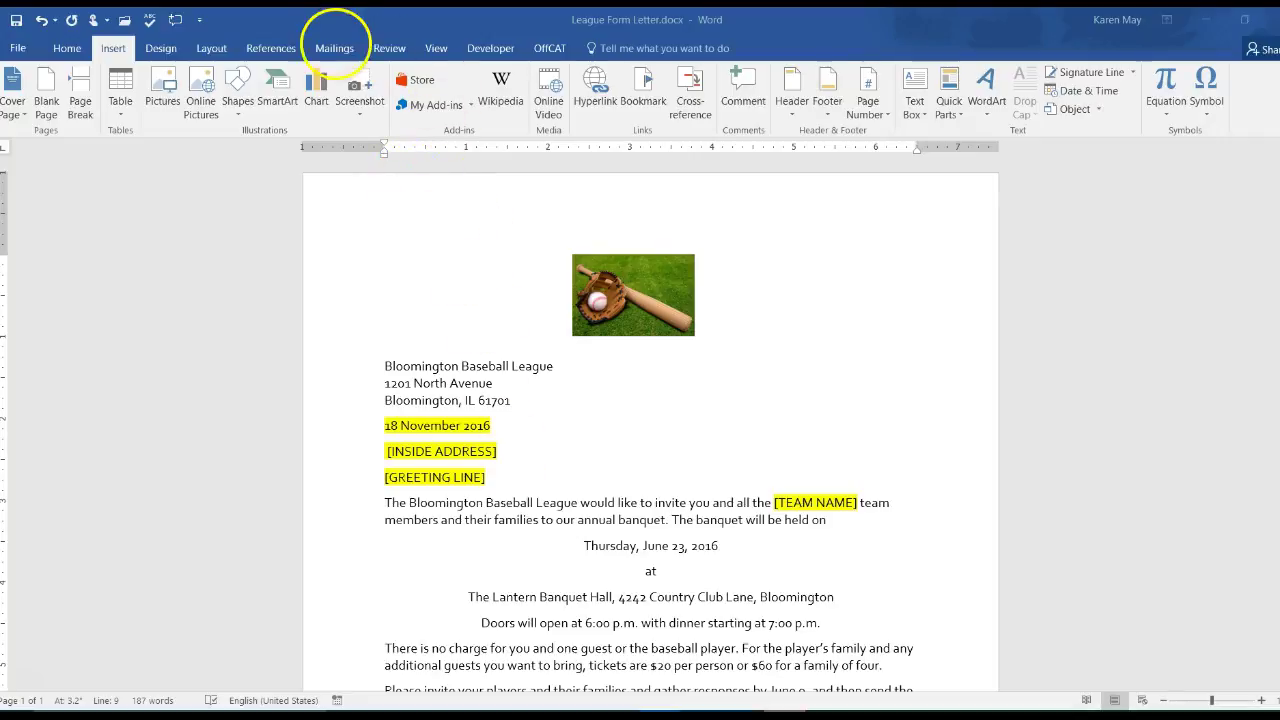
Start a Letters mail merge from the Mailings tab
left_click(322, 50)
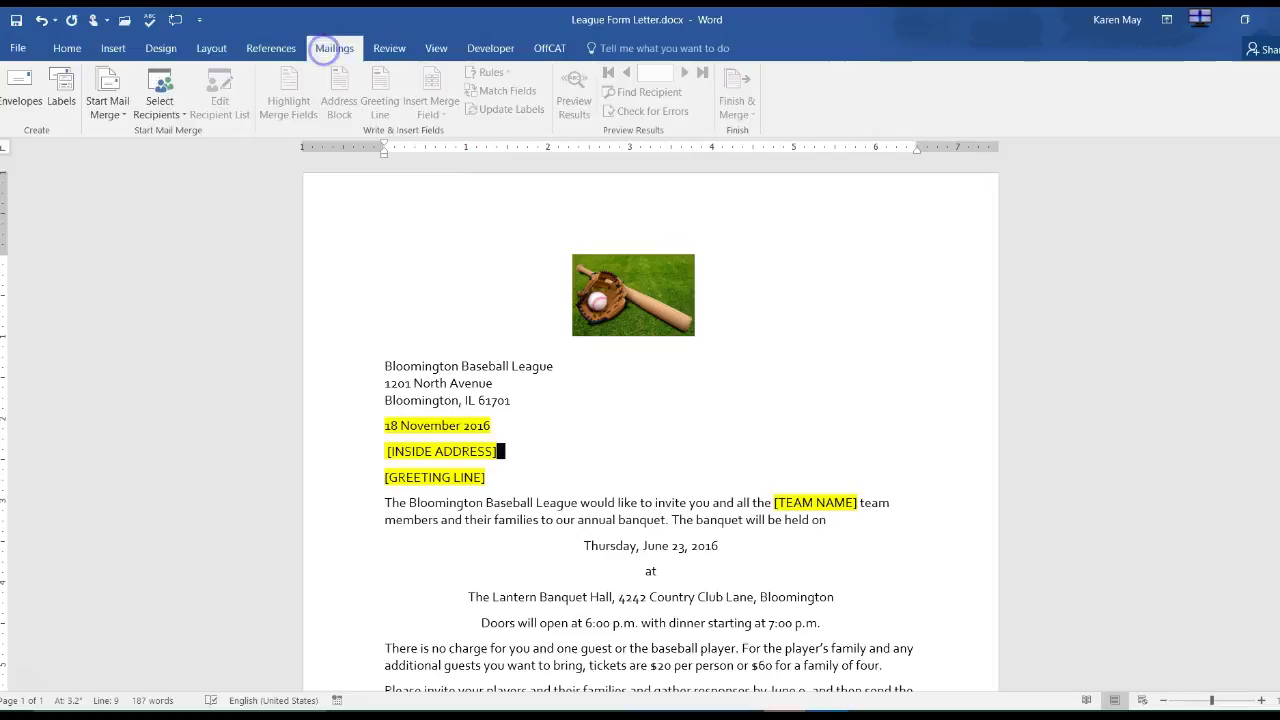
left_click(125, 103)
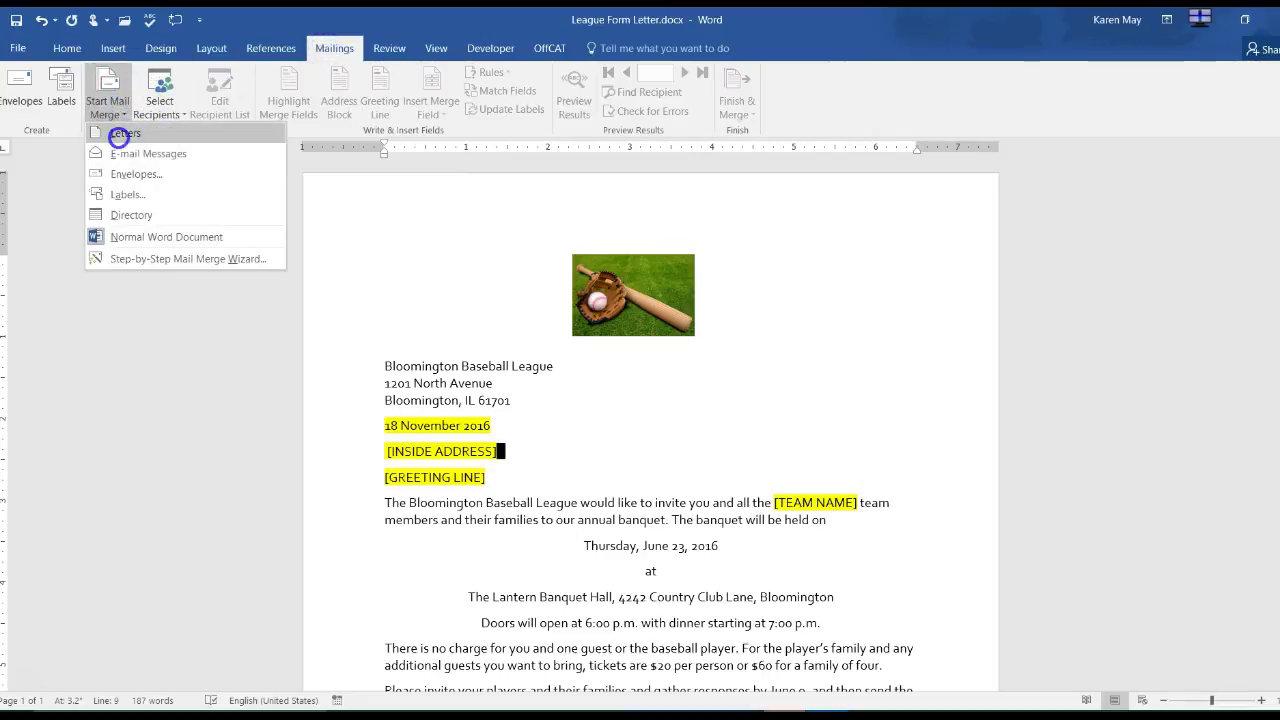
left_click(115, 133)
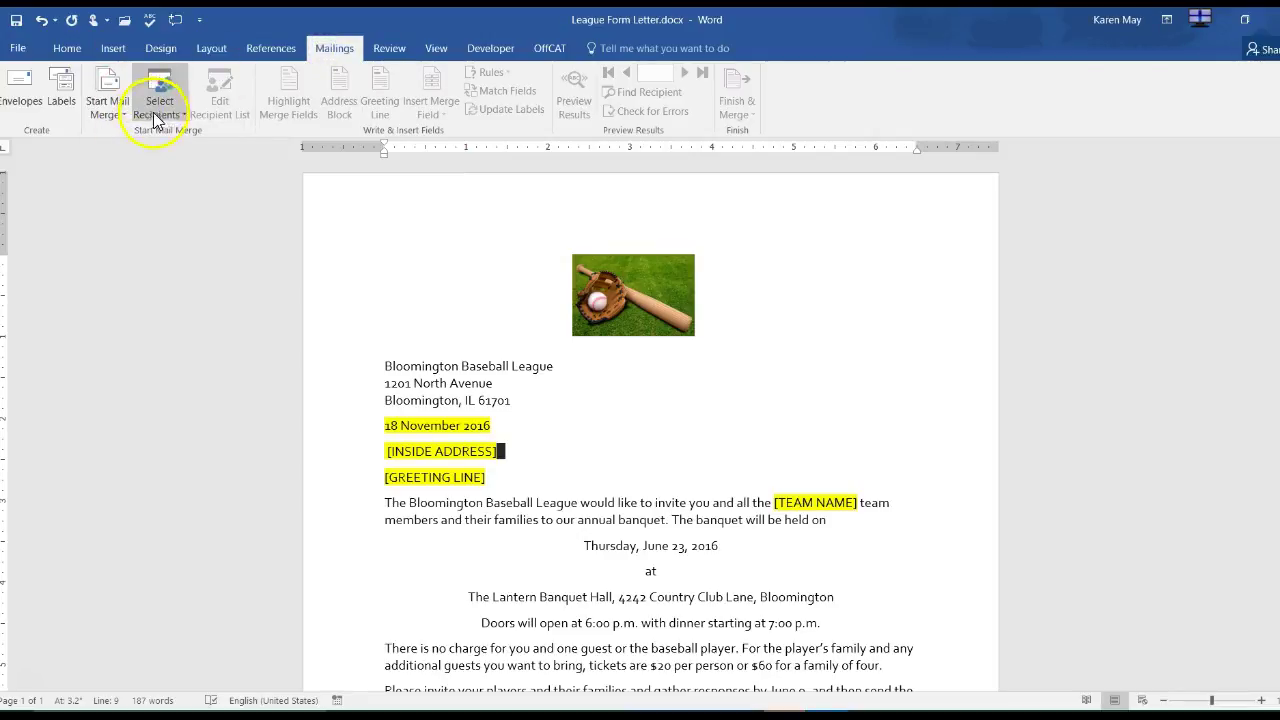
Use Coaches.accdb from Desktop\AddCases\AddCases as the existing recipient list
left_click(179, 107)
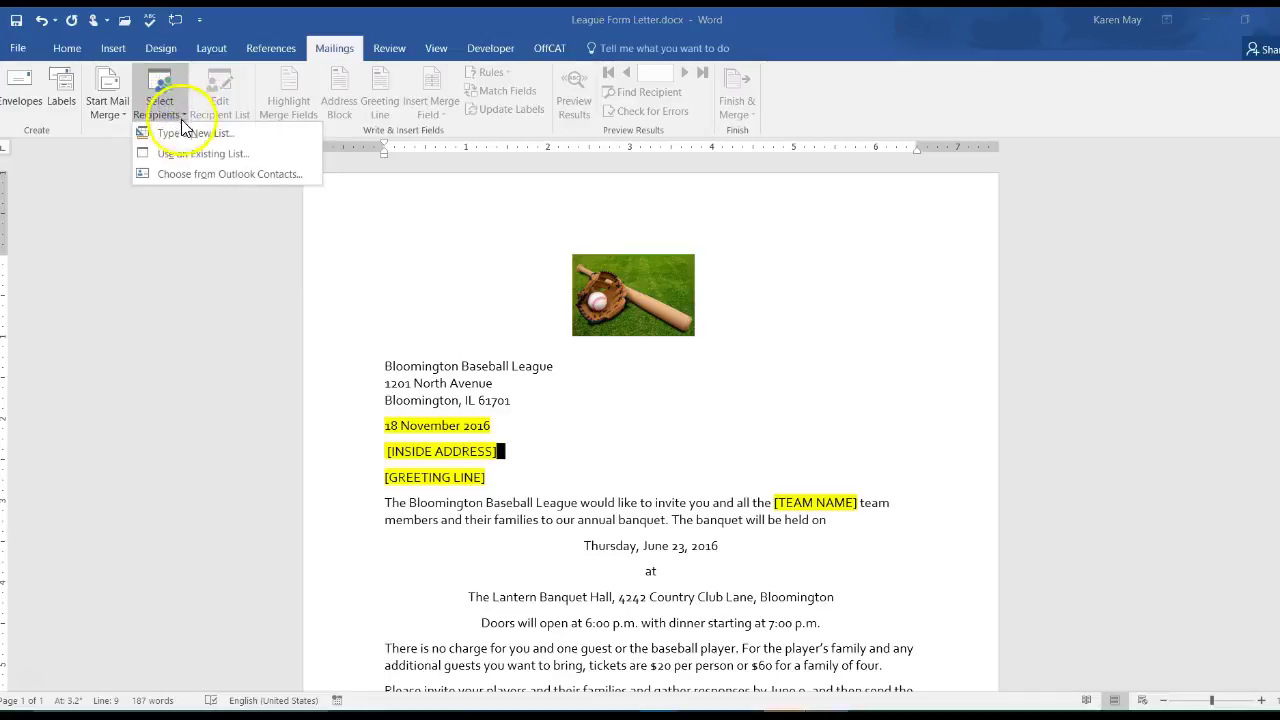
left_click(190, 147)
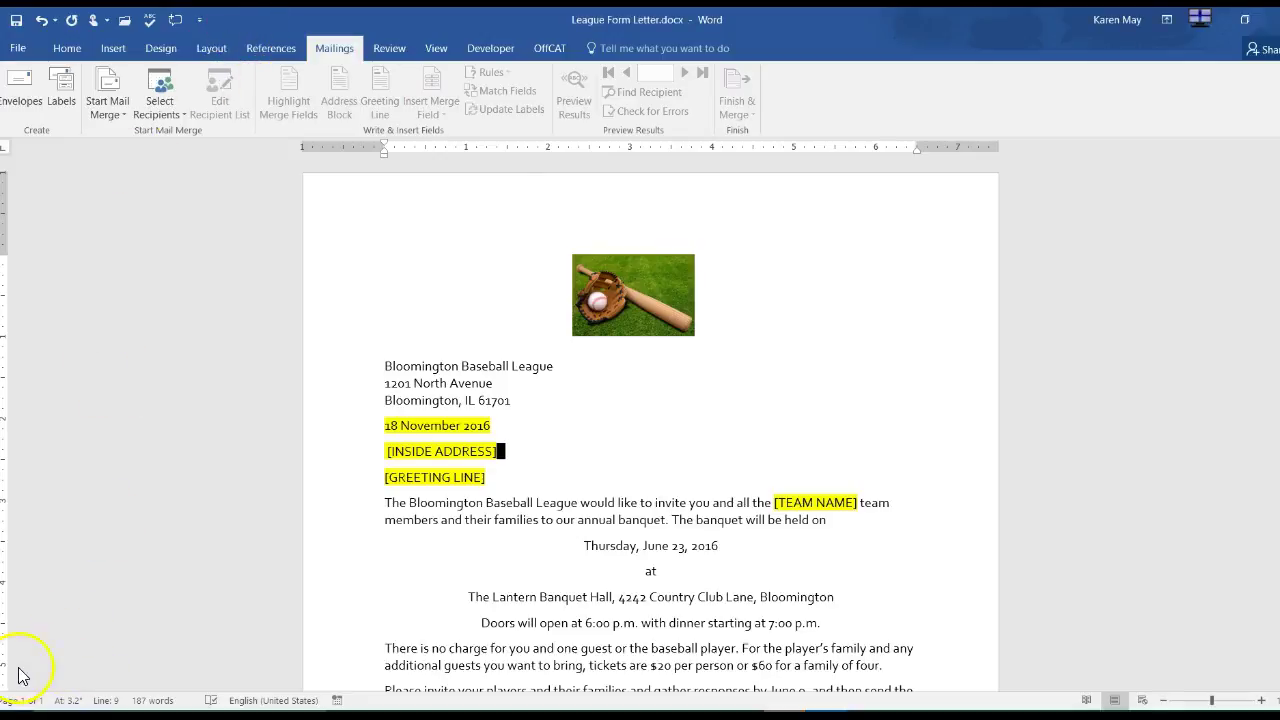
left_click(68, 212)
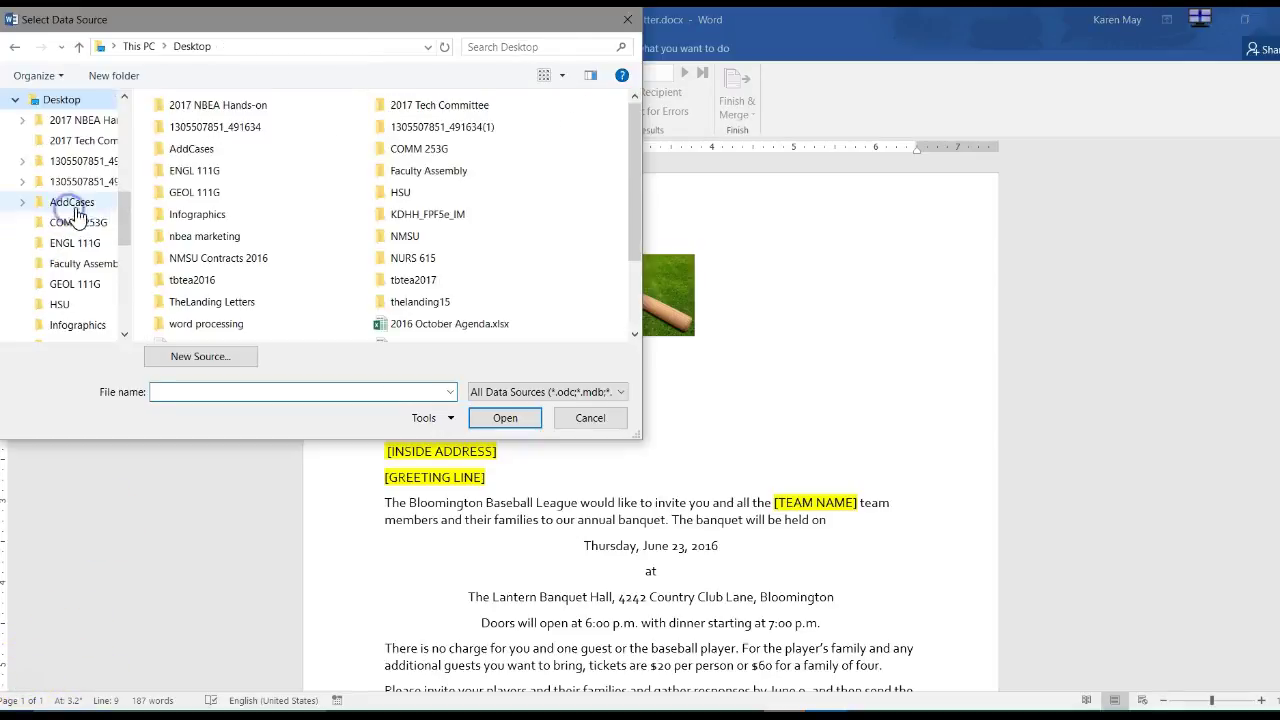
left_click(200, 150)
double_click(200, 150)
double_click(188, 126)
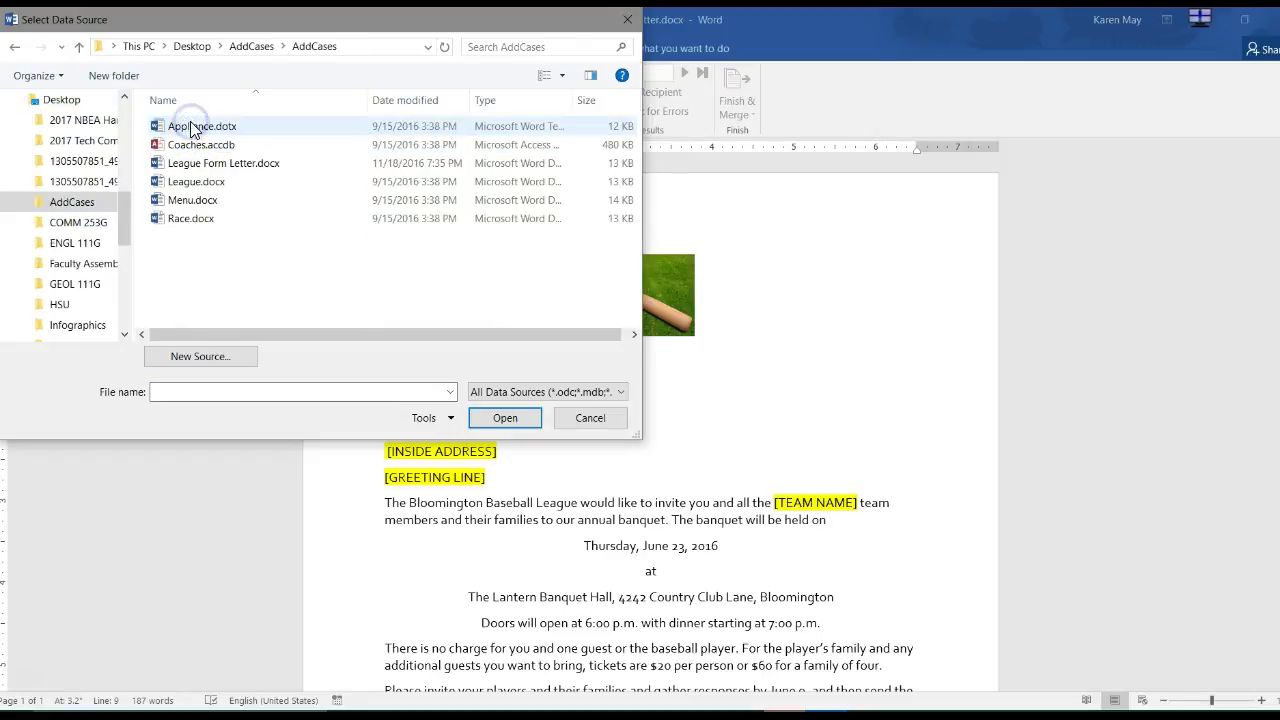
left_click(187, 147)
double_click(188, 150)
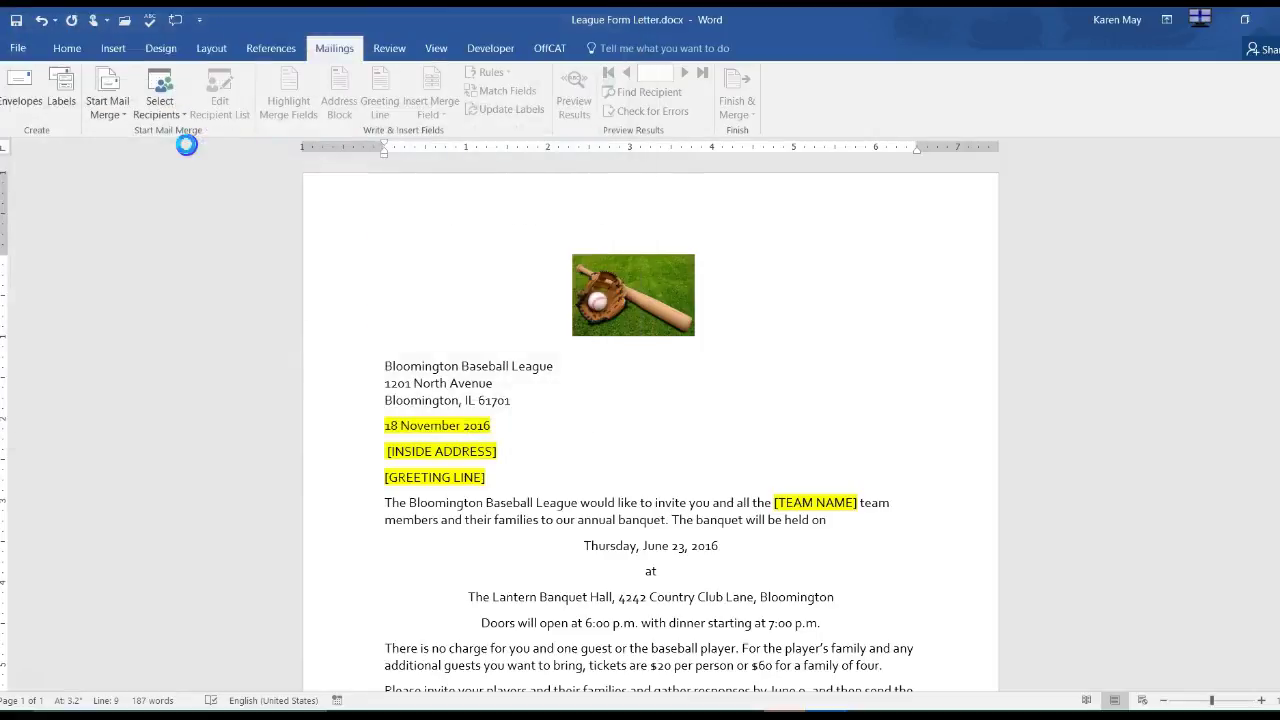
Replace the [INSIDE ADDRESS] placeholder with an «AddressBlock» merge field
left_click(250, 128)
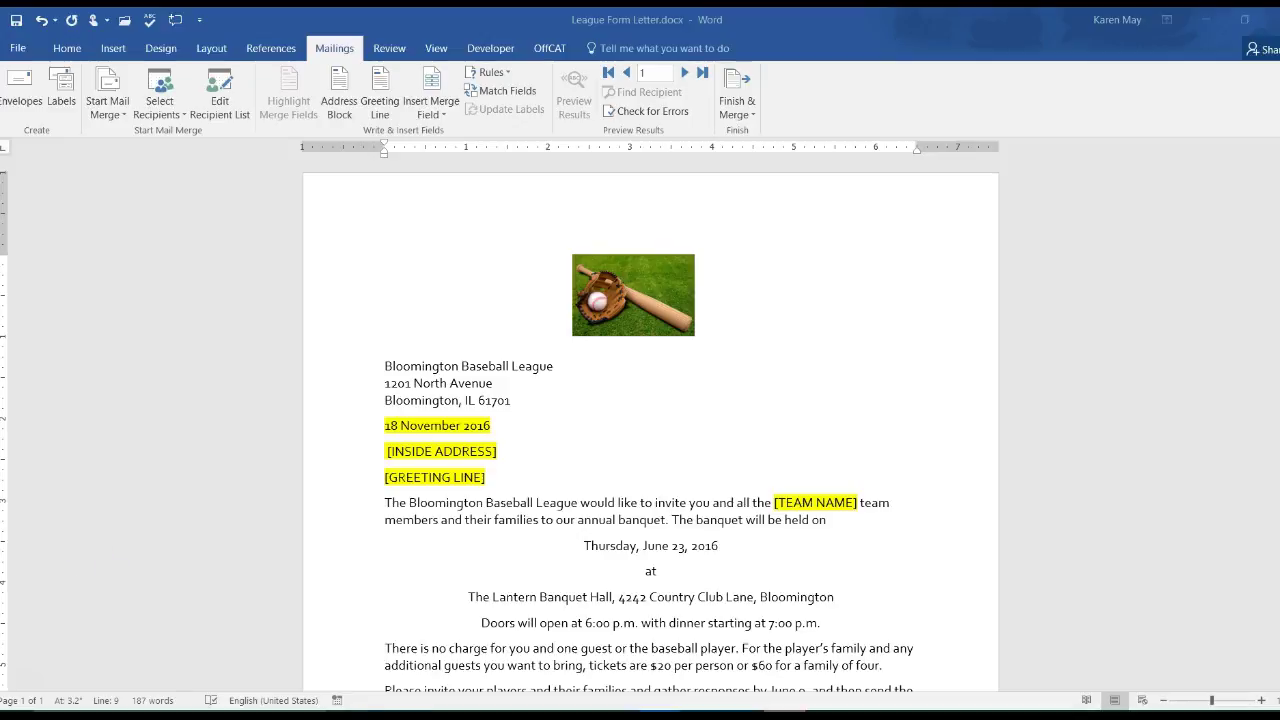
left_click(517, 451)
left_click_drag(514, 451, 384, 451)
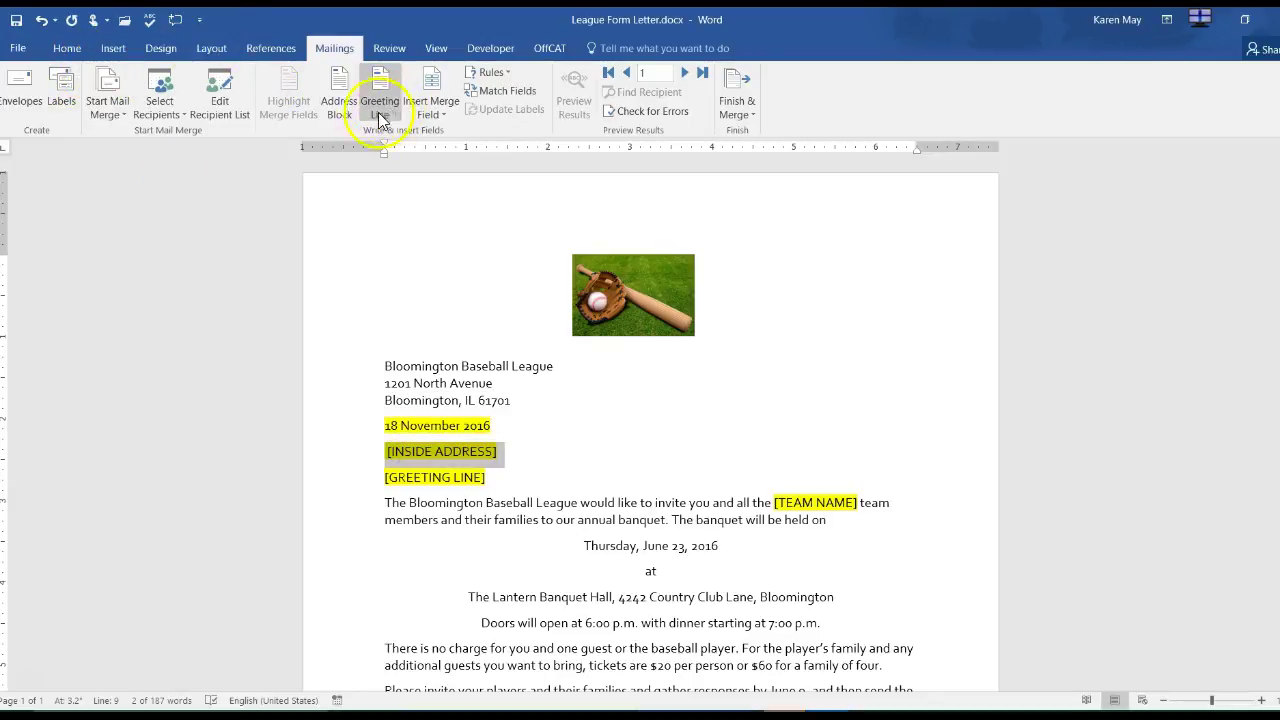
left_click(331, 108)
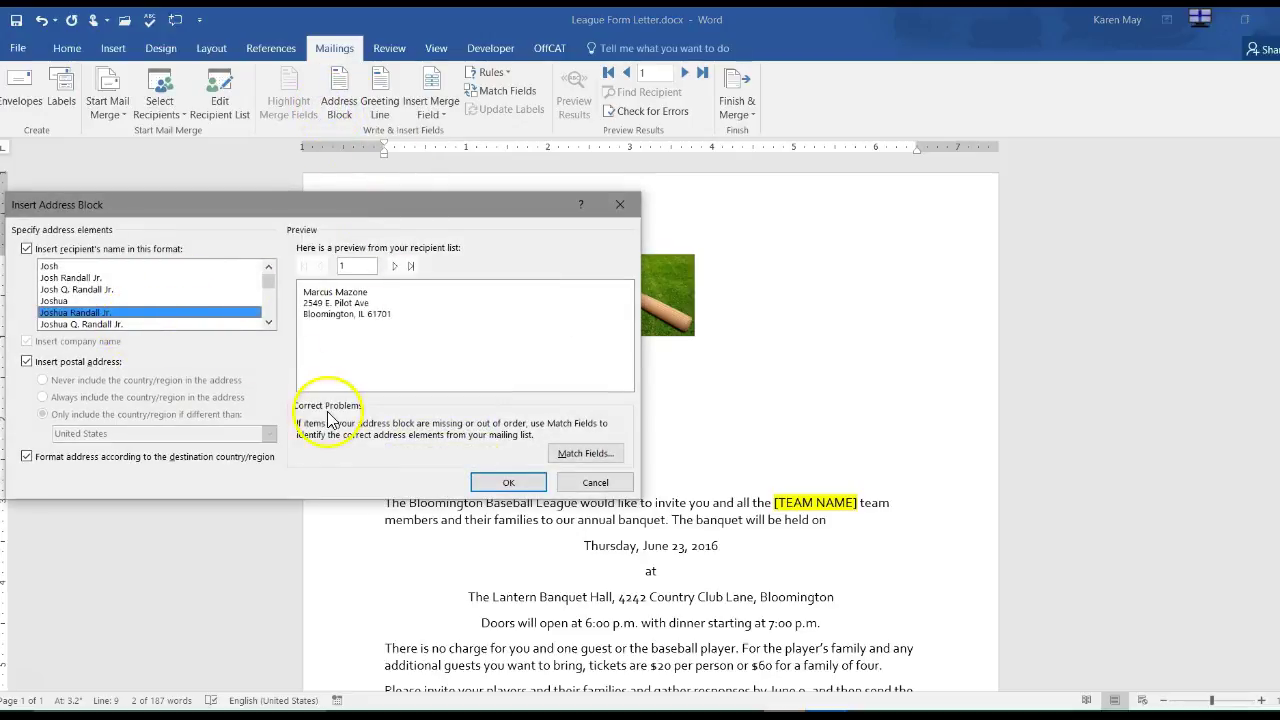
left_click(504, 482)
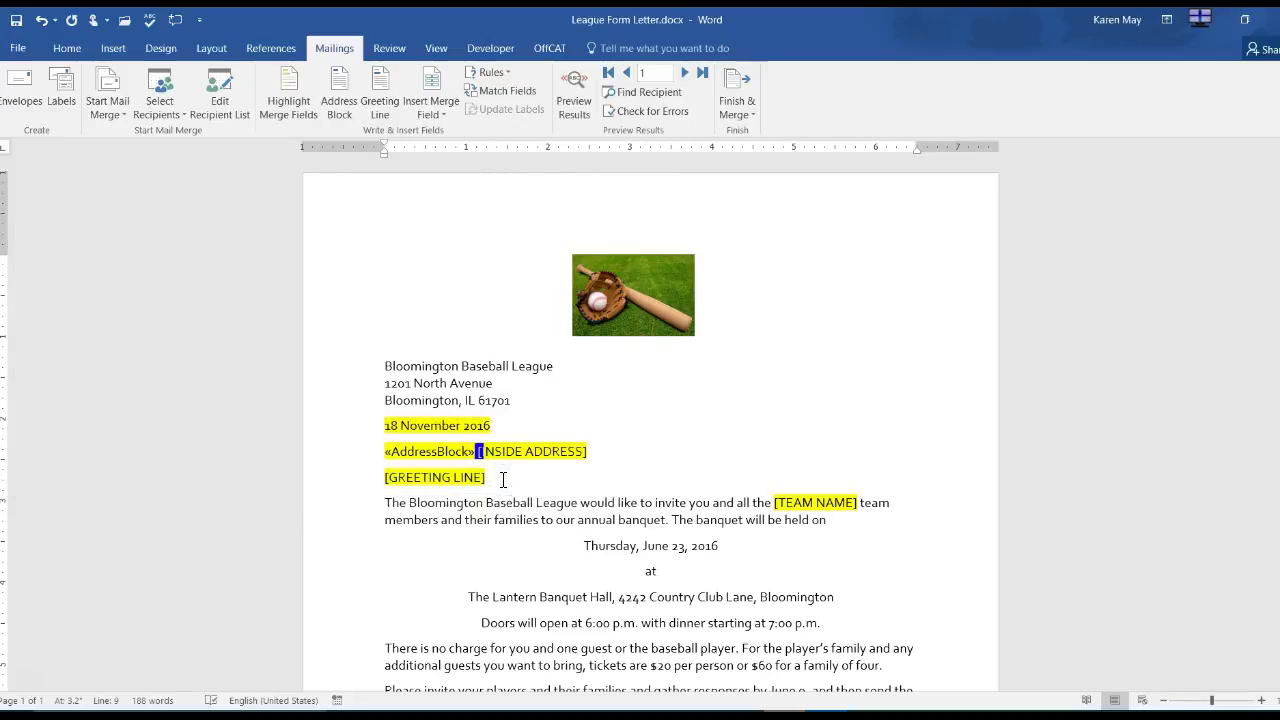
Insert a first-name-only «GreetingLine» field in place of the selected [GREETING LINE] text
left_click_drag(484, 477, 274, 490)
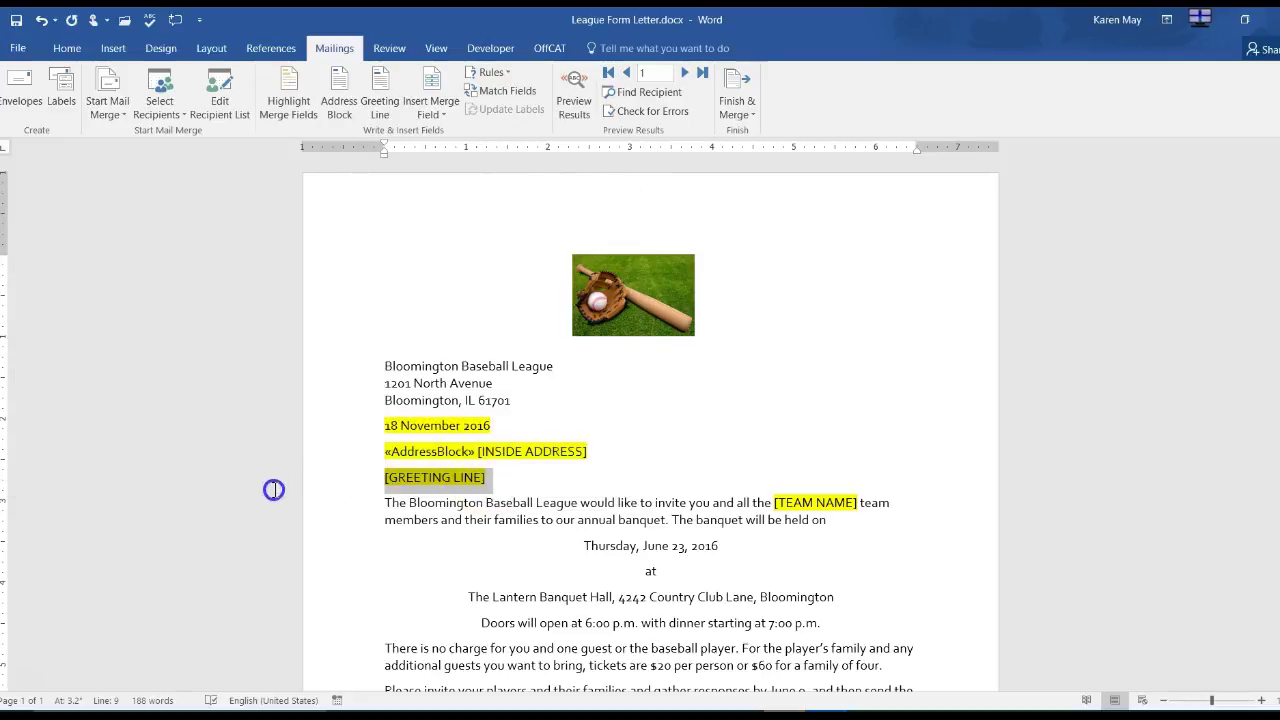
left_click(378, 104)
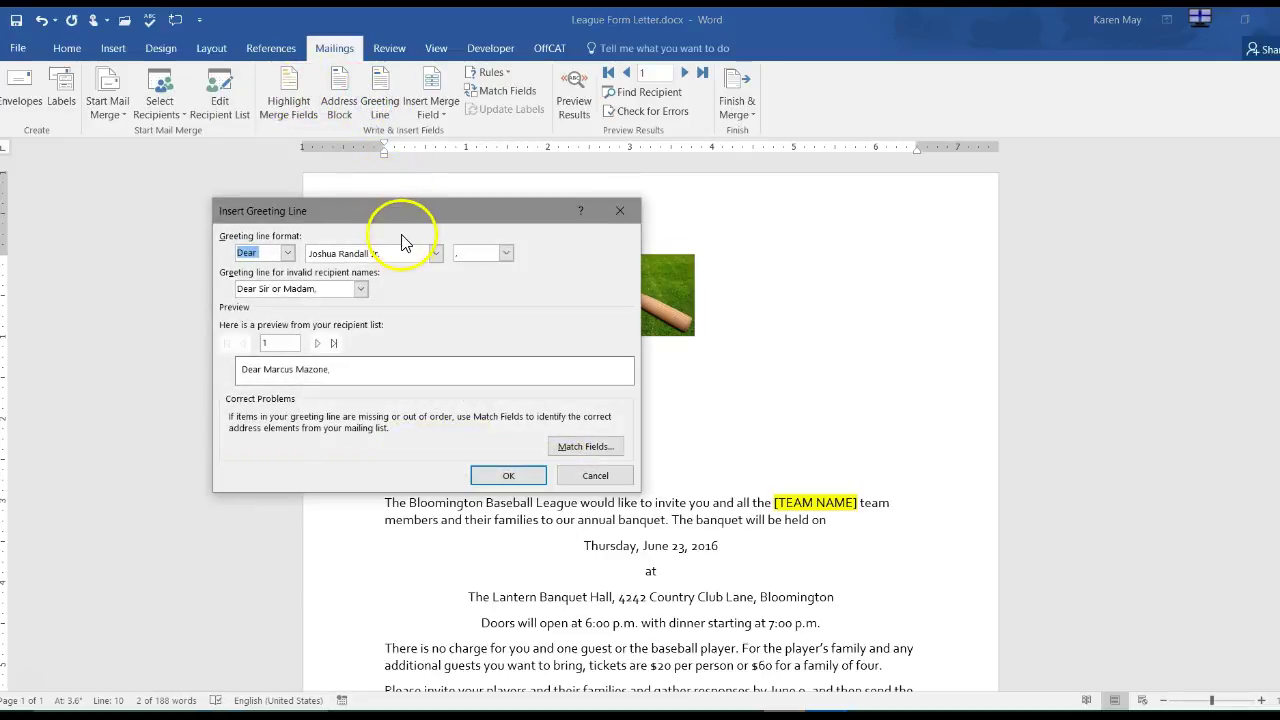
left_click(434, 253)
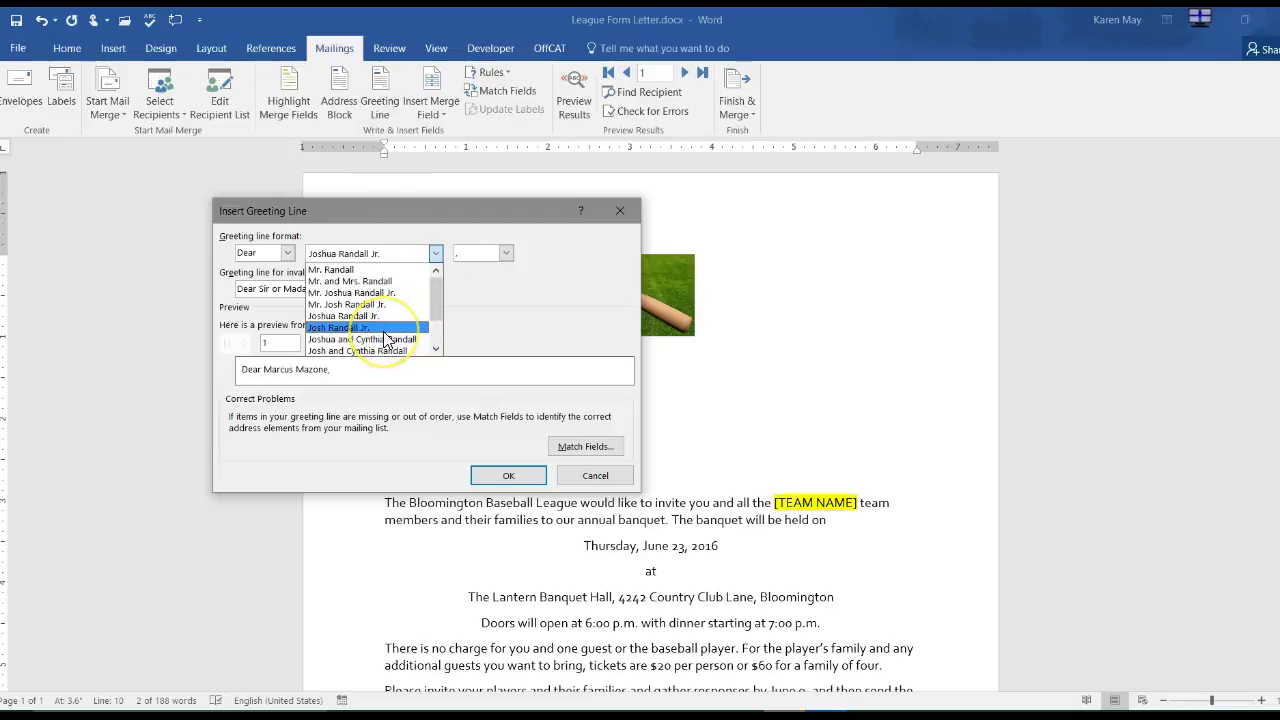
left_click(433, 281)
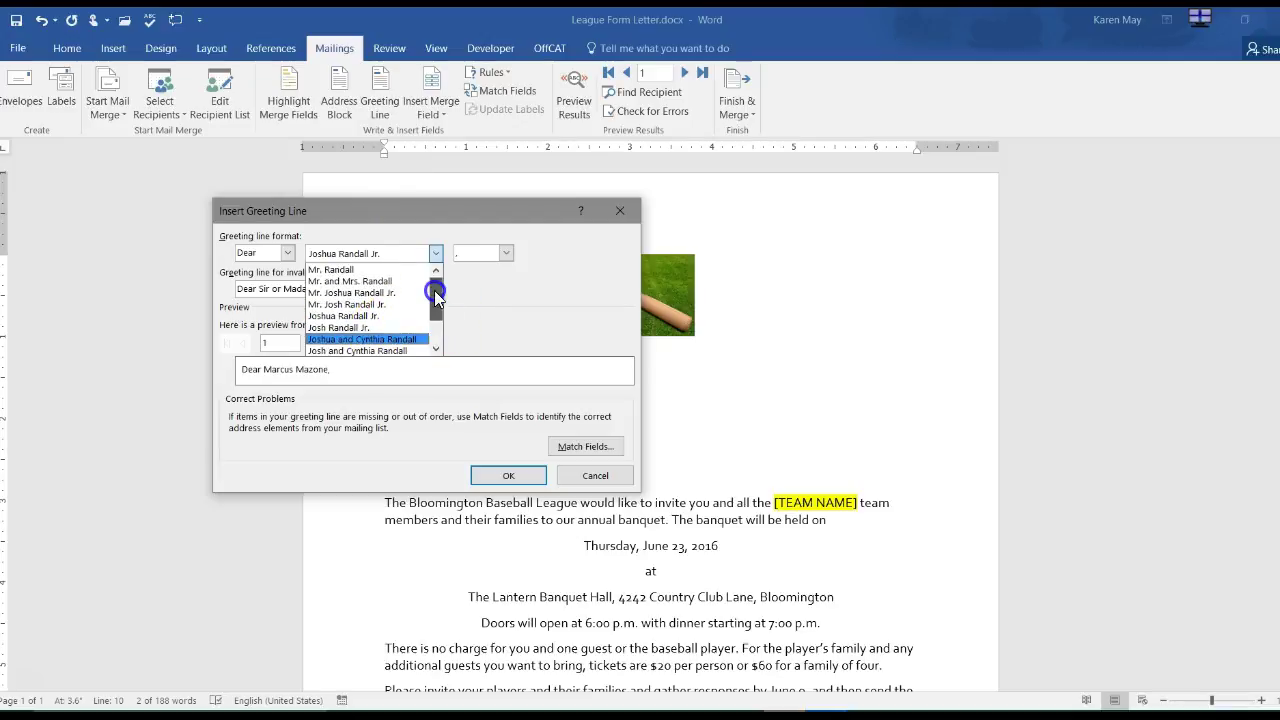
left_click_drag(433, 281, 421, 348)
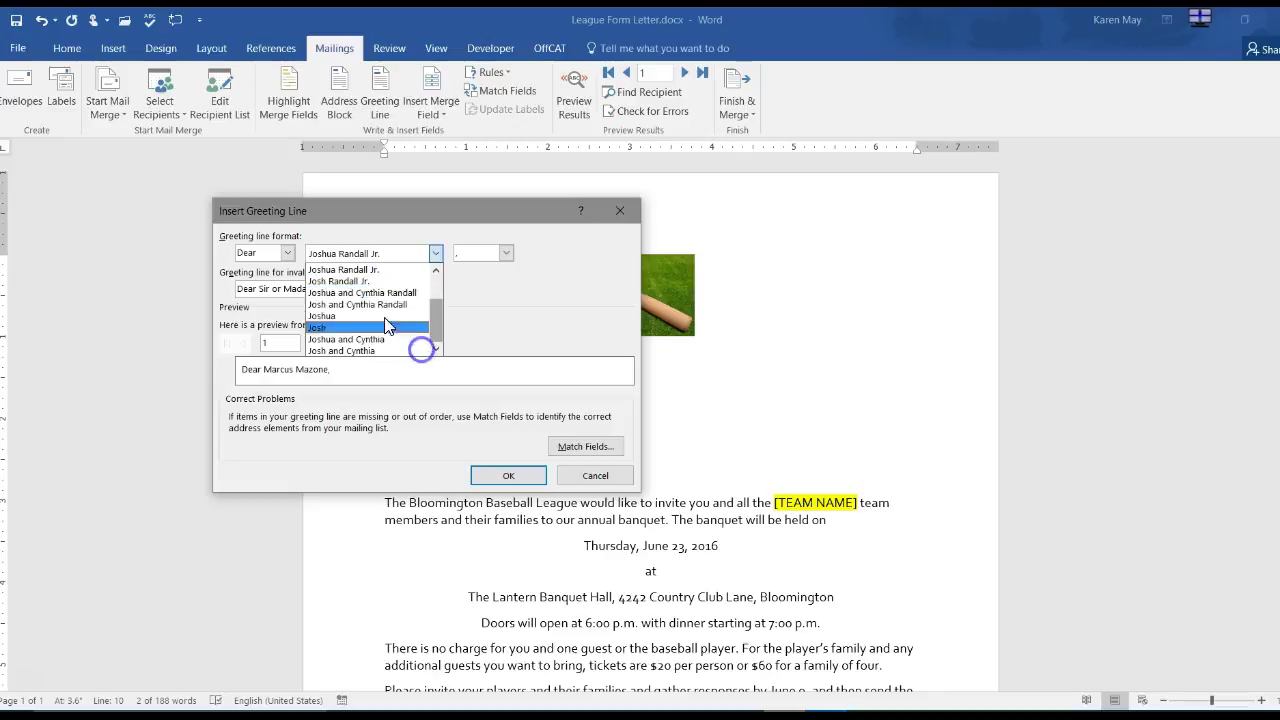
left_click(344, 315)
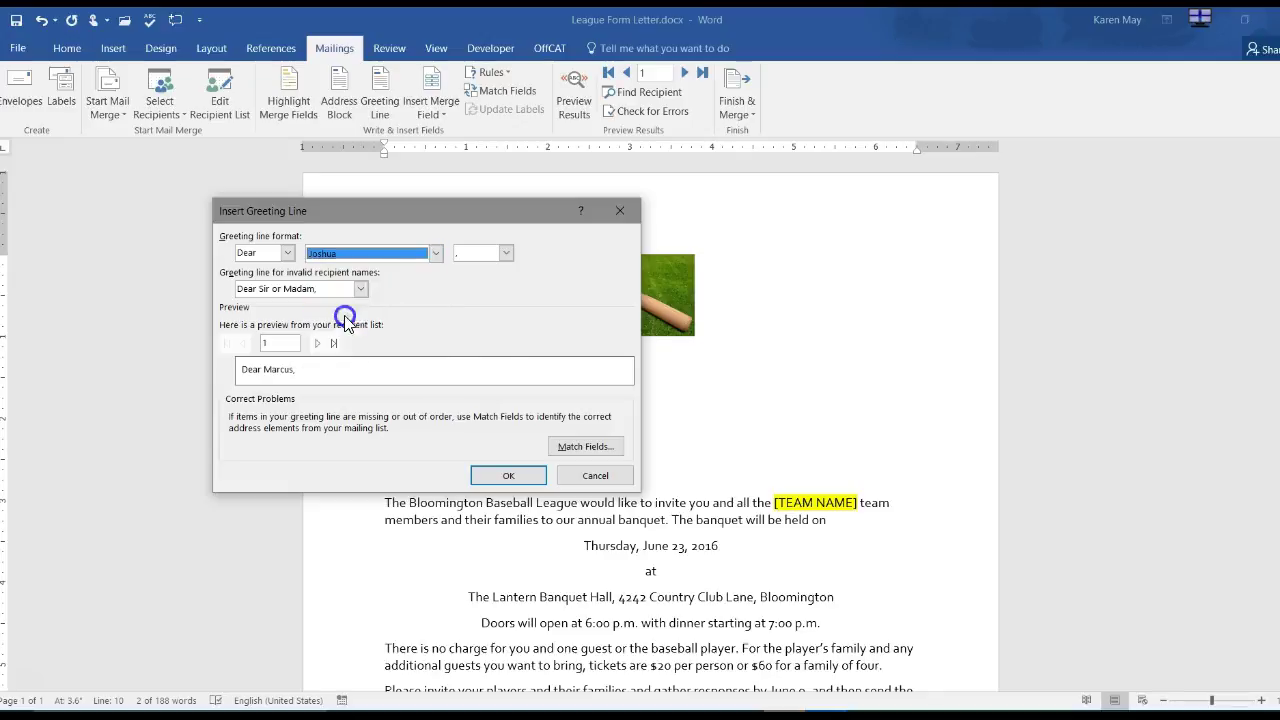
left_click(500, 476)
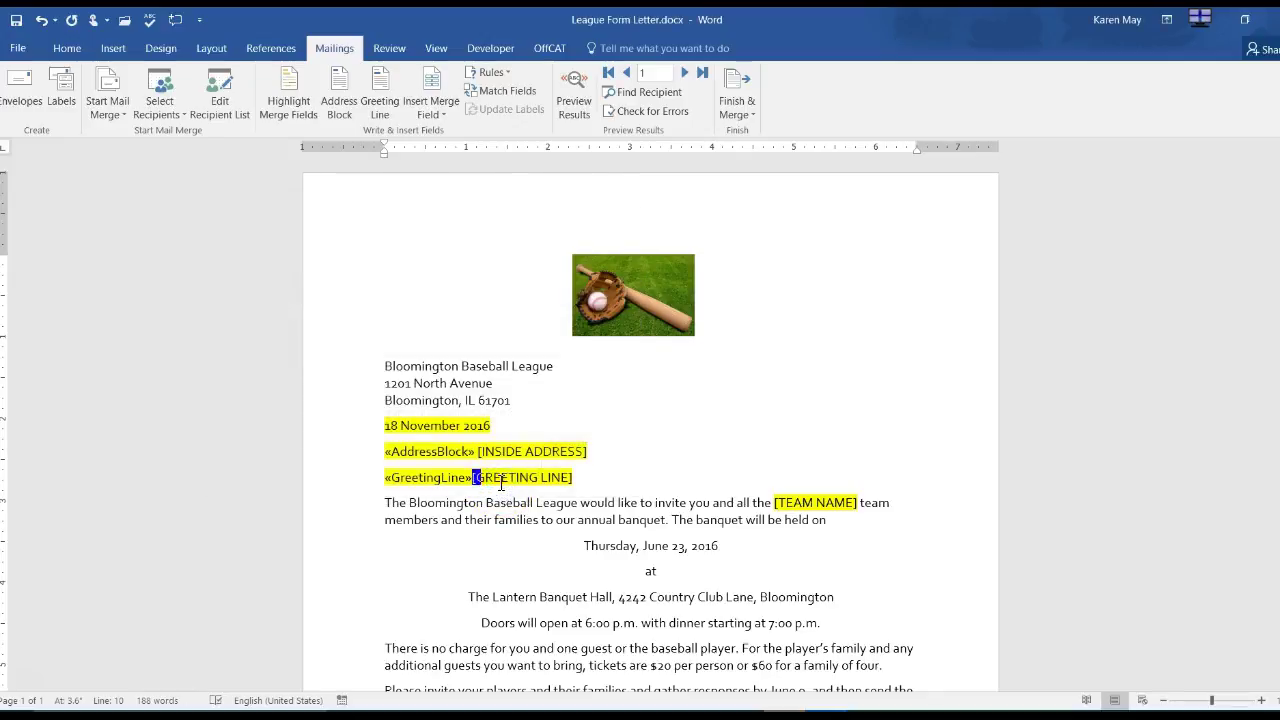
Delete the [GREETING LINE] and [INSIDE ADDRESS] placeholders, leaving each merge field on its own line
key("Delete")
left_click(580, 477)
left_click_drag(580, 477, 473, 477)
key("Delete")
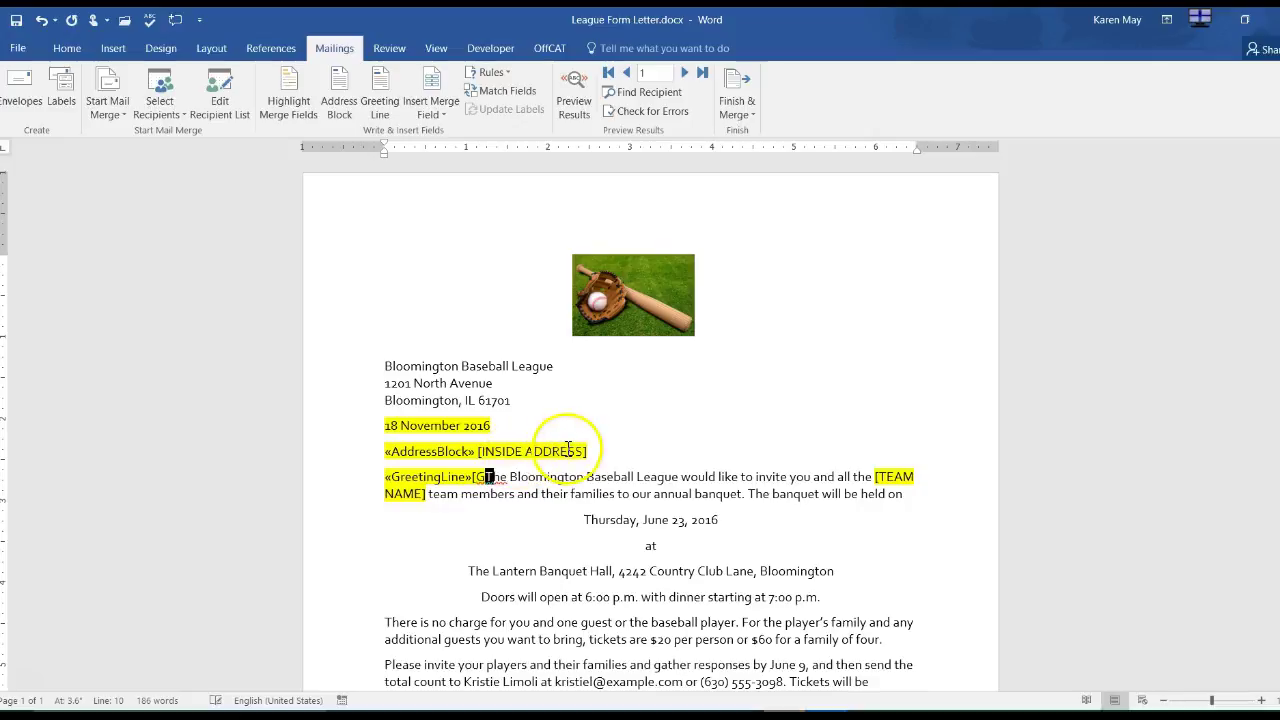
key("Return")
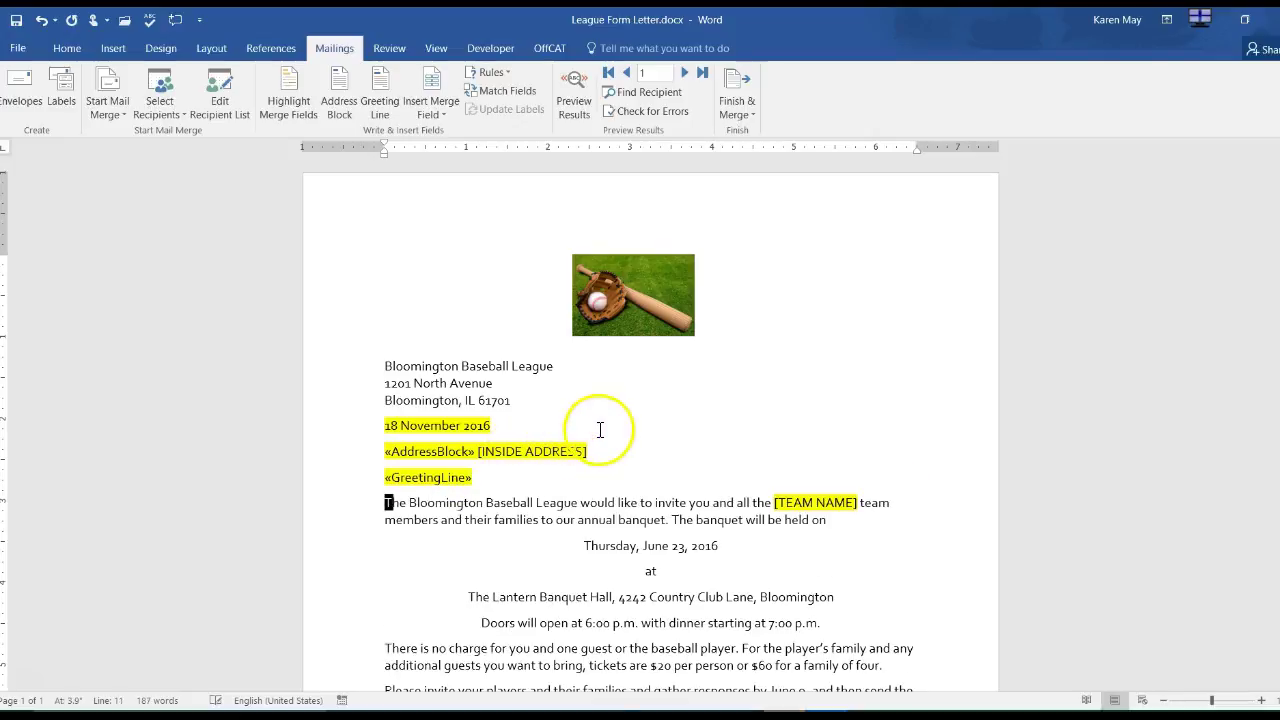
left_click_drag(612, 450, 483, 451)
key("Delete")
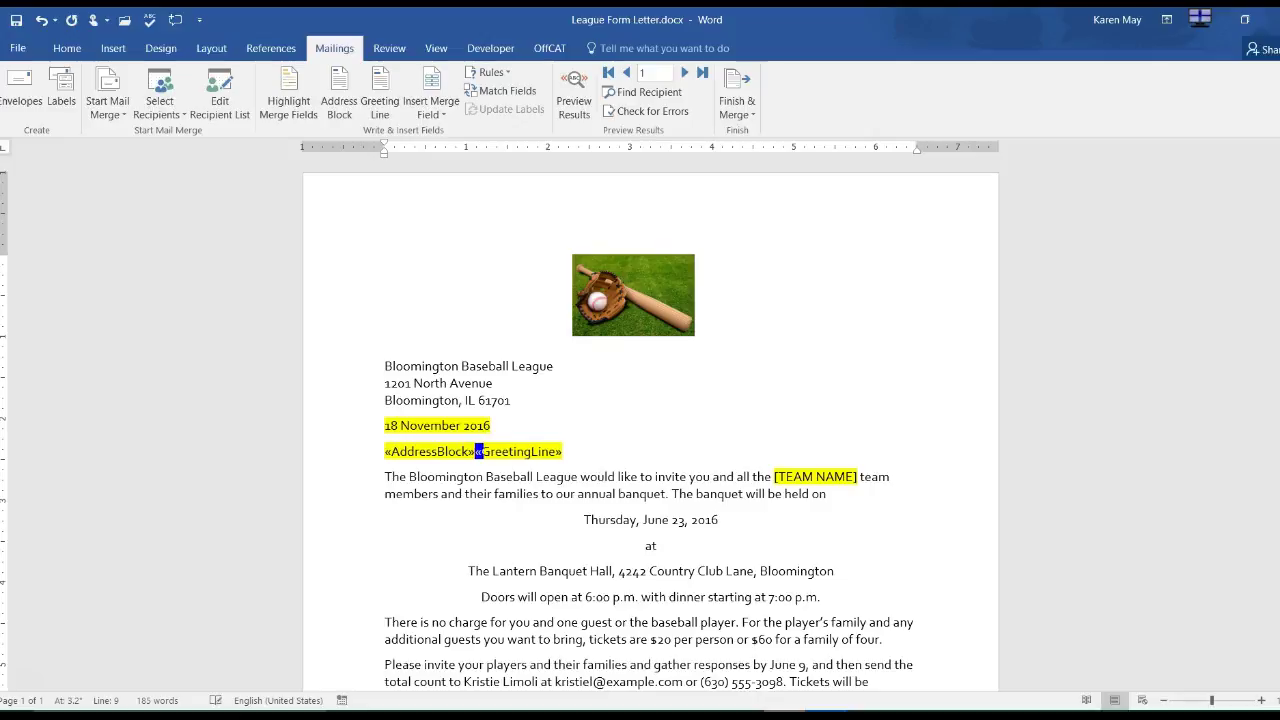
key("Return")
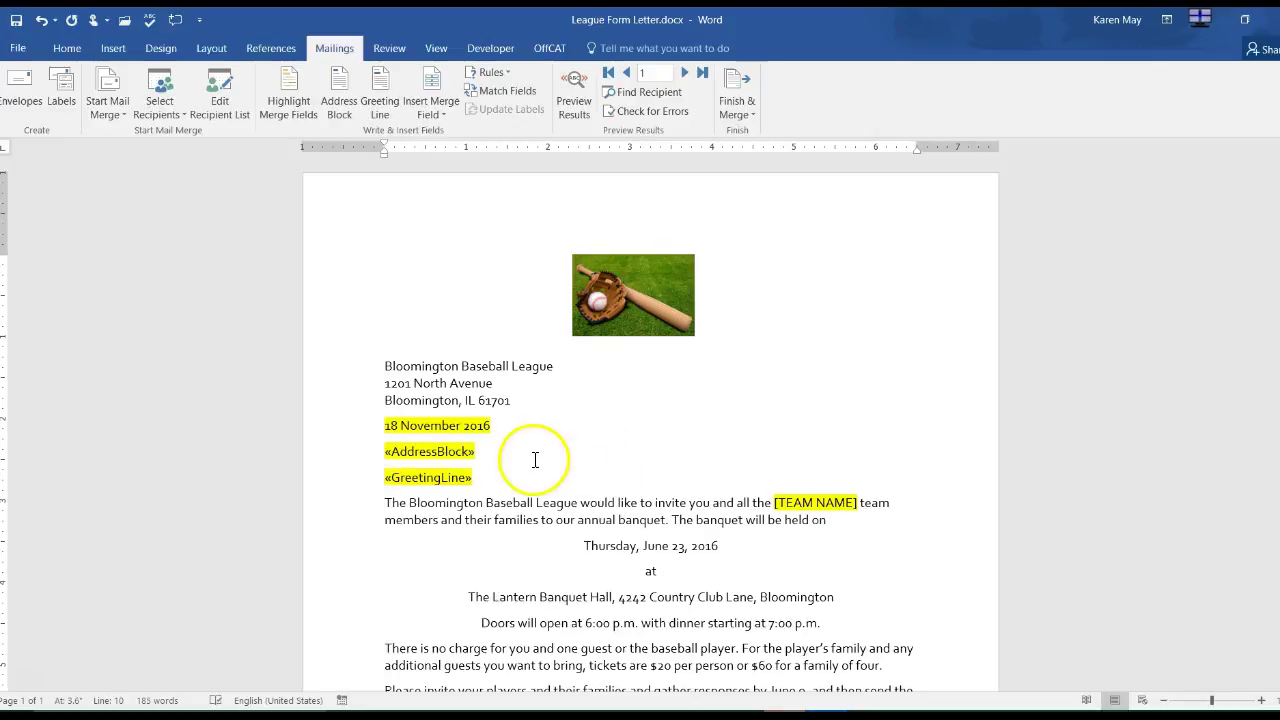
Set highlight to No Color on the date, «AddressBlock» and «GreetingLine» lines
left_click_drag(503, 484, 398, 431)
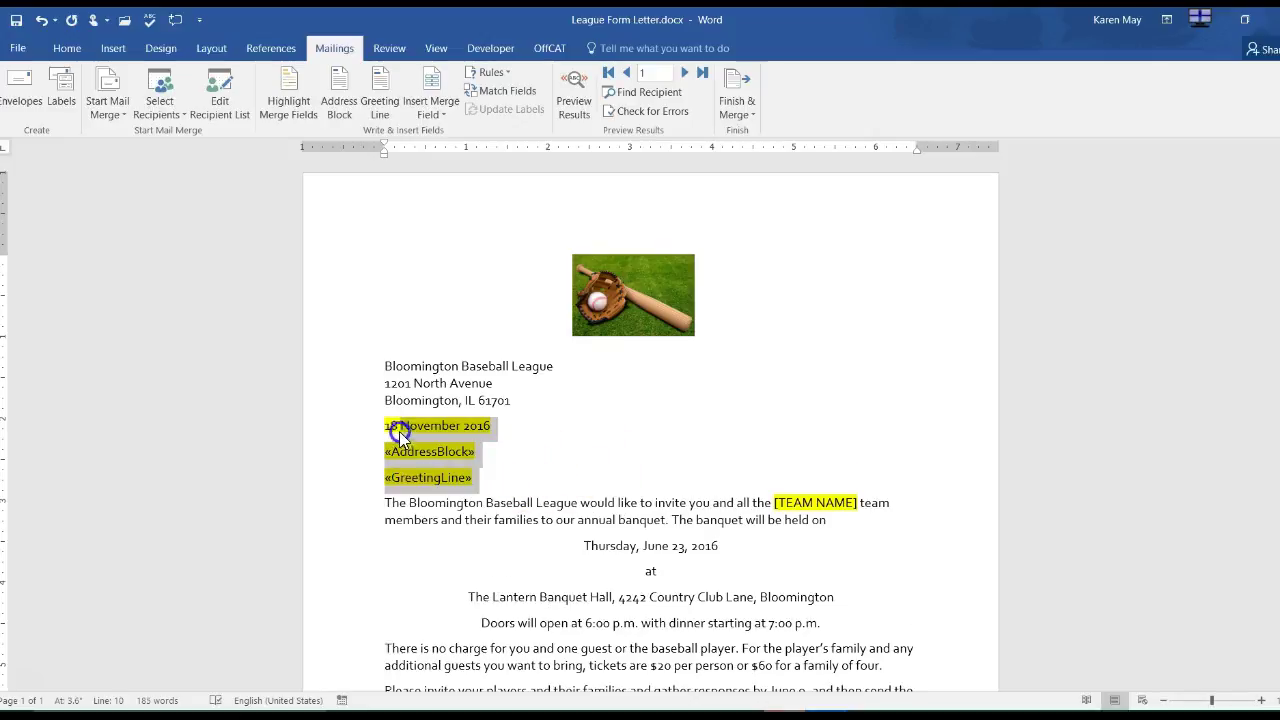
left_click(67, 48)
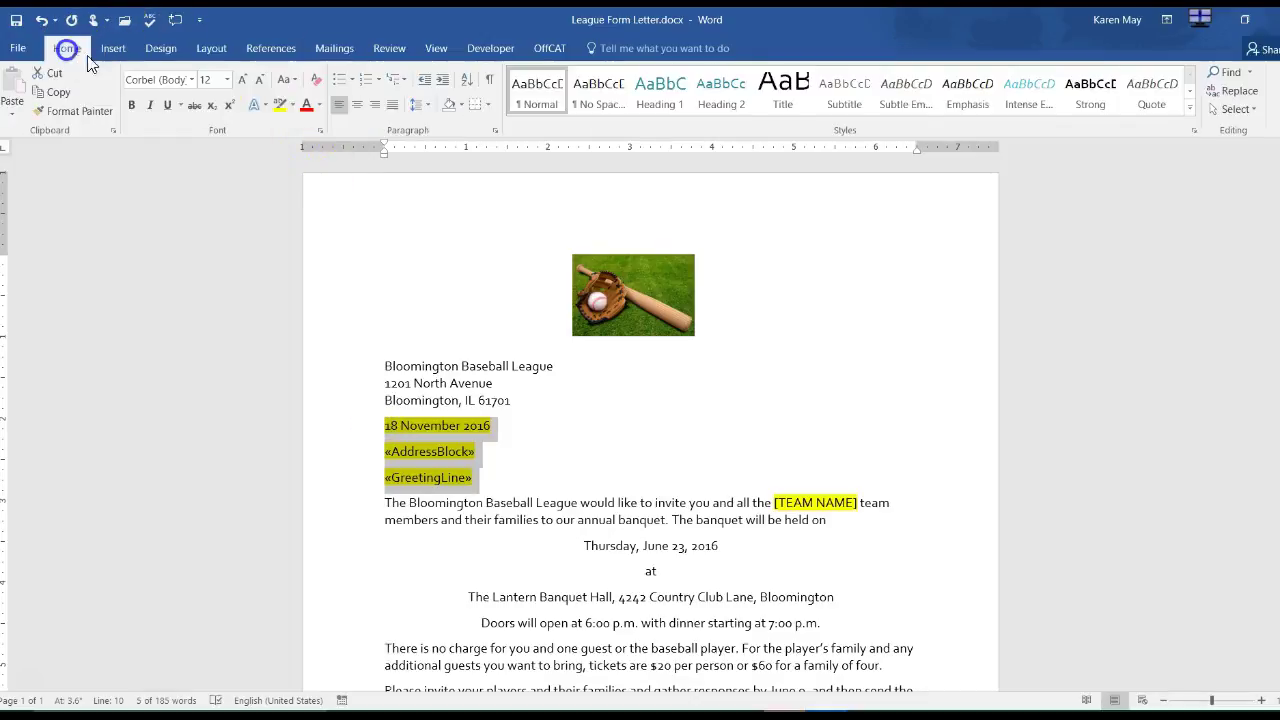
left_click(293, 105)
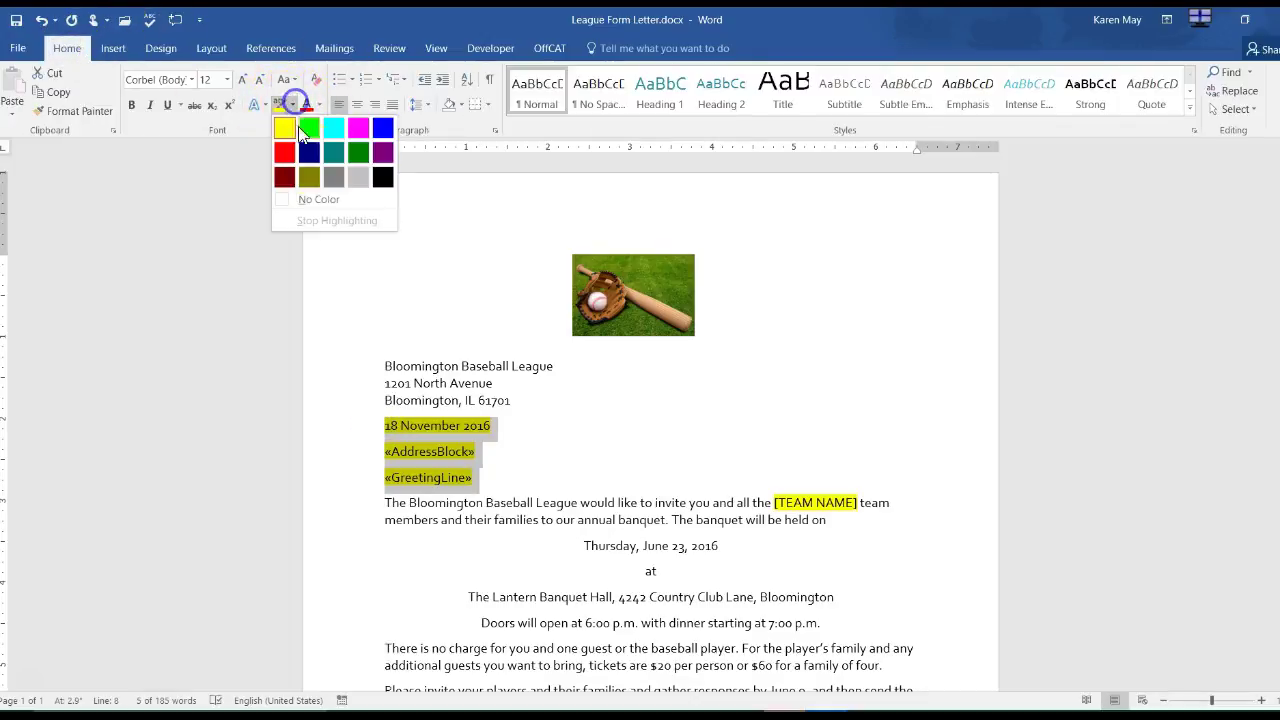
left_click(320, 200)
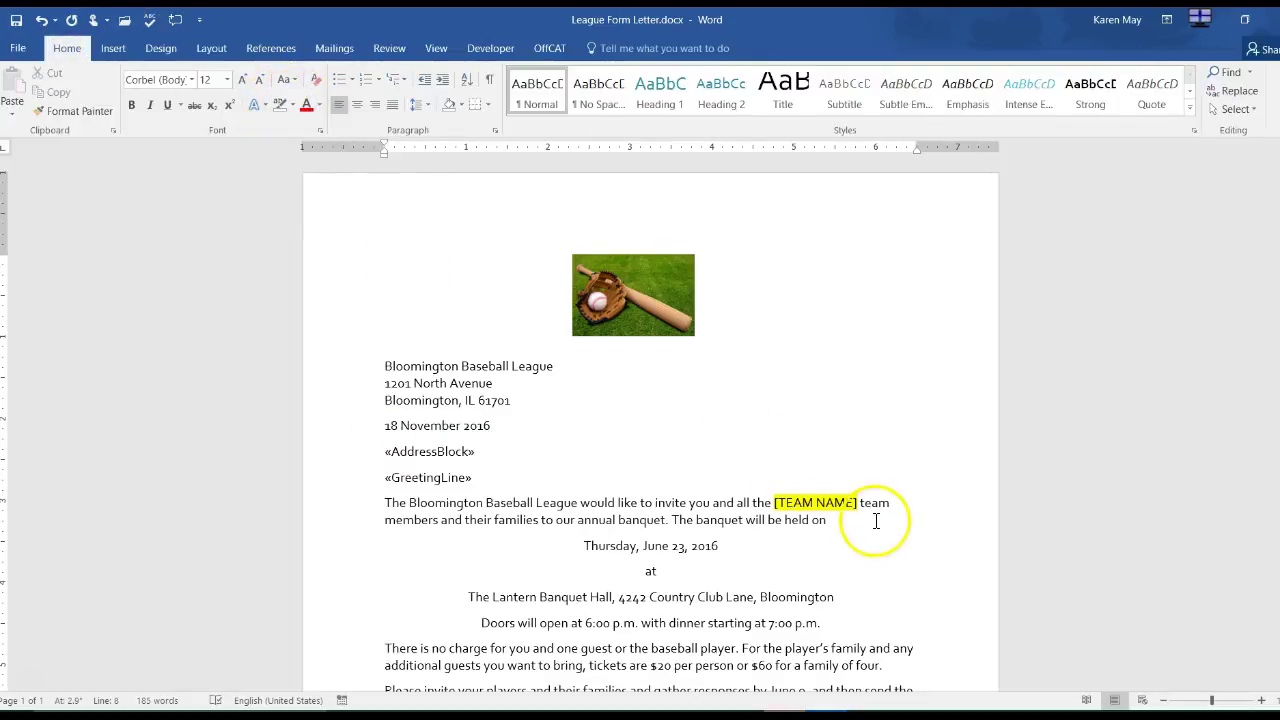
left_click_drag(824, 502, 815, 502)
Replace the [TEAM NAME] placeholder with the TeamName merge field before the word team
left_click(775, 502)
left_click_drag(817, 510, 857, 509)
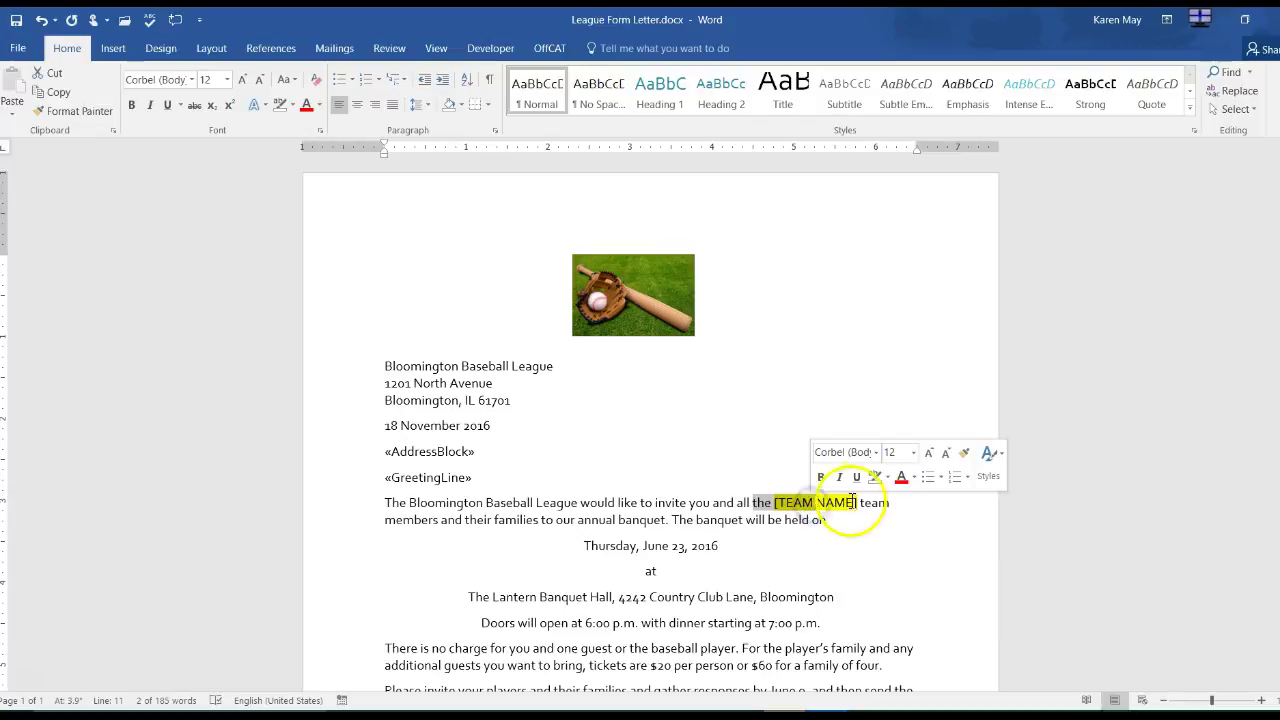
left_click(860, 505)
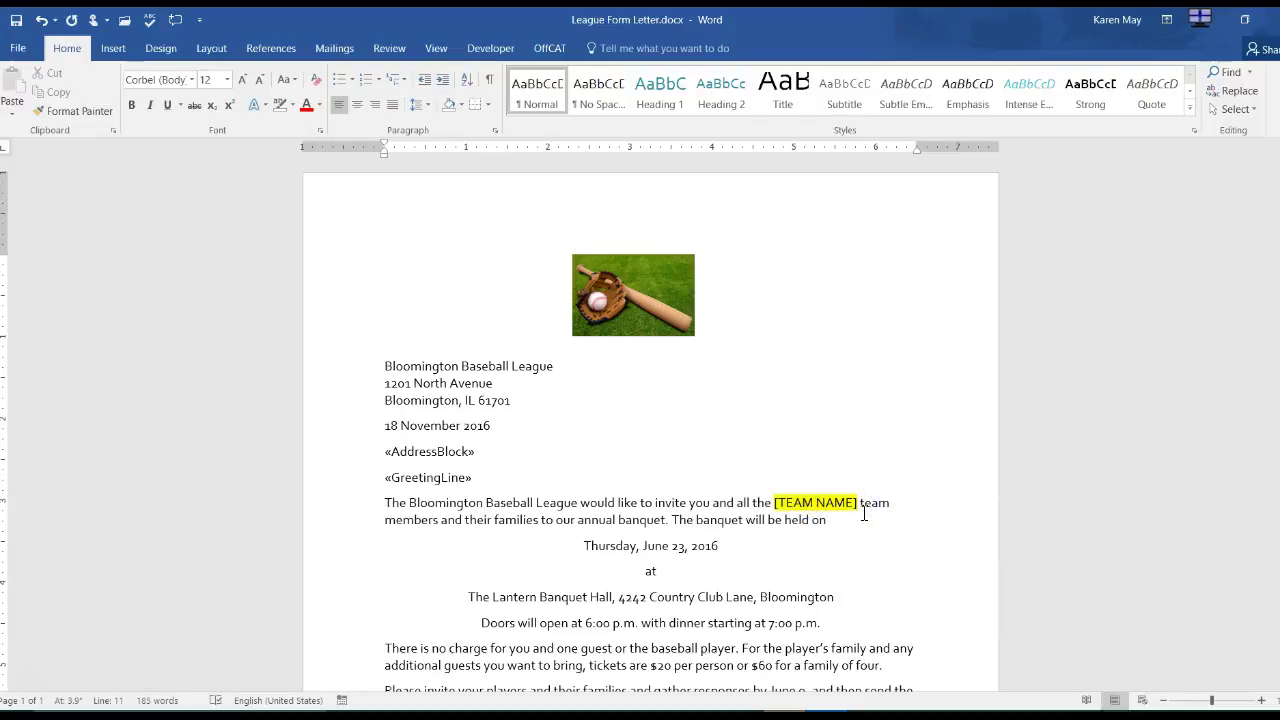
key("BackSpace")
key("BackSpace")
key("BackSpace")
key("BackSpace")
key("BackSpace")
key("BackSpace")
key("BackSpace")
key("BackSpace")
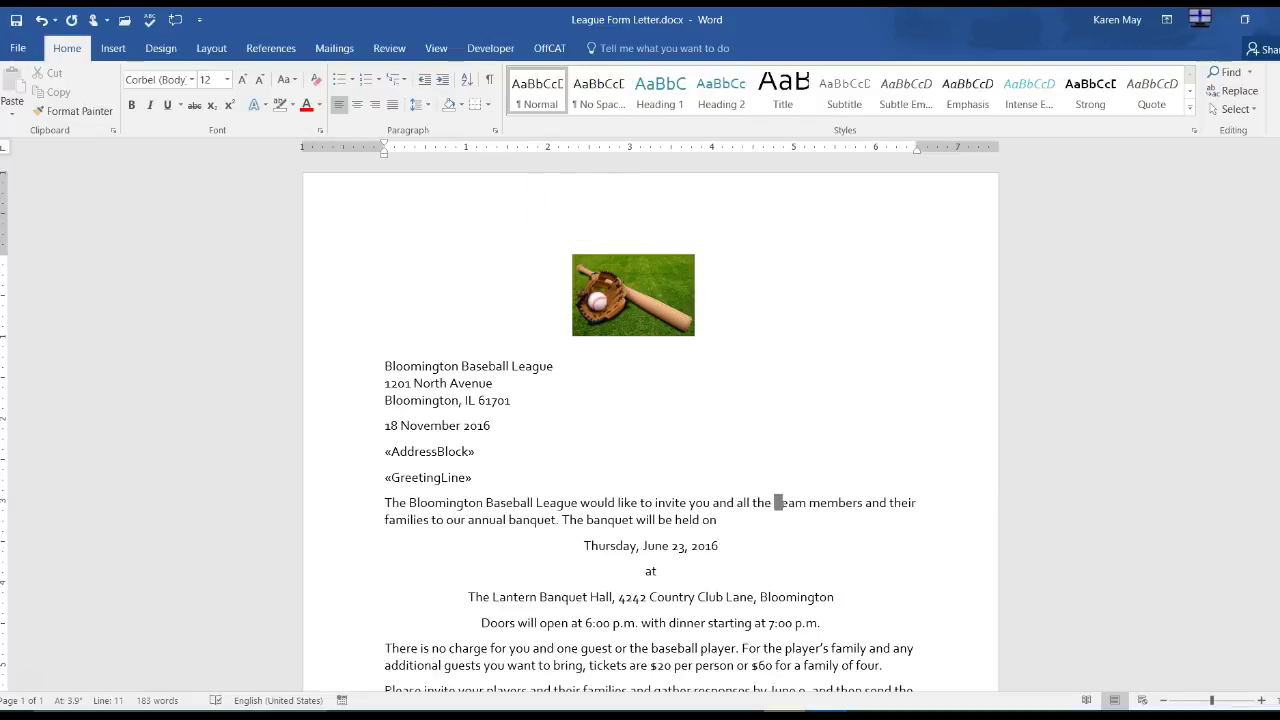
left_click(334, 48)
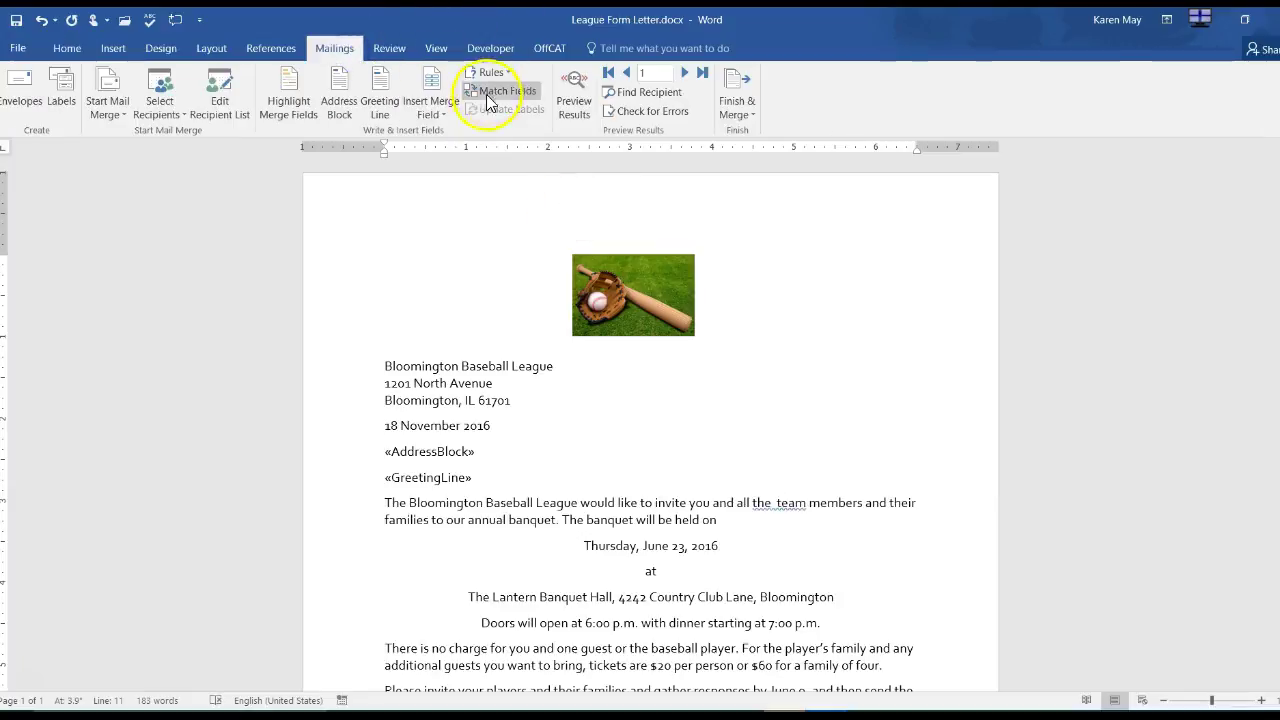
left_click(440, 112)
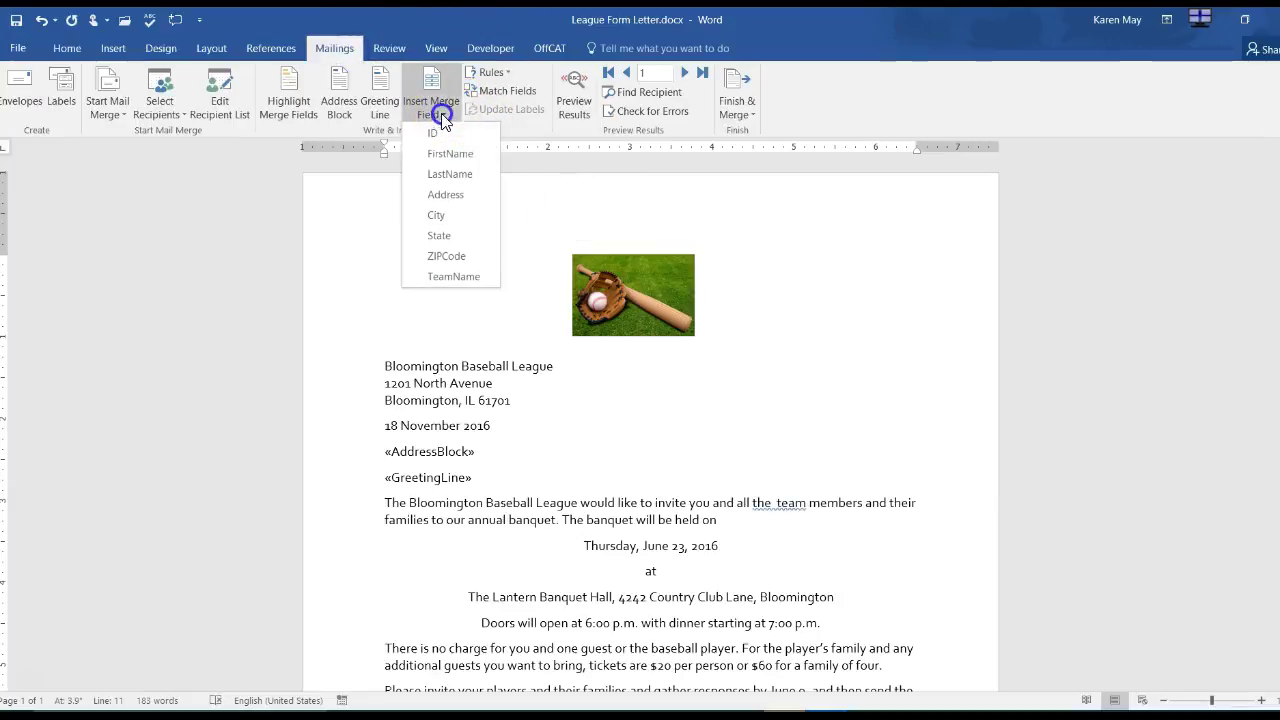
left_click(462, 277)
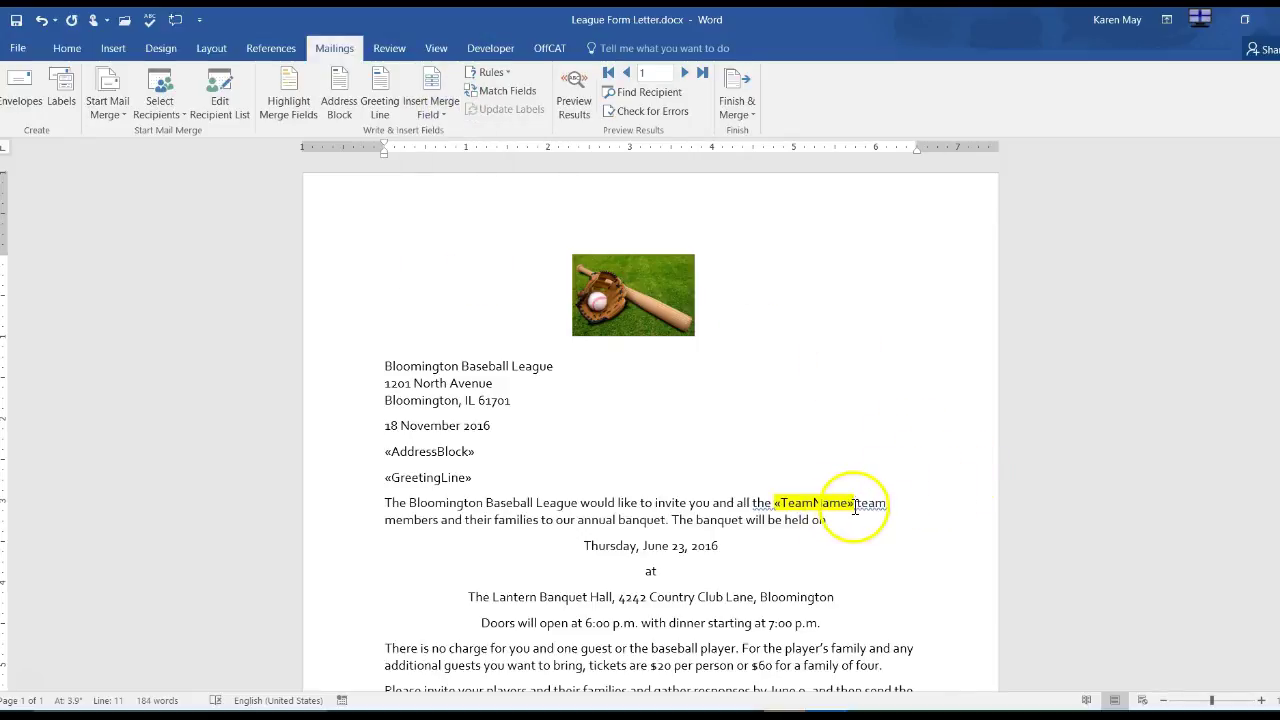
Remove the yellow highlight from the «TeamName» field
left_click_drag(857, 507, 829, 510)
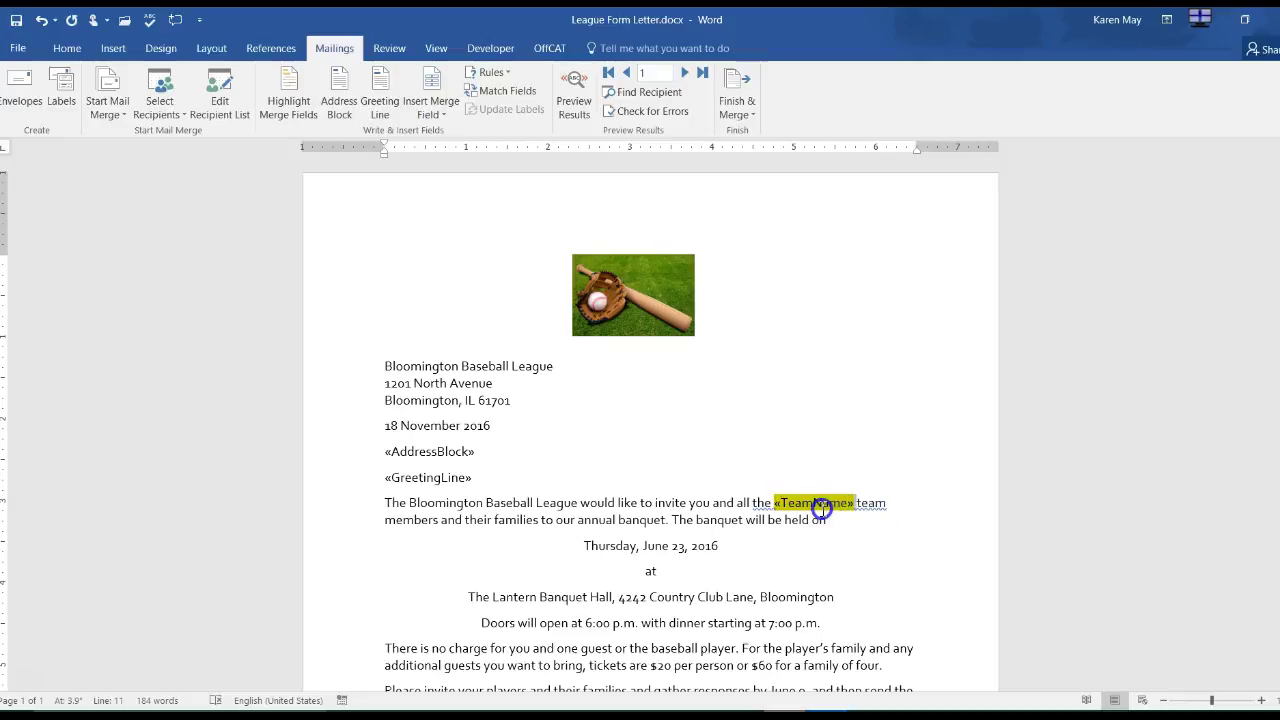
left_click(68, 50)
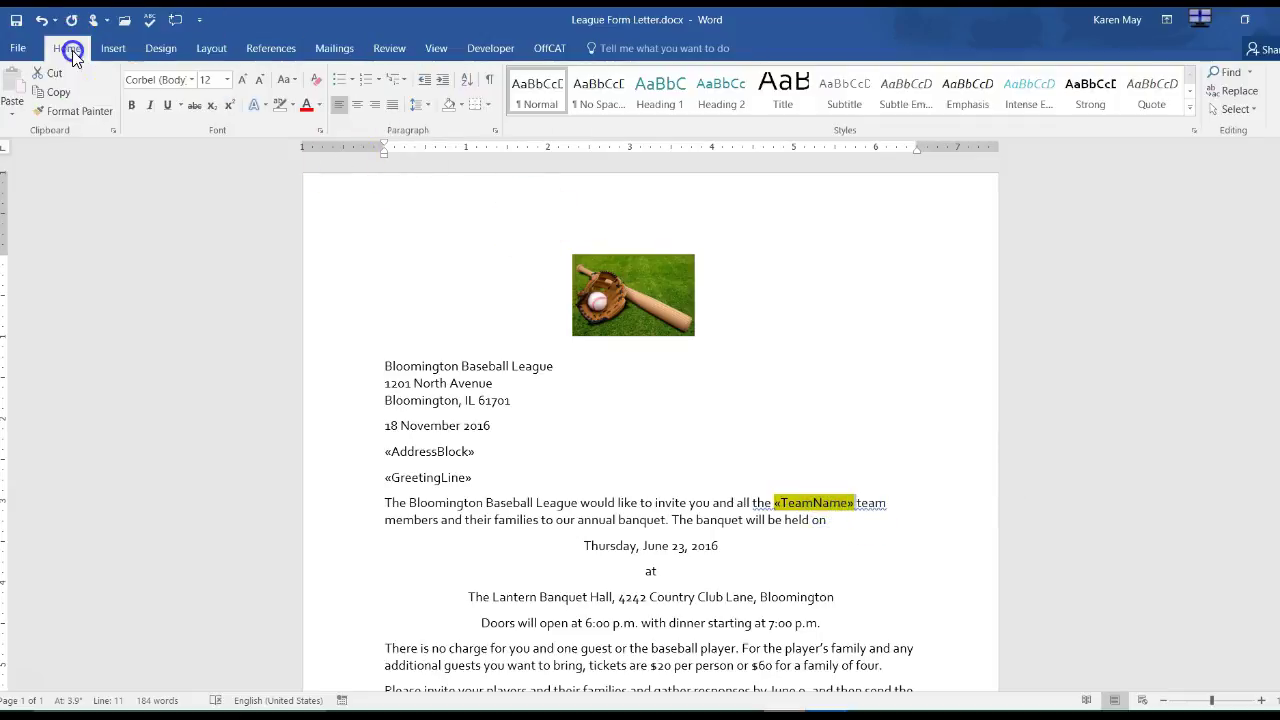
left_click(278, 105)
left_click(937, 504)
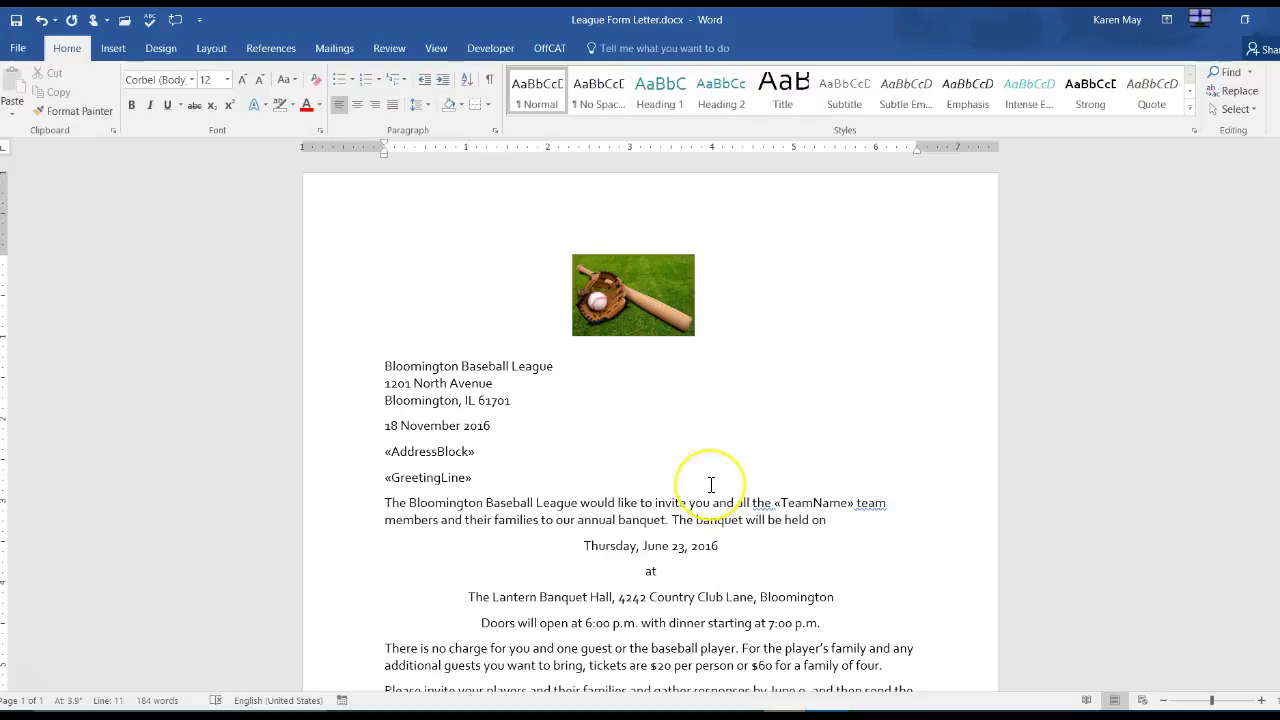
Save the form letter and preview the first coach's merged data, showing Red Sox
left_click(16, 21)
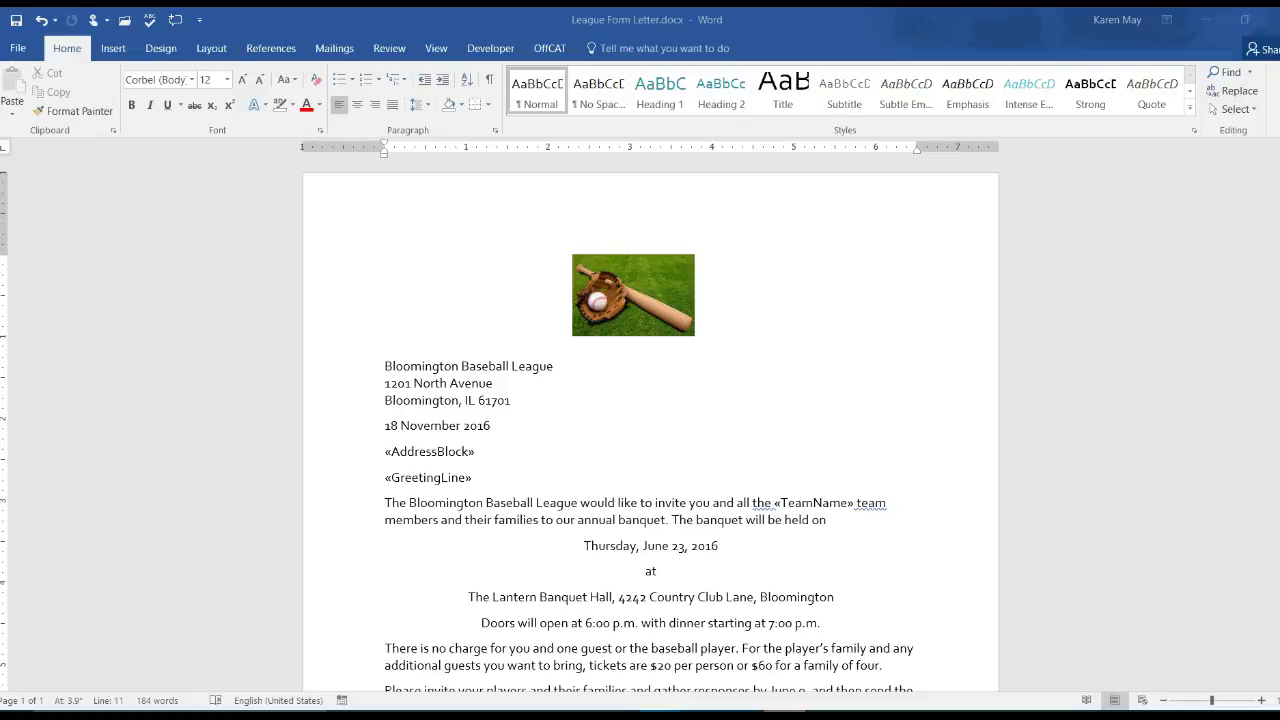
left_click(334, 48)
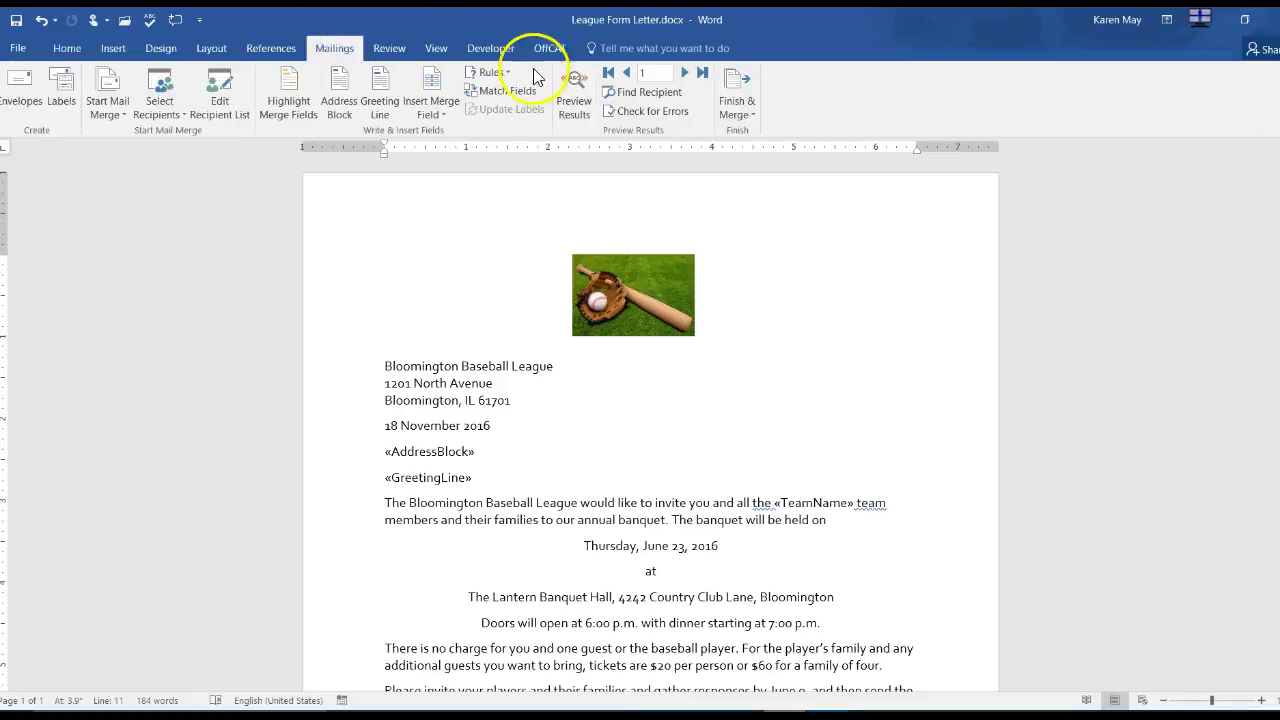
left_click(571, 108)
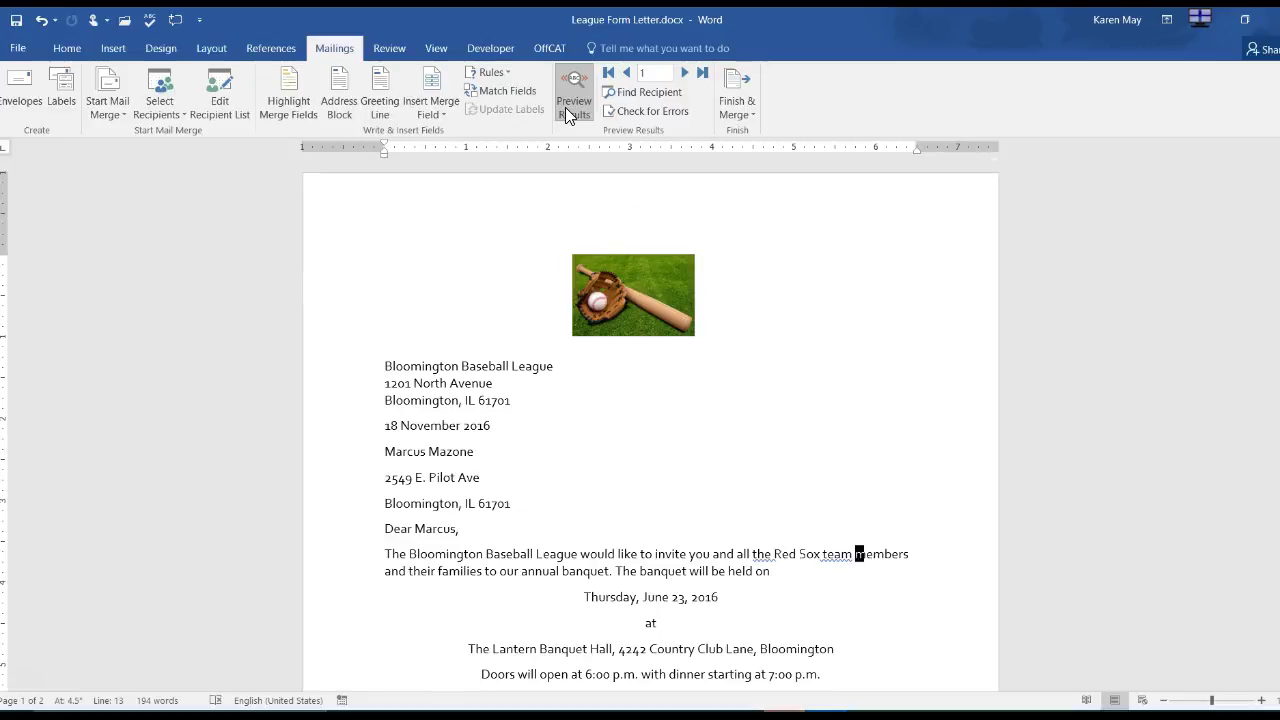
scroll(94, 428, "down", 8)
scroll(122, 485, "up", 5)
scroll(122, 485, "up", 1)
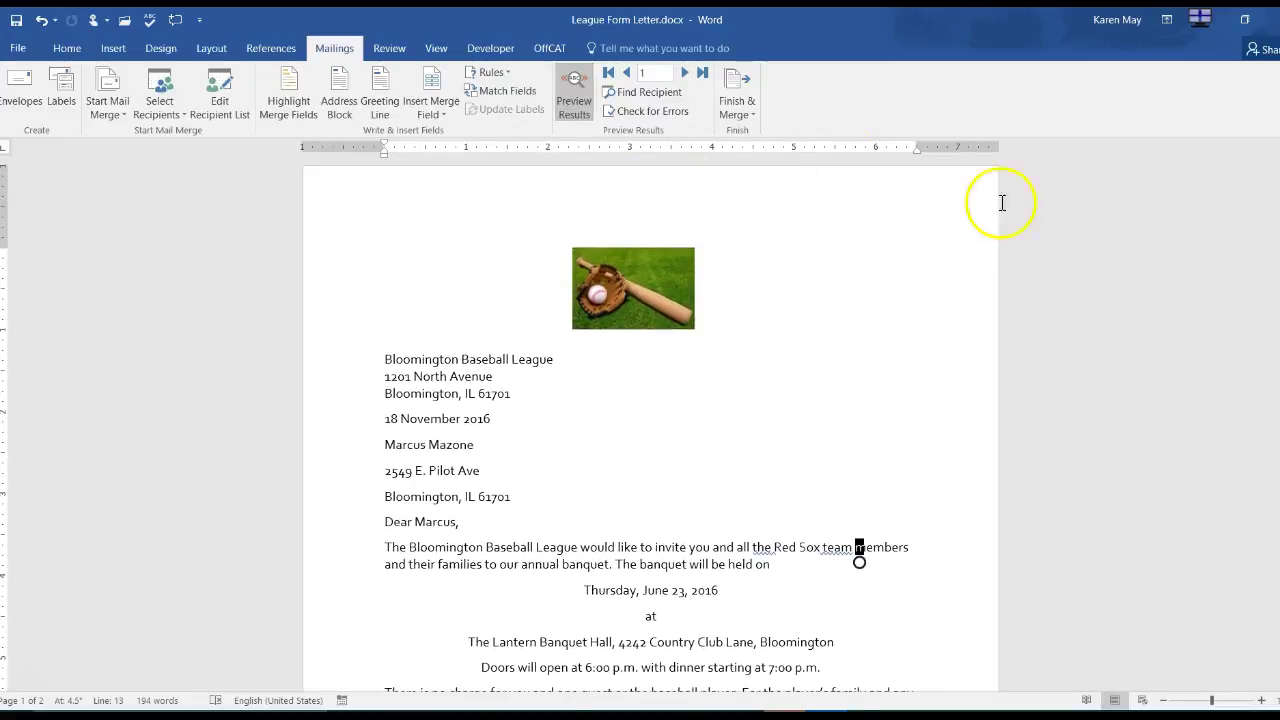
Add a blank line below the league address and set 0 pt spacing after the recipient address lines
left_click(525, 396)
key("Return")
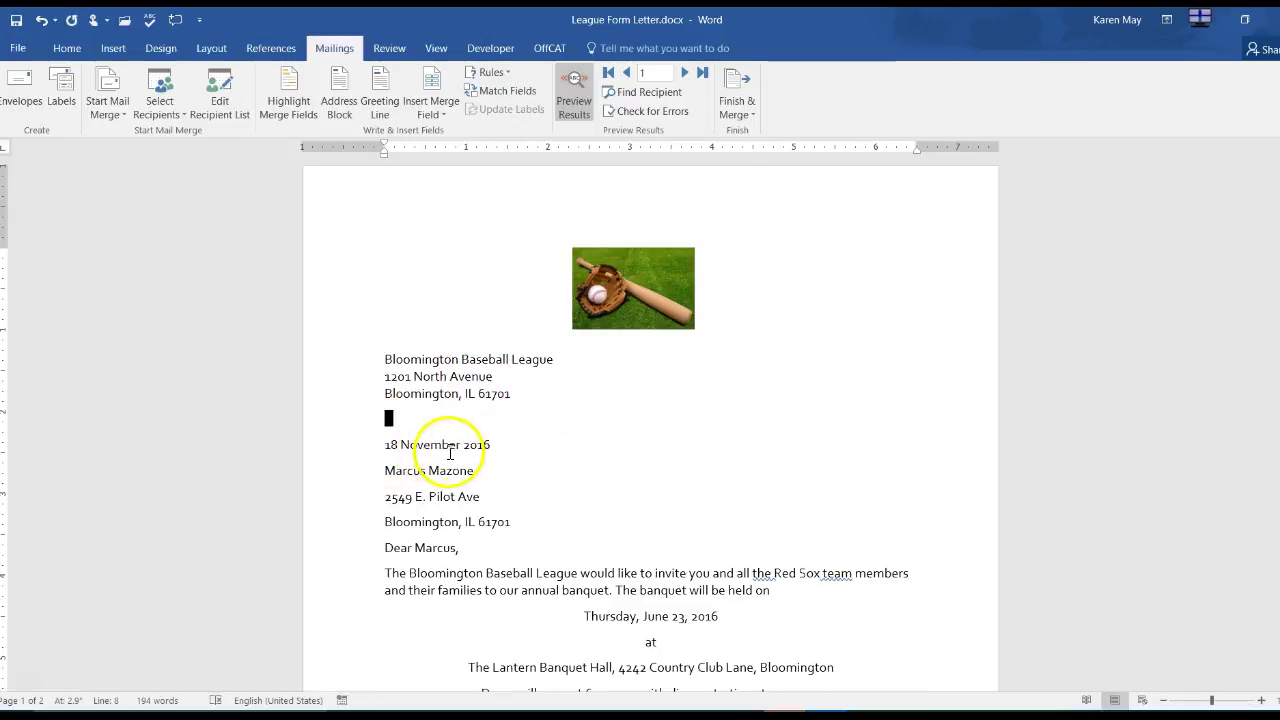
left_click(388, 472)
key("shift+Down")
key("shift+Down")
key("shift+Down")
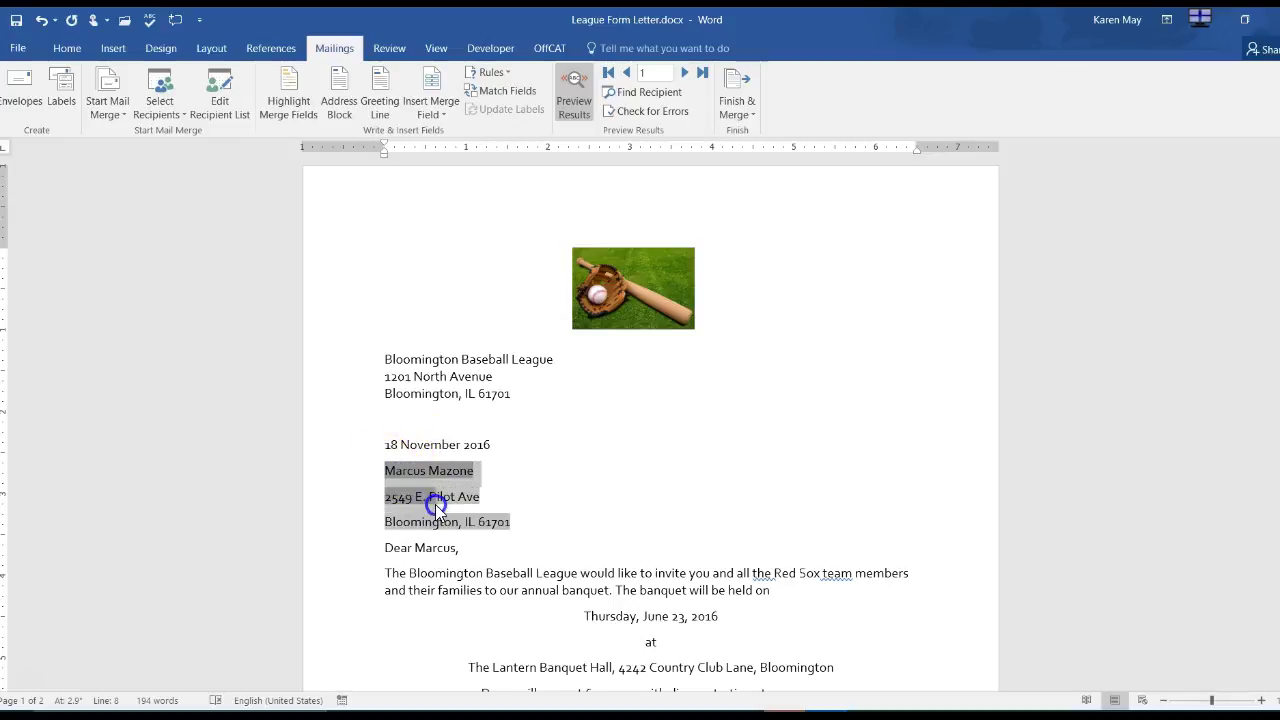
left_click_drag(523, 523, 413, 487)
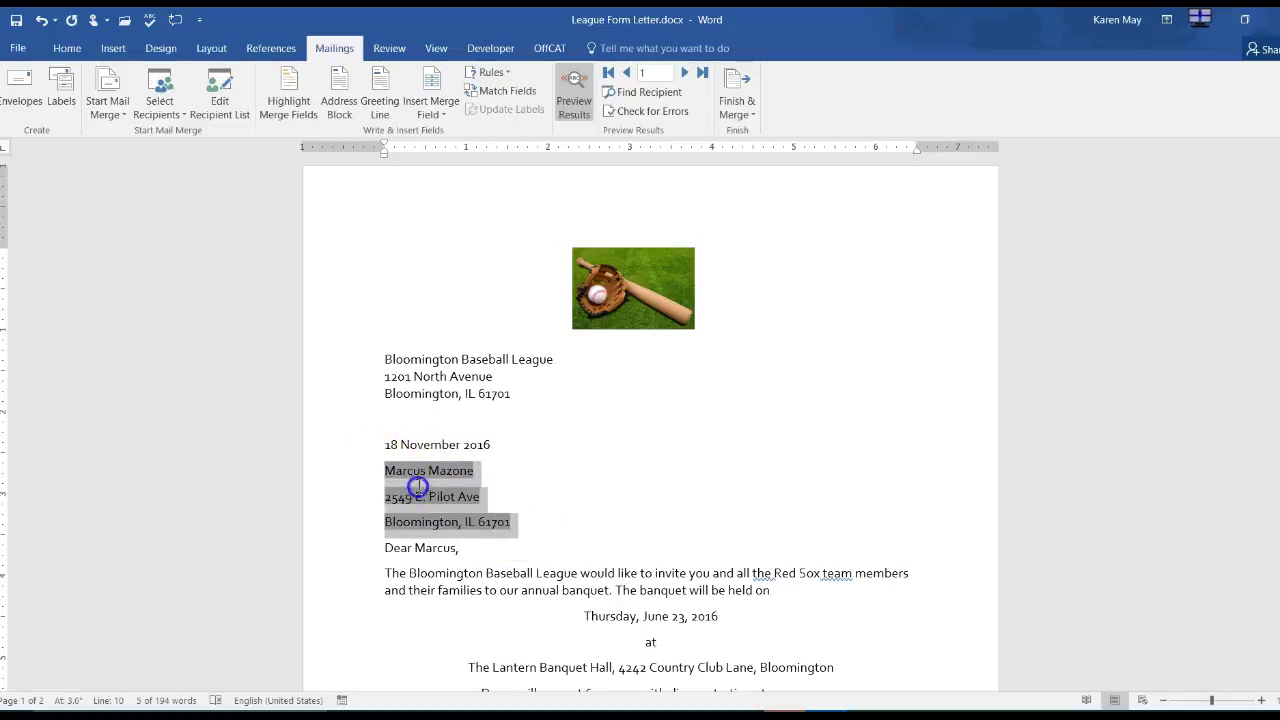
left_click(67, 48)
left_click(495, 130)
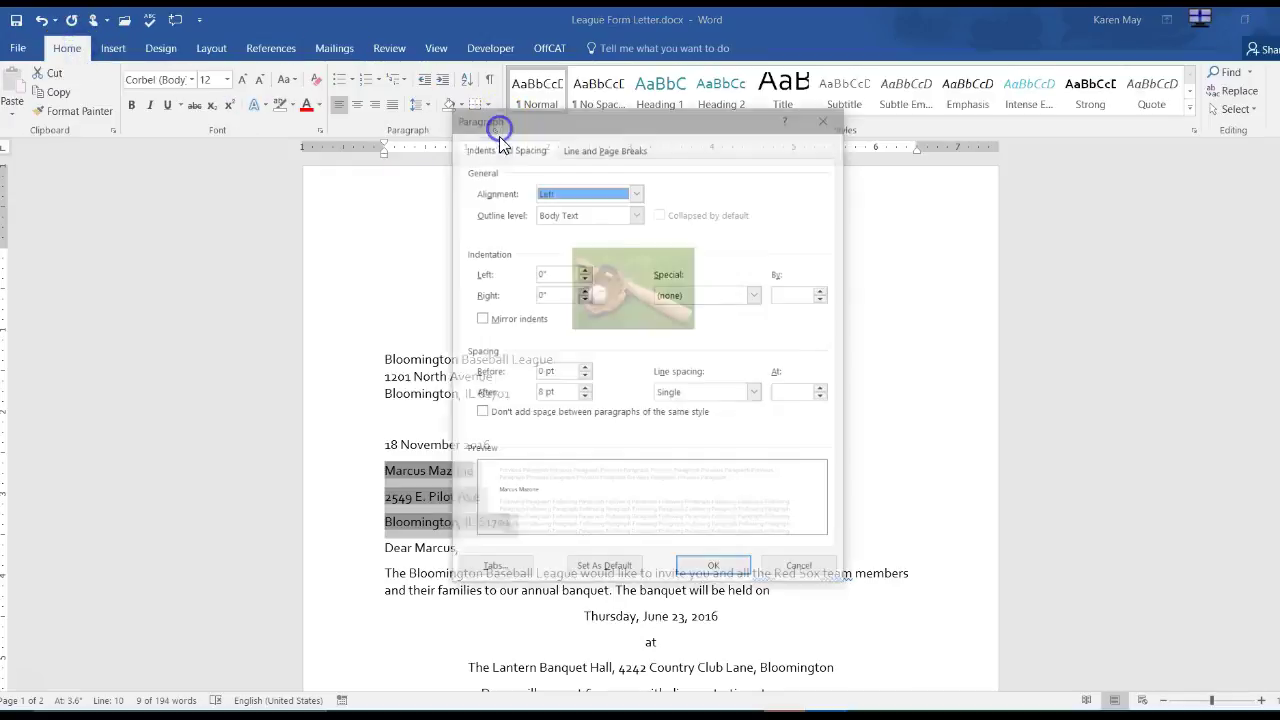
left_click(541, 393)
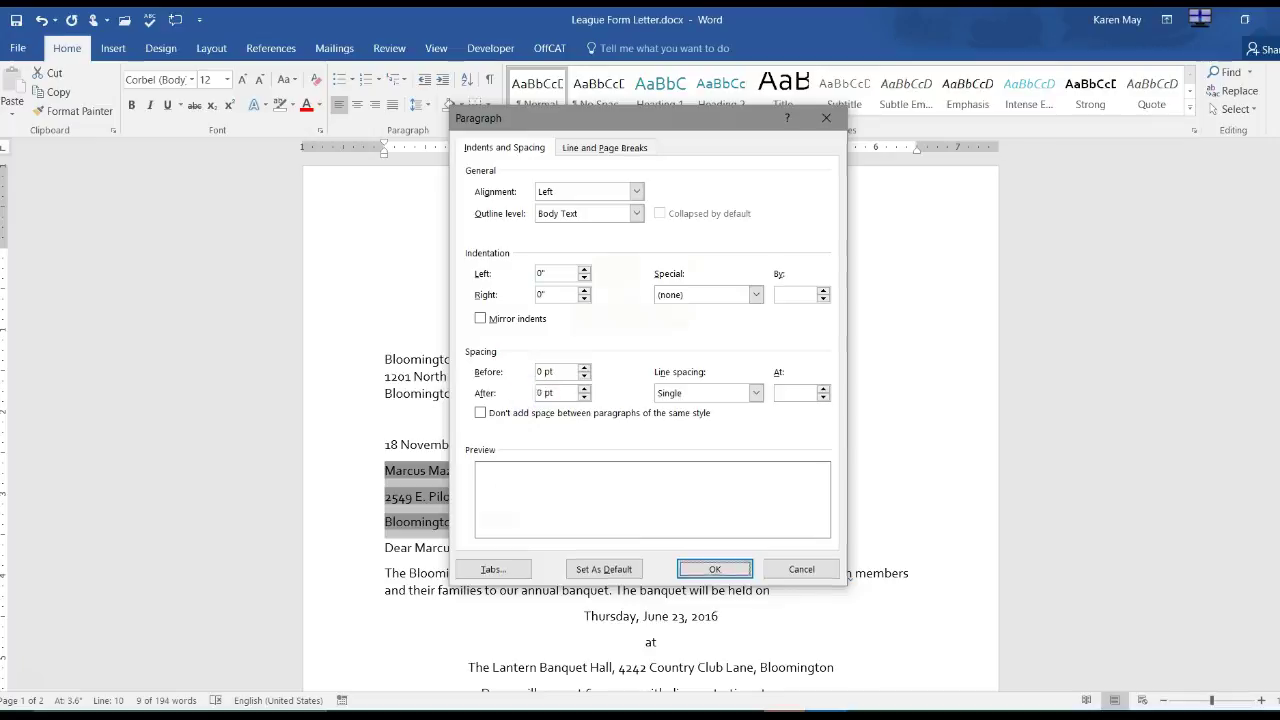
type("0")
key("Return")
left_click(517, 448)
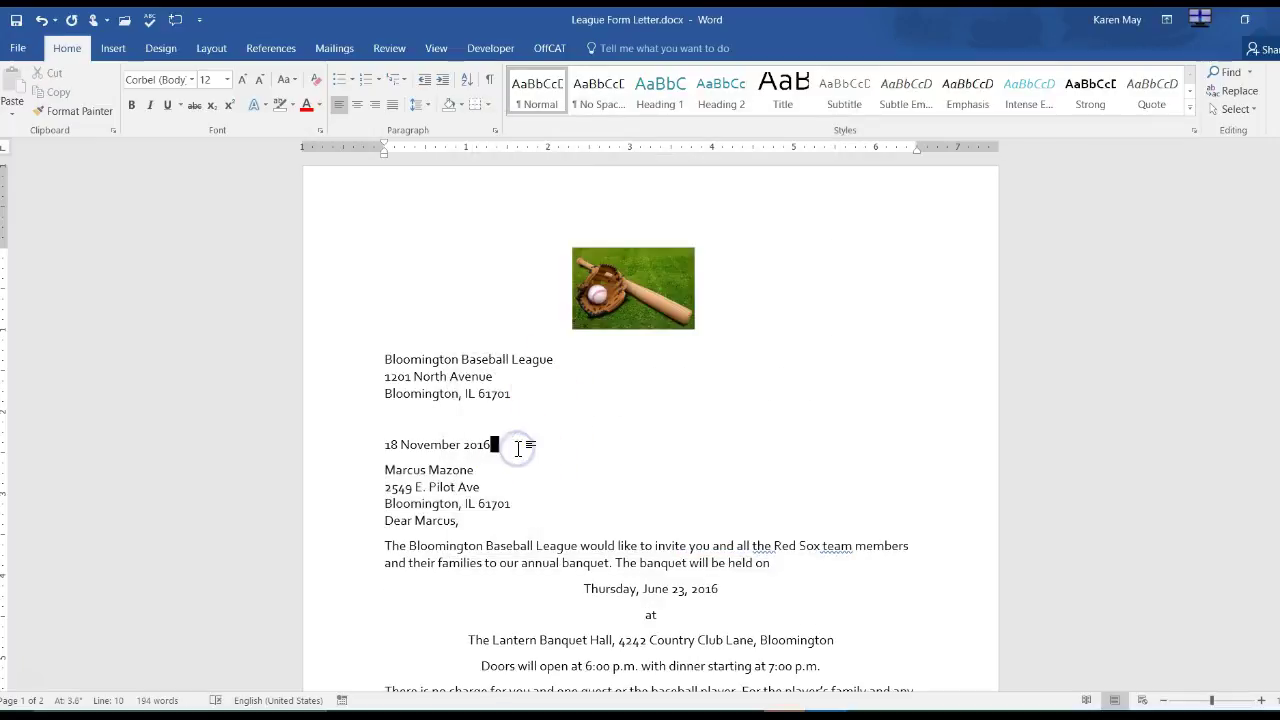
Add blank lines after the date and before the greeting, and delete extra blank lines around the address
key("Return")
key("Return")
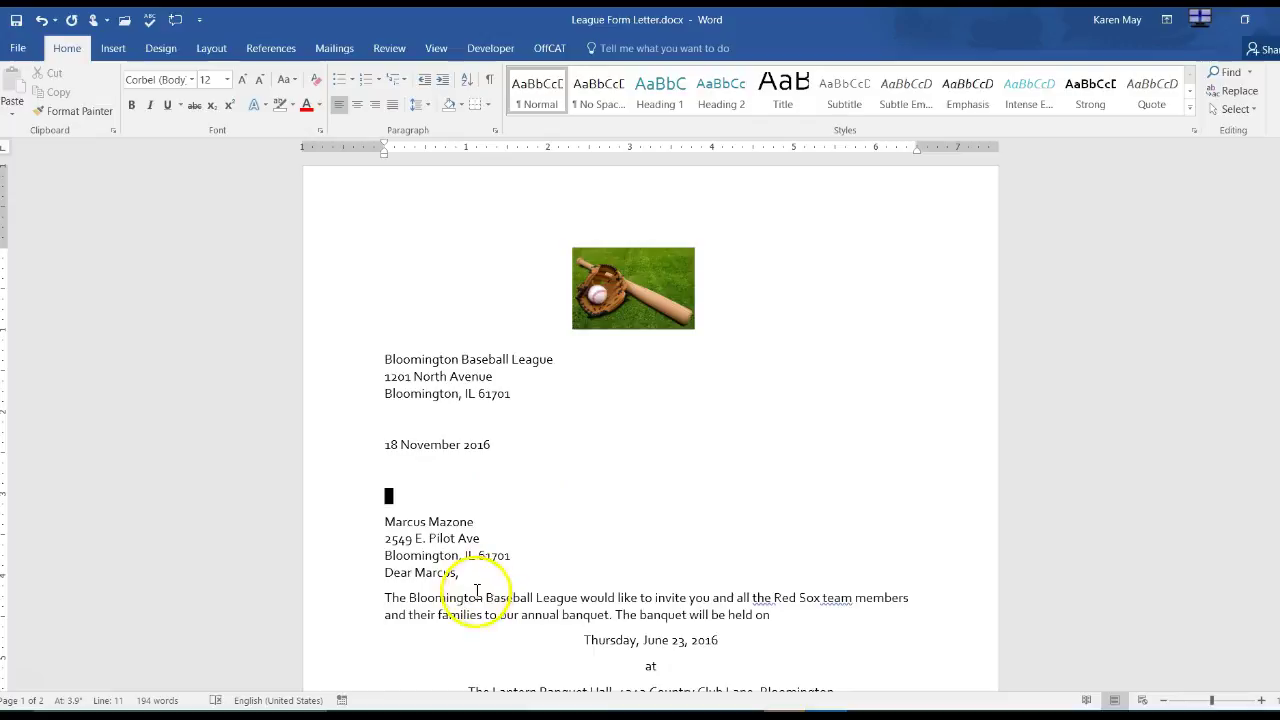
left_click(520, 557)
key("Return")
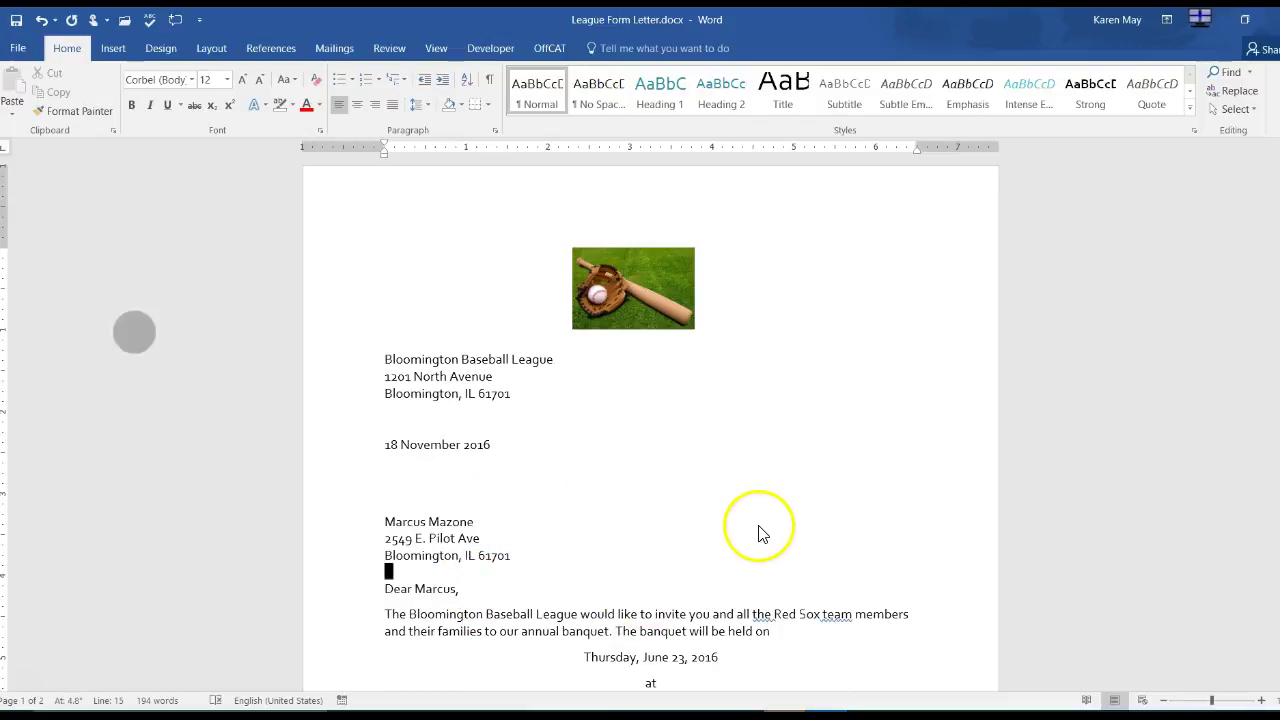
scroll(760, 525, "down", 2)
scroll(606, 506, "down", 10)
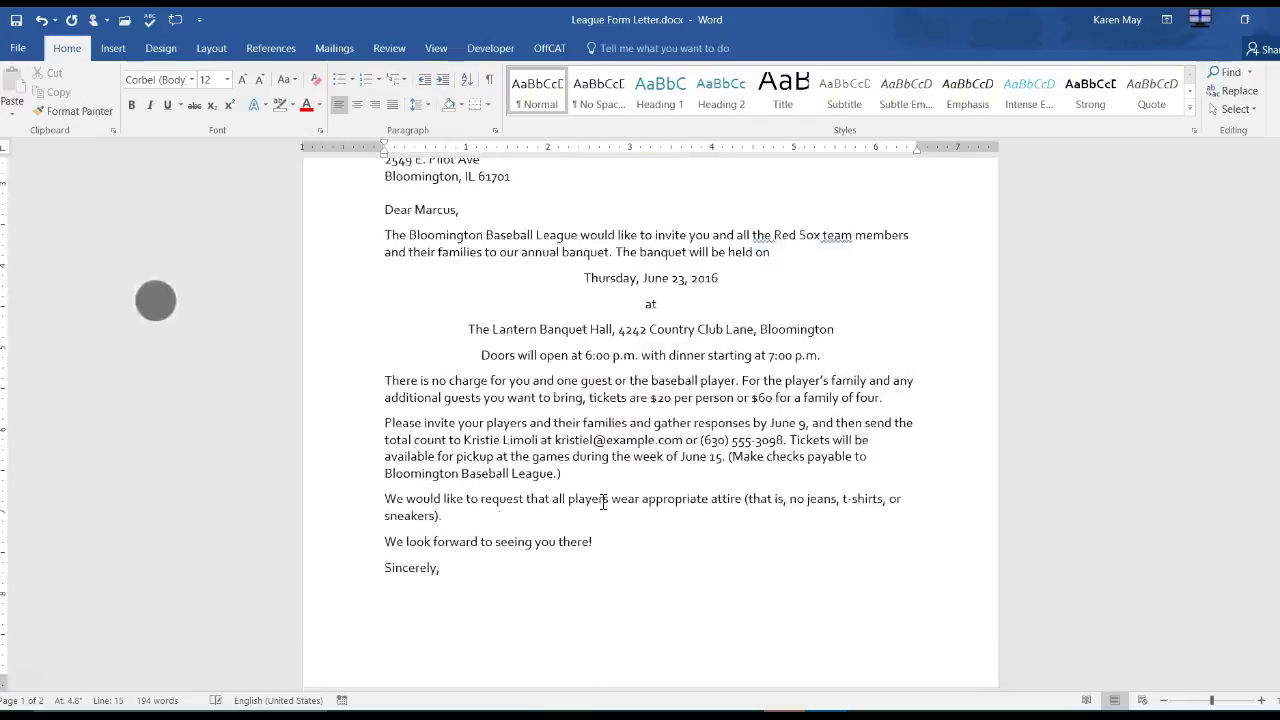
scroll(603, 502, "down", 3)
scroll(604, 502, "up", 12)
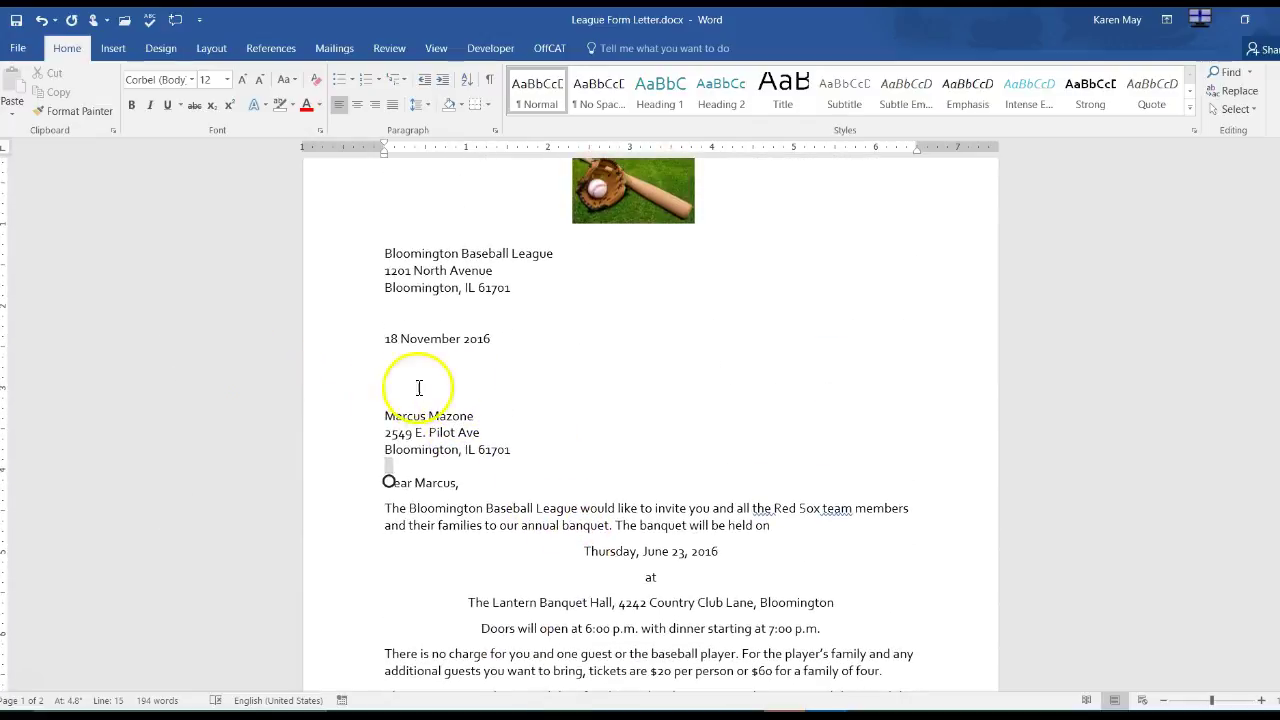
left_click(433, 384)
key("BackSpace")
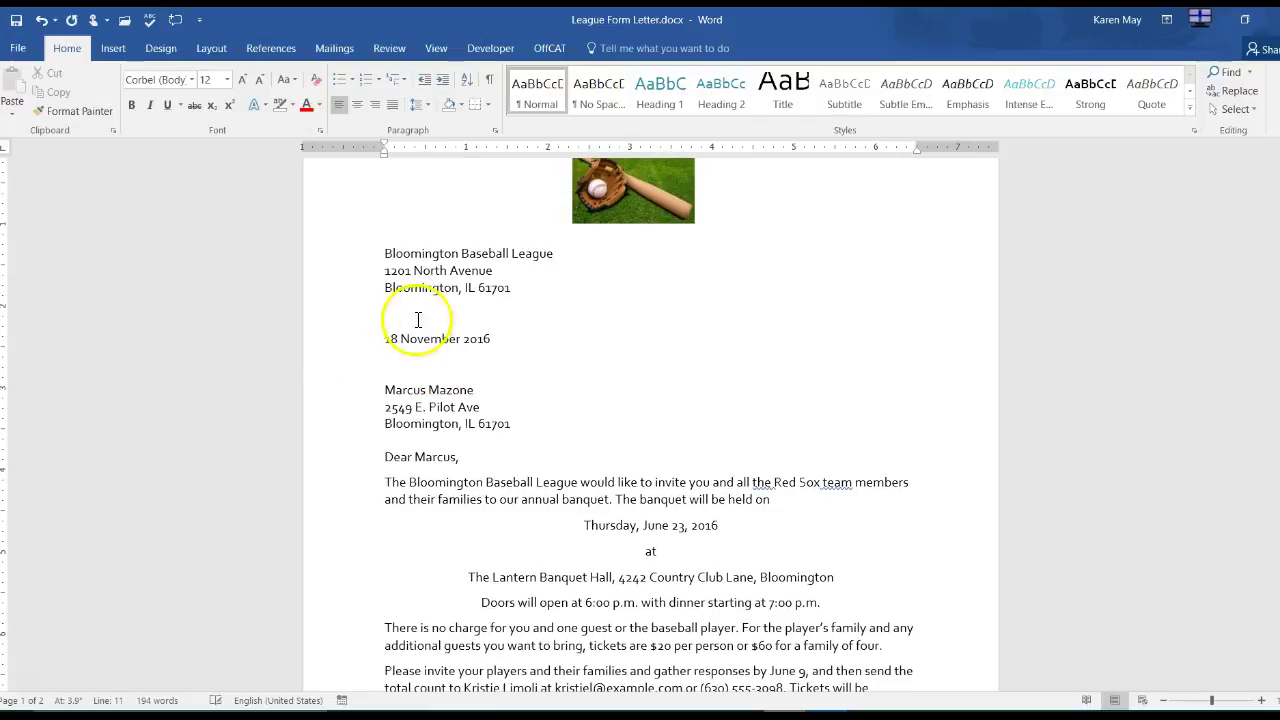
left_click(416, 314)
key("BackSpace")
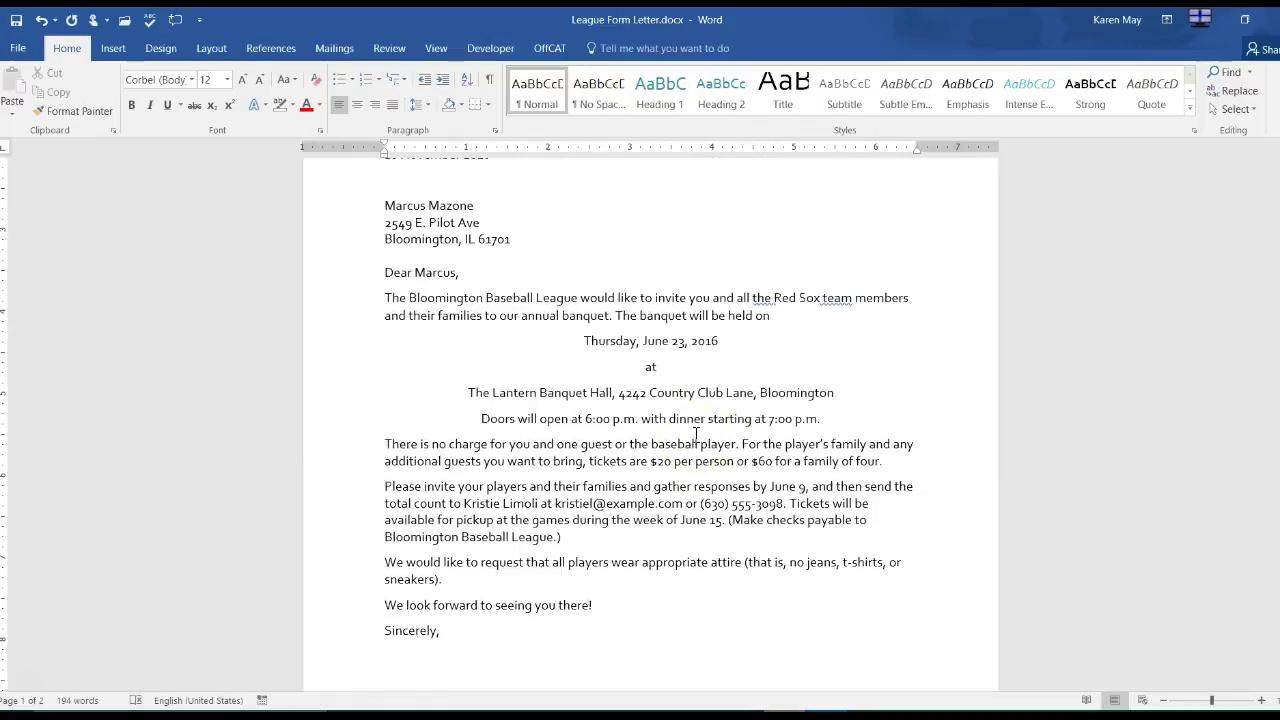
Delete the blank line after the date and remove the empty page 2, leaving one page
left_click(600, 343)
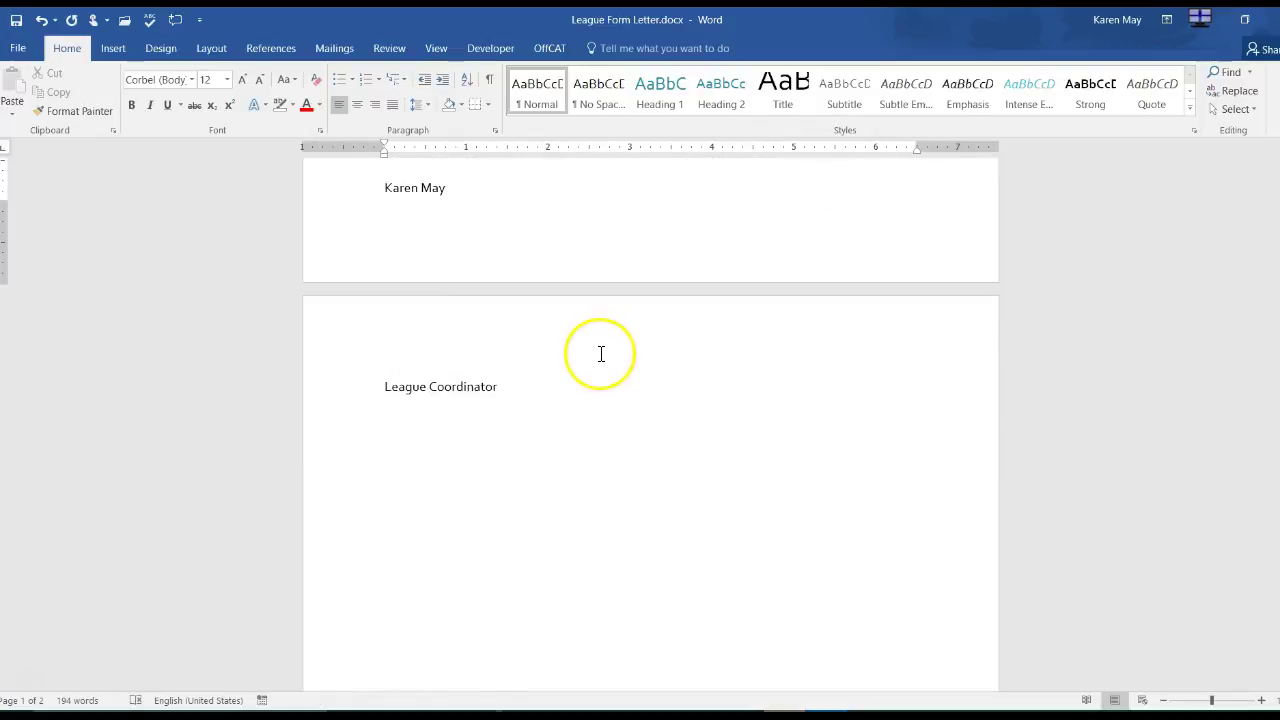
scroll(600, 354, "up", 5)
left_click(557, 386)
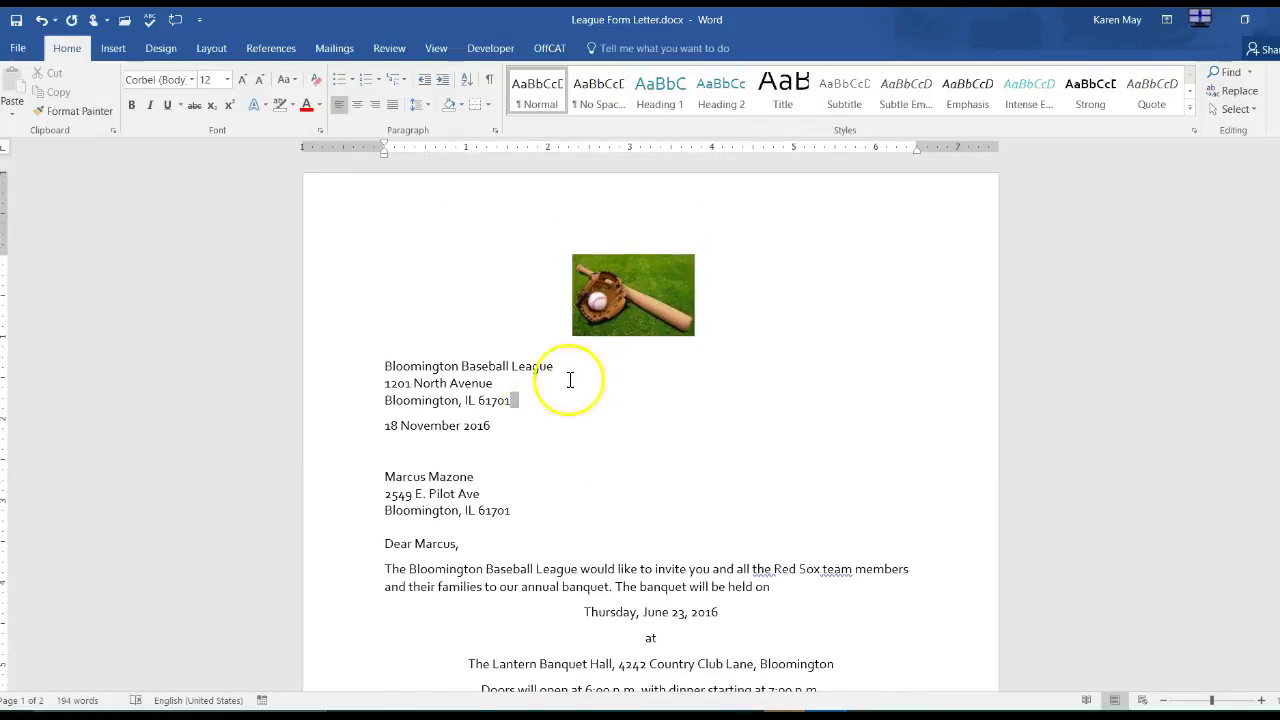
left_click(615, 315)
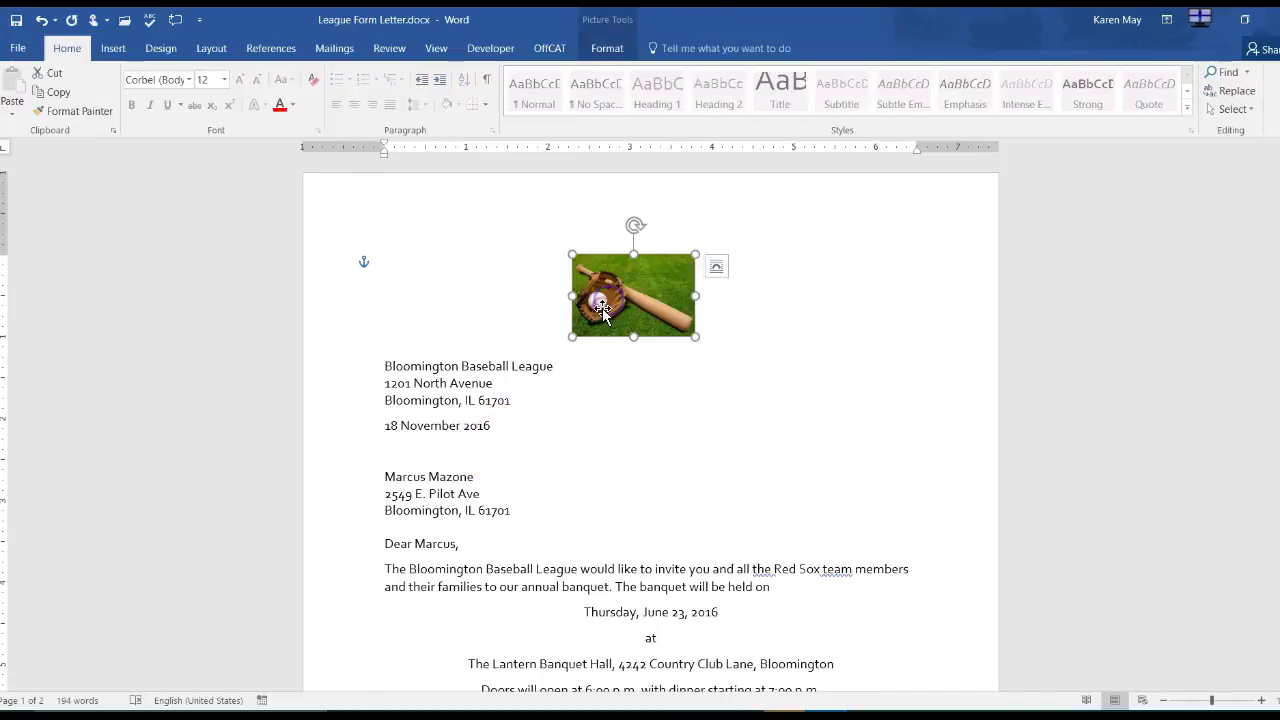
left_click(470, 452)
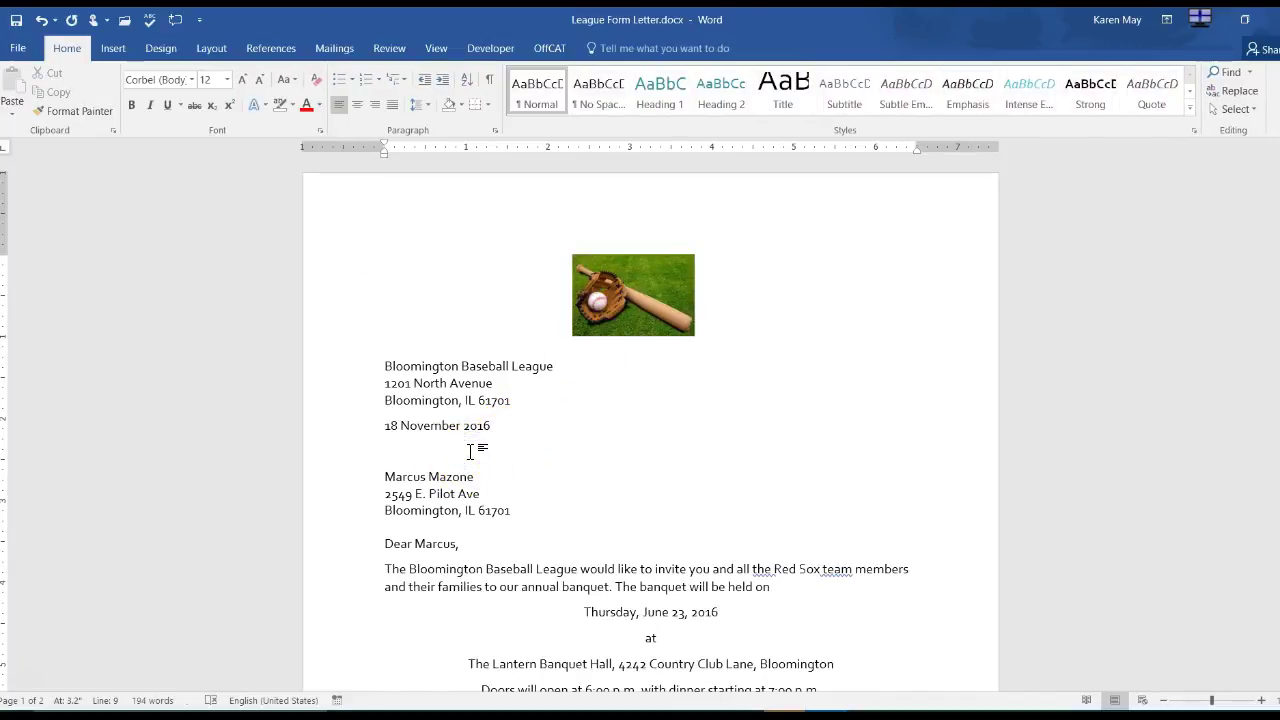
key("BackSpace")
scroll(679, 561, "down", 5)
scroll(678, 562, "down", 10)
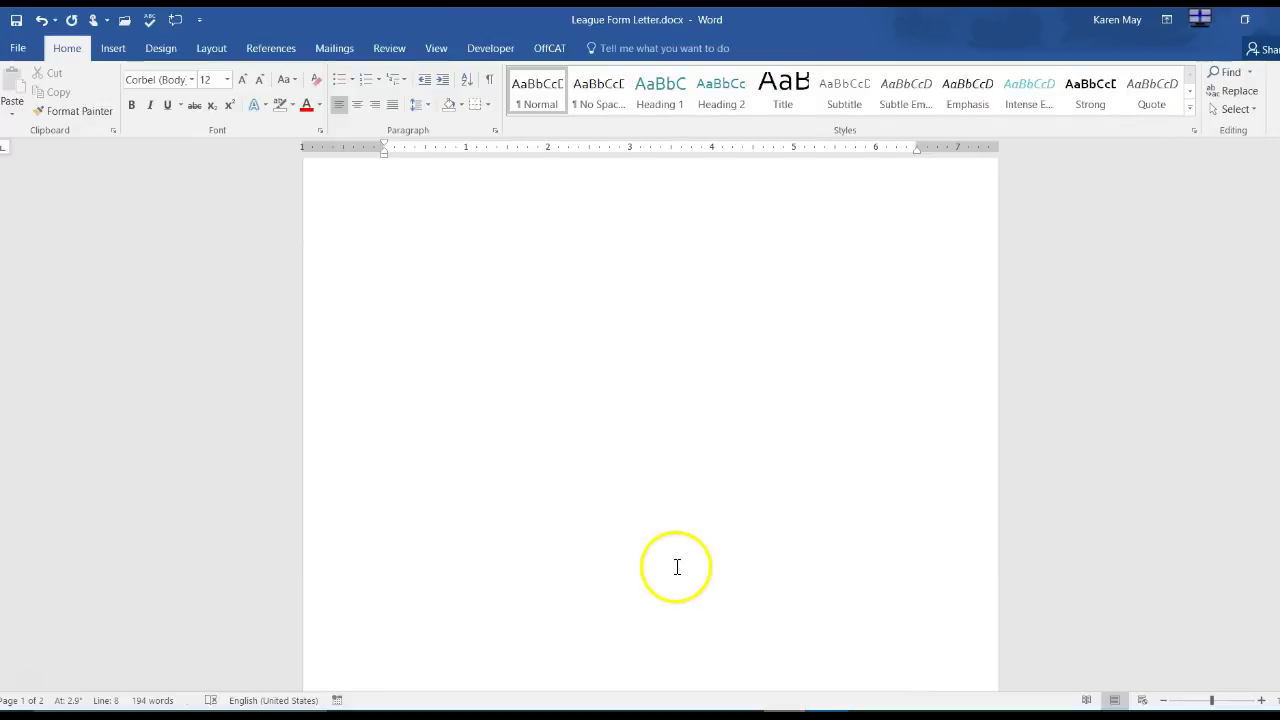
scroll(677, 563, "up", 10)
scroll(628, 643, "down", 5)
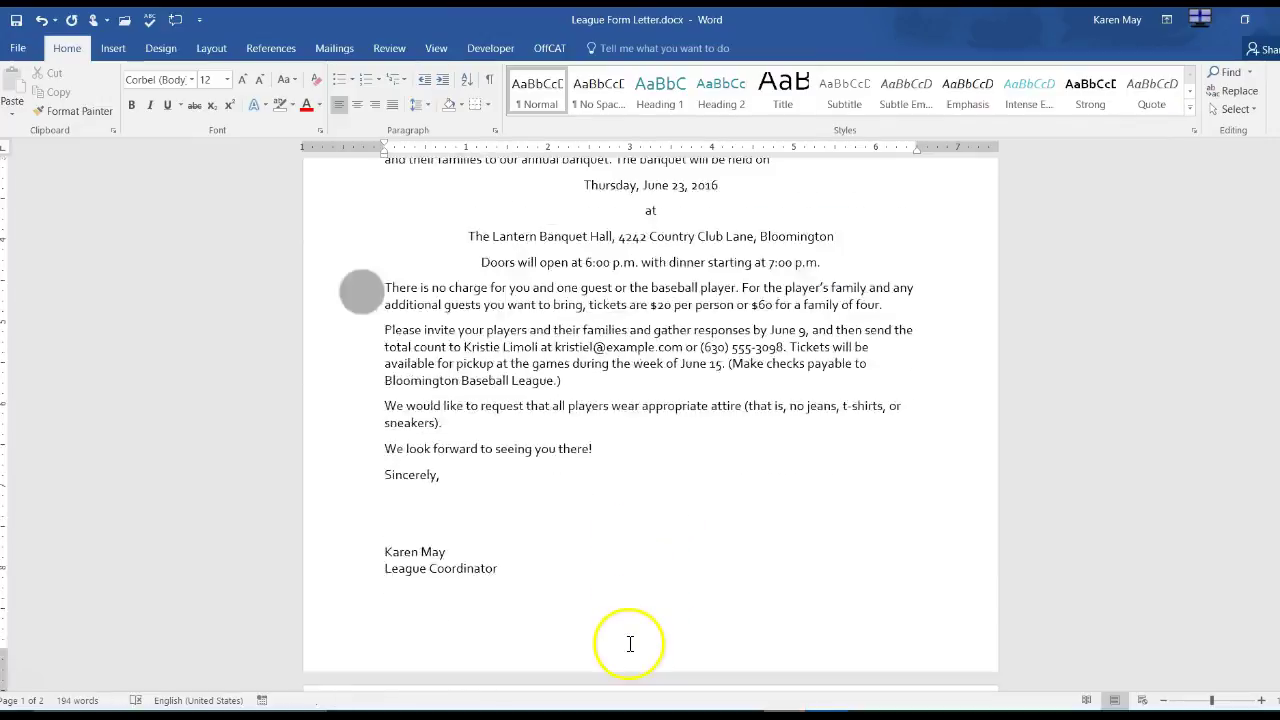
left_click(579, 645)
key("BackSpace")
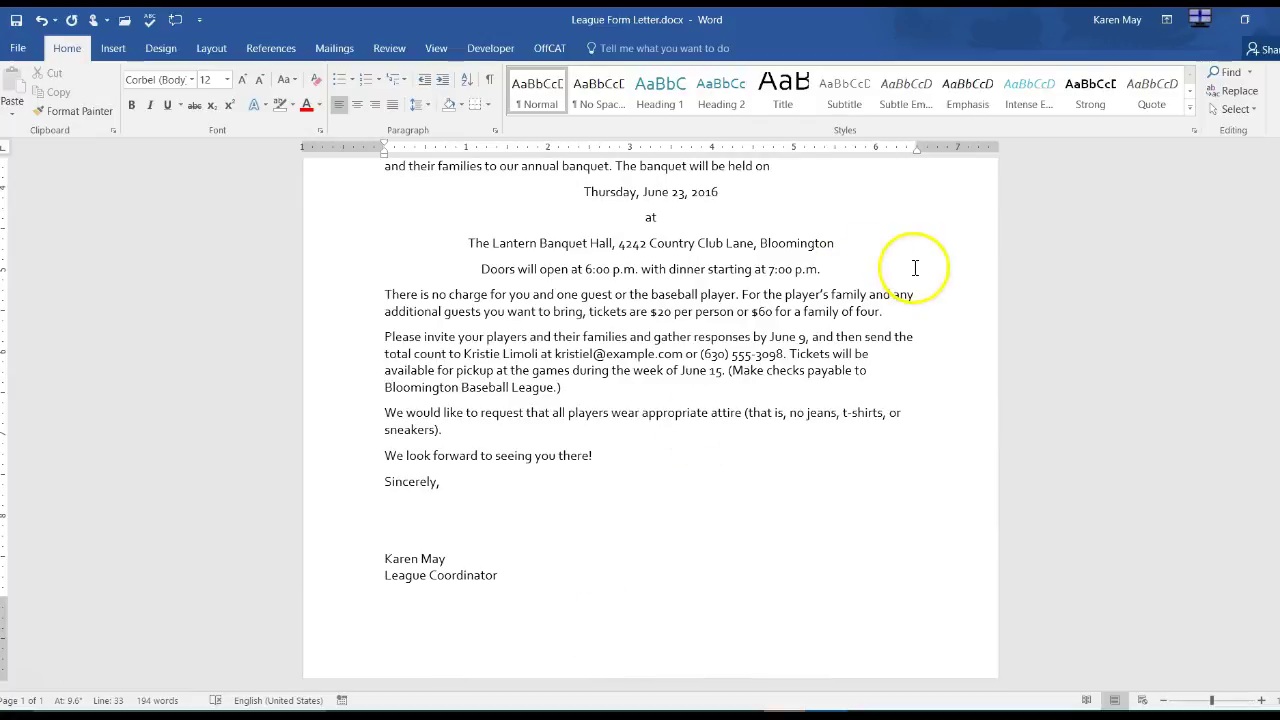
Finish the merge to Edit Individual Documents with All records, producing Letters1
left_click(343, 50)
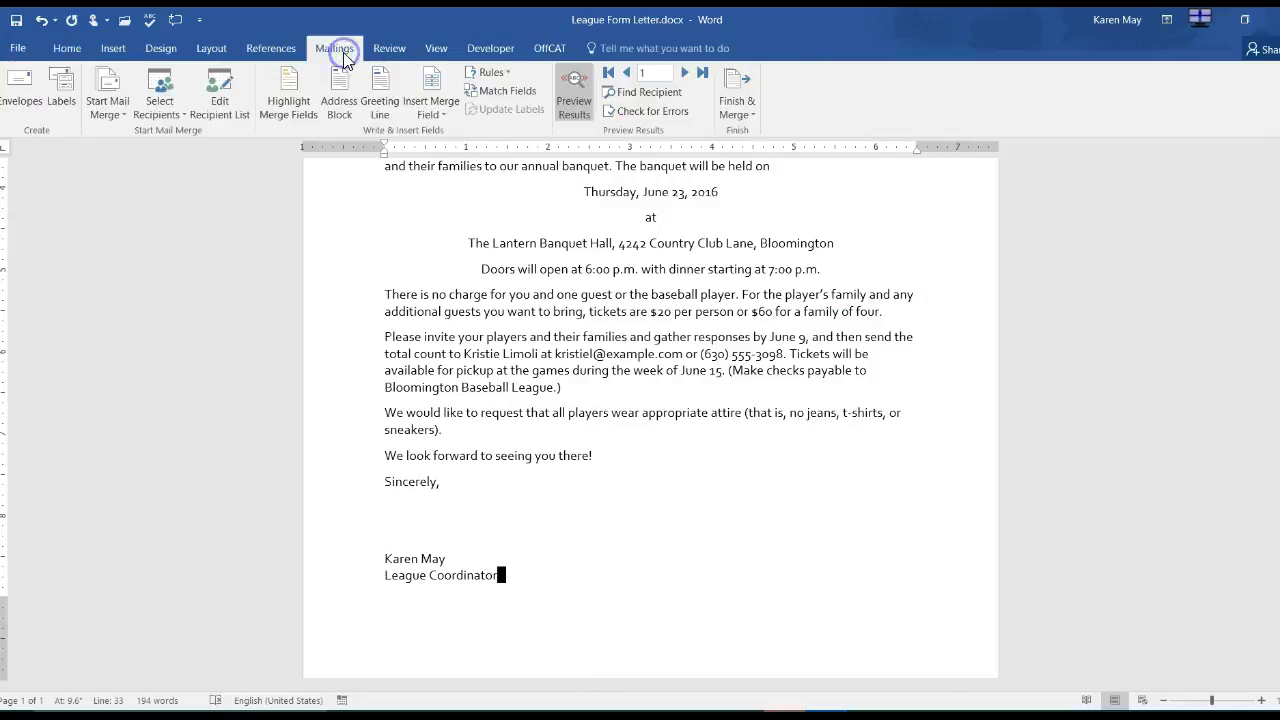
left_click(755, 117)
left_click(758, 132)
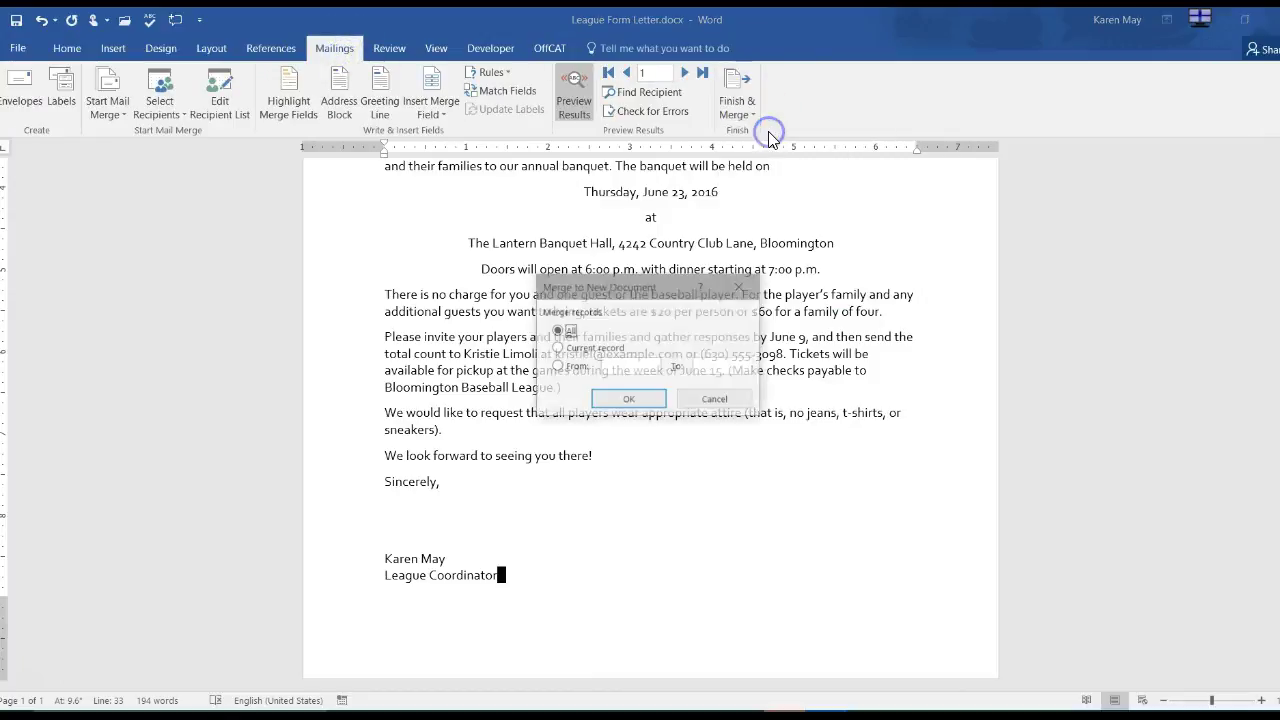
left_click(629, 400)
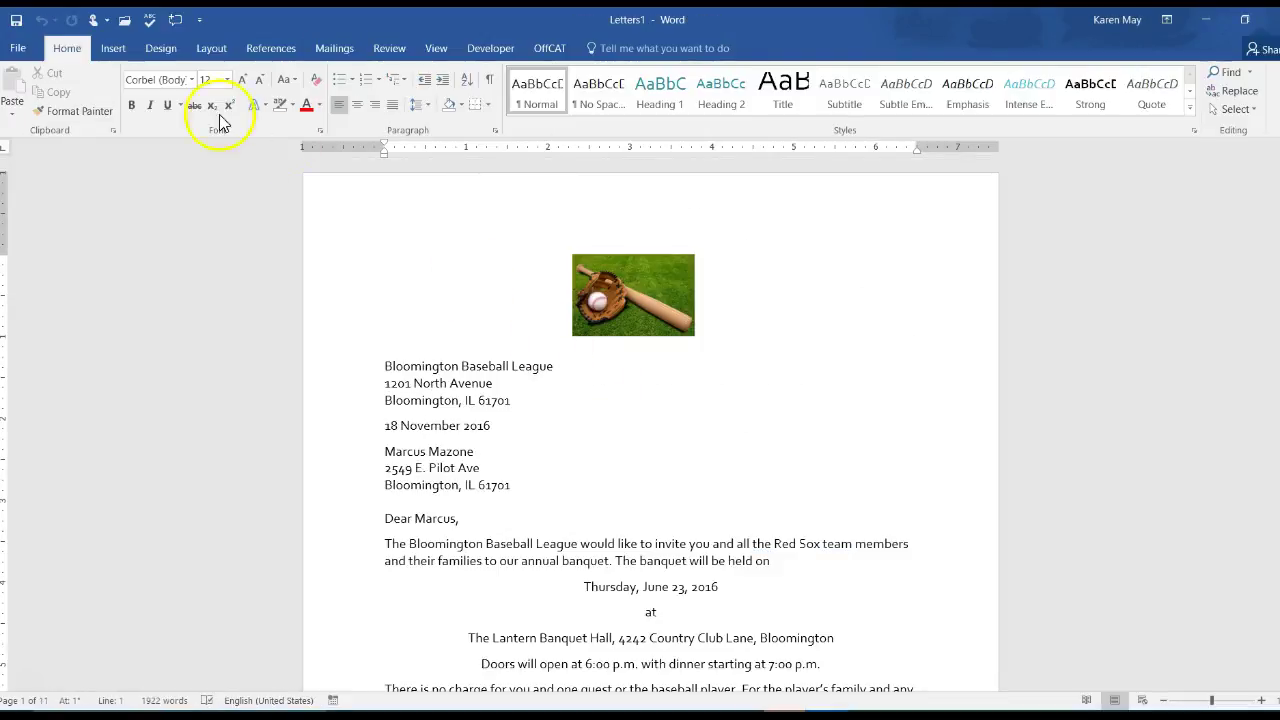
Save the merged document as 'Coach Banquet Letters' in Desktop\AddCases\AddCases
left_click(25, 58)
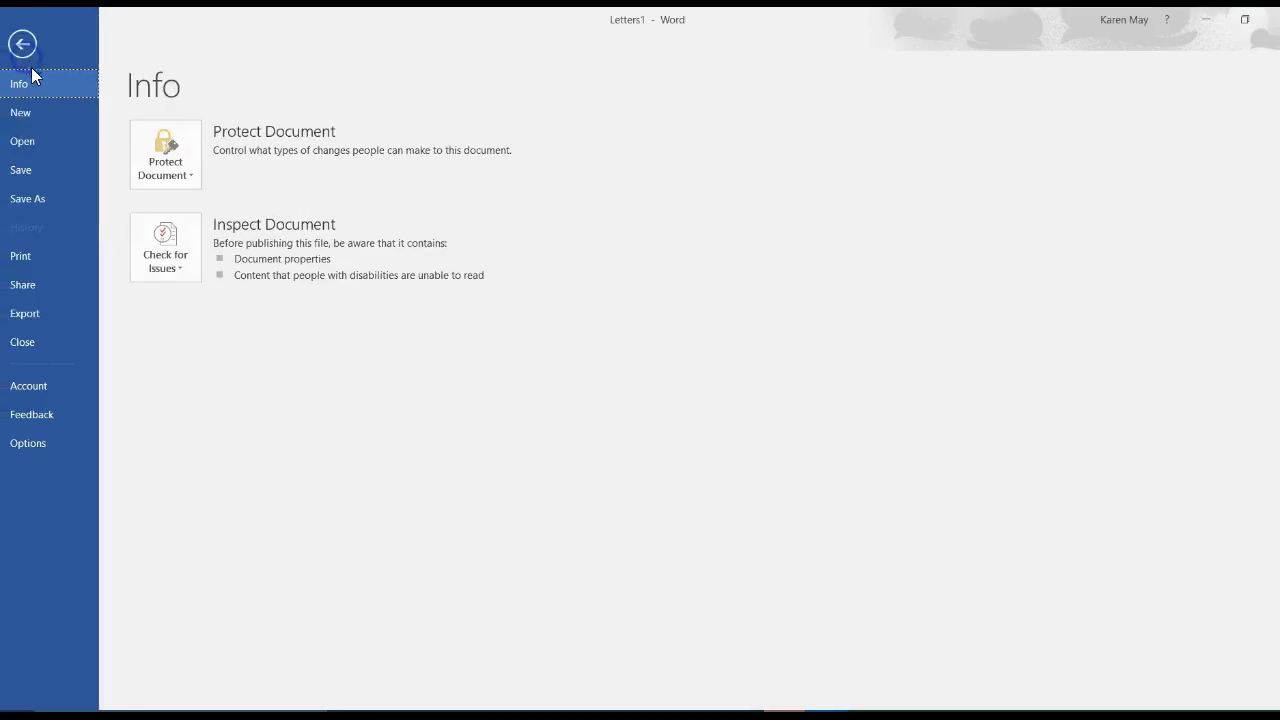
left_click(40, 198)
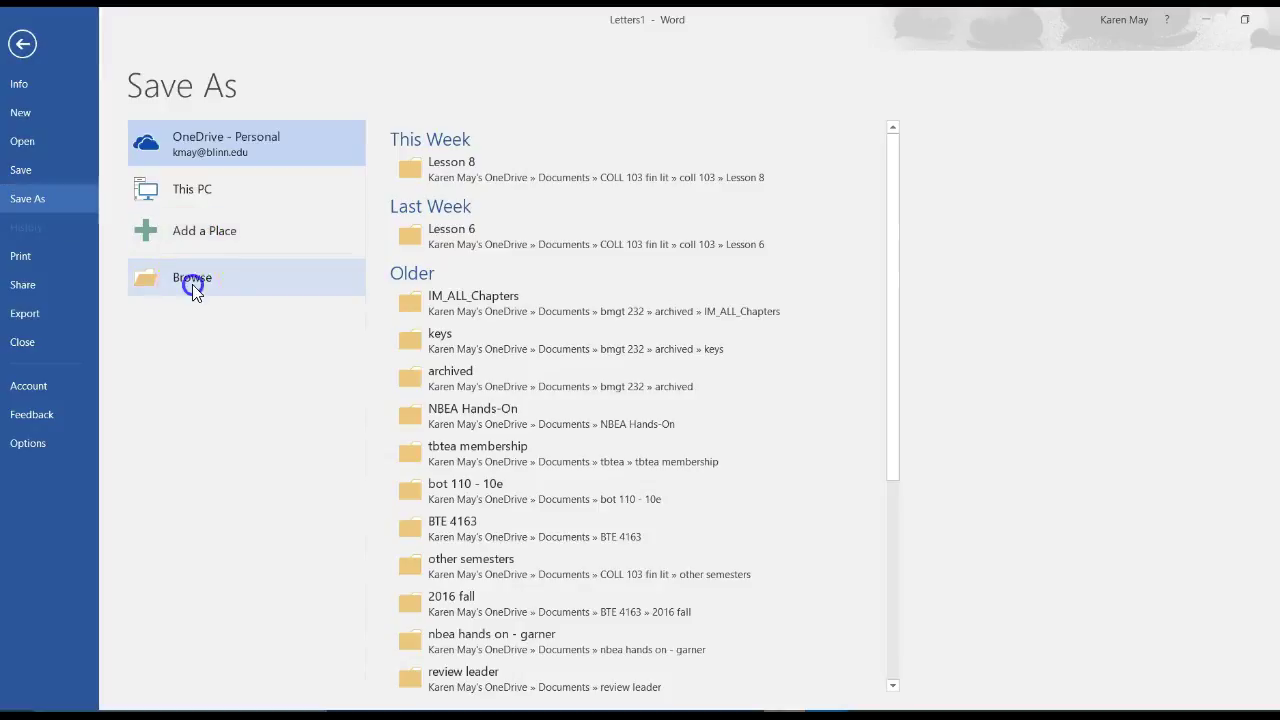
left_click(192, 280)
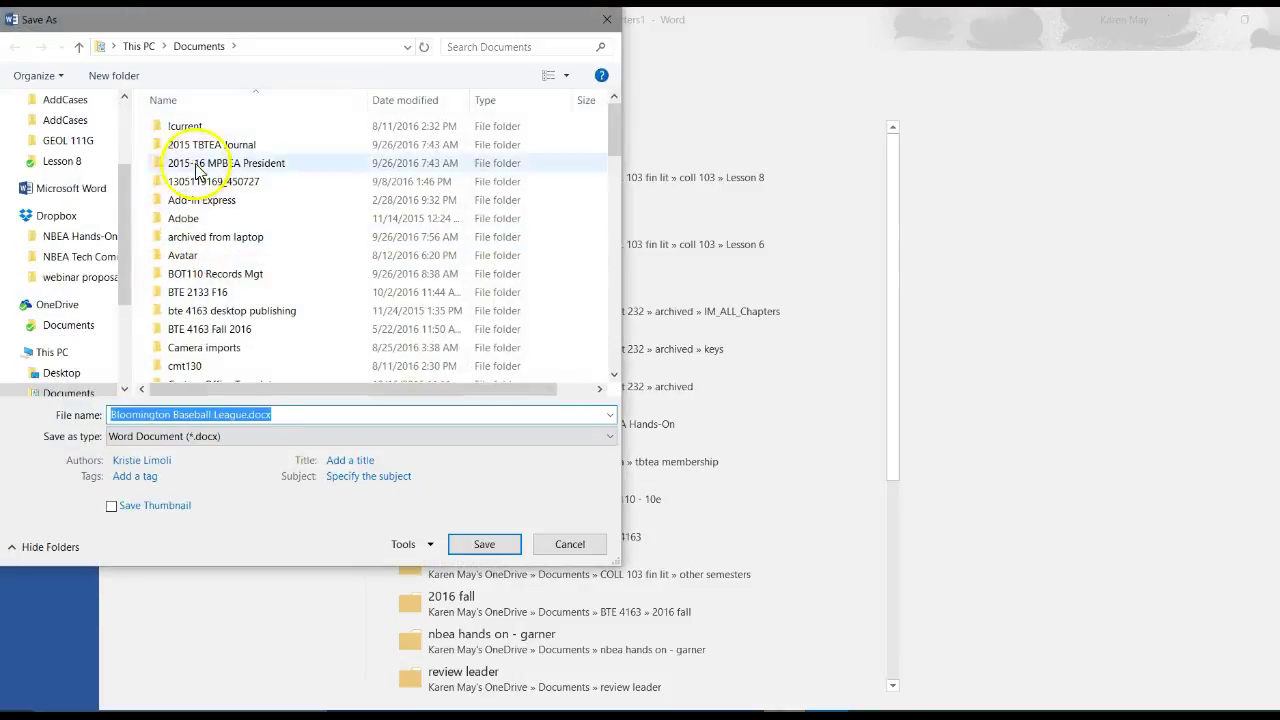
left_click(70, 104)
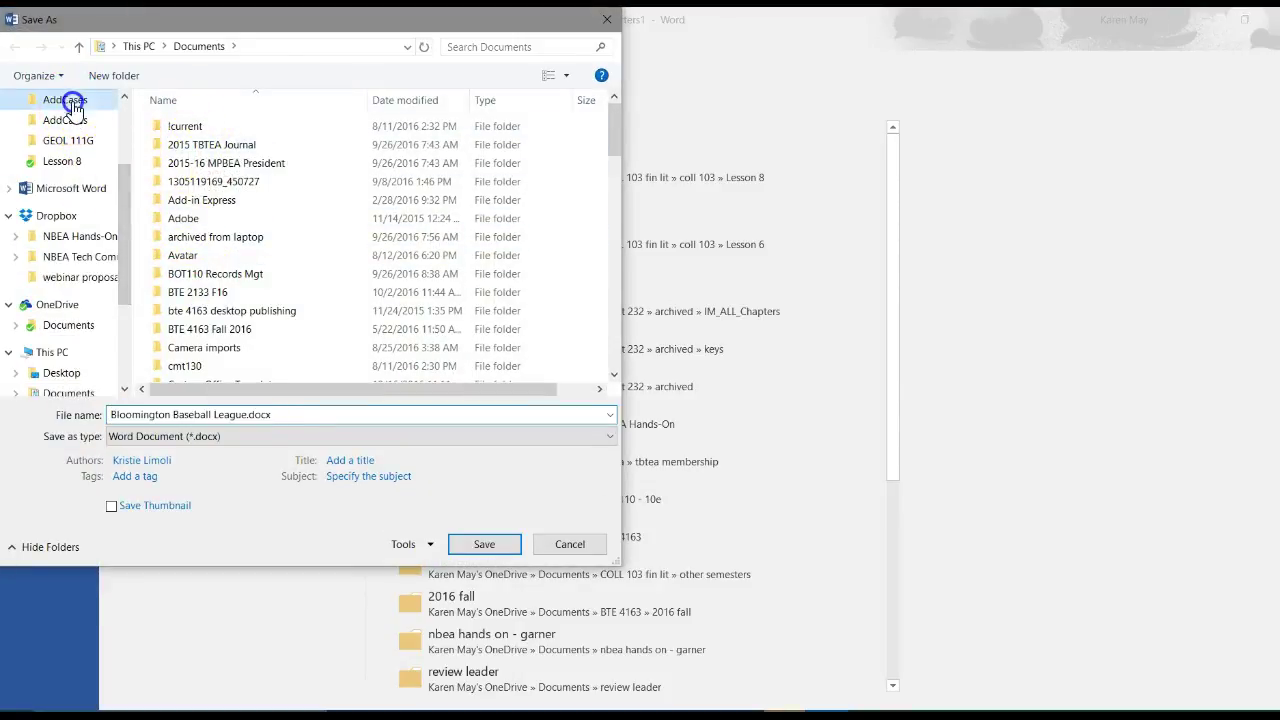
double_click(180, 126)
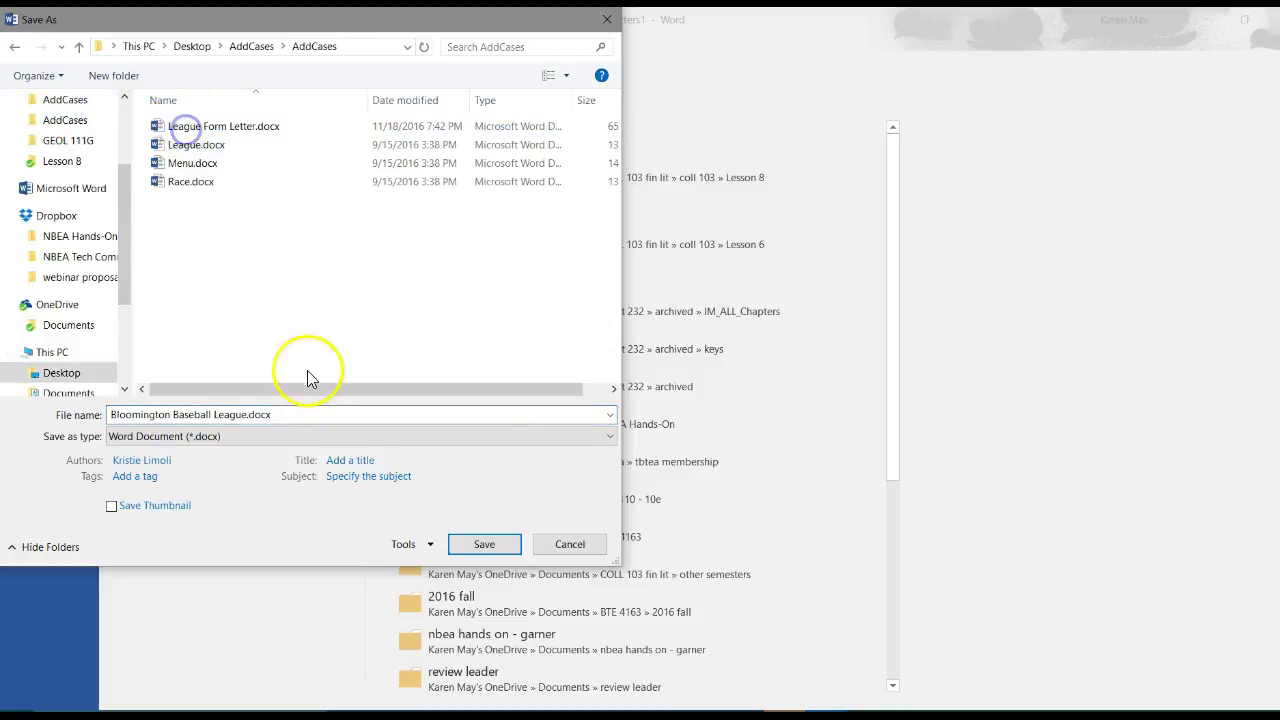
left_click(280, 414)
type("Coach ")
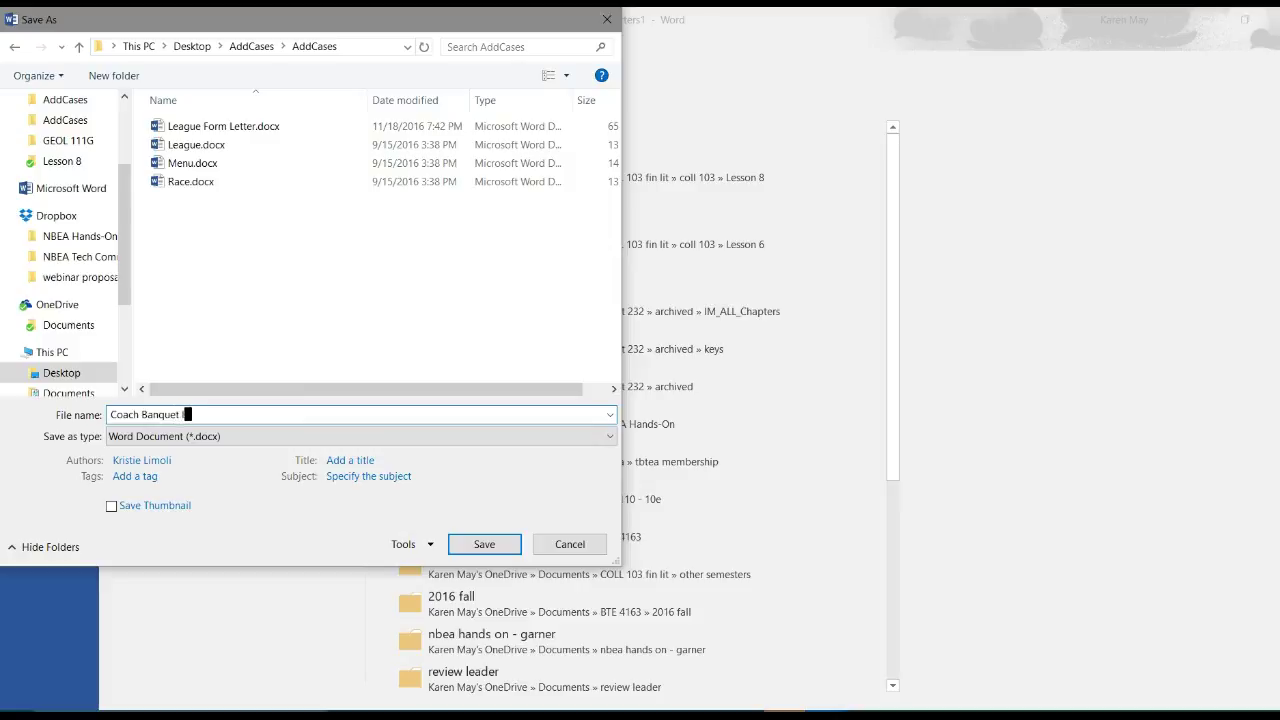
type("Banquet Letters")
key("Return")
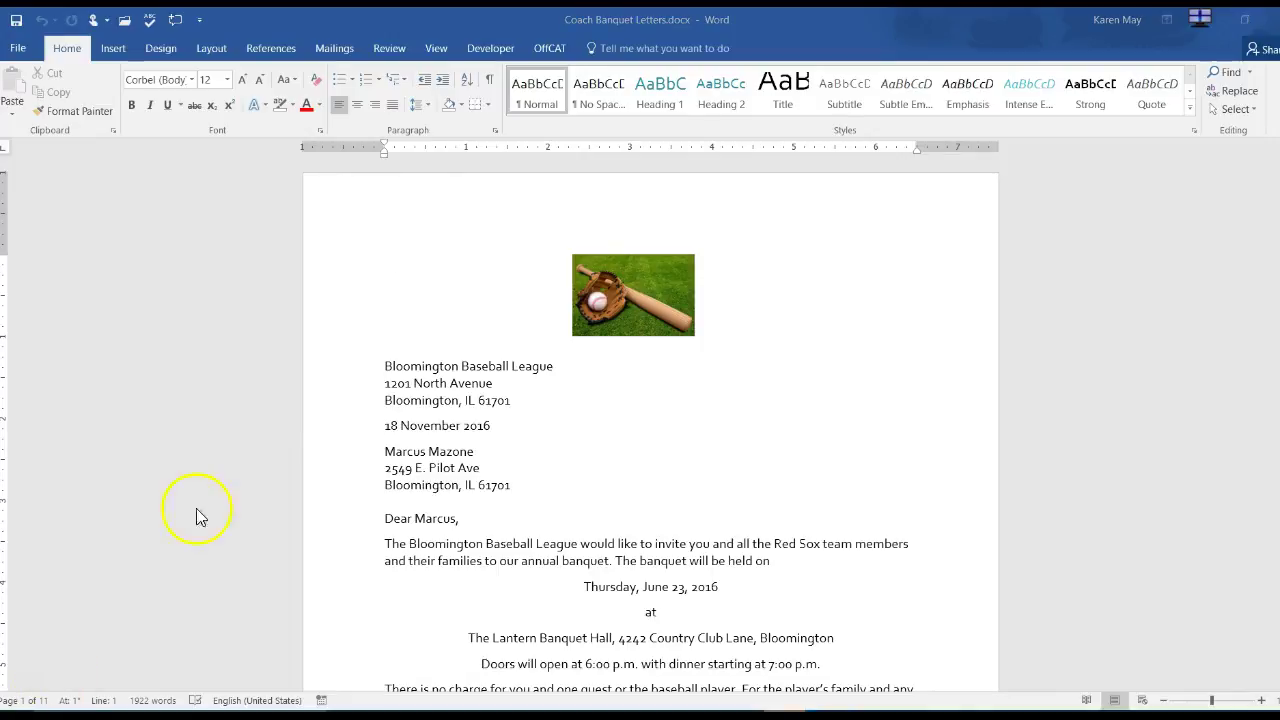
Look through the merged letters, then close Coach Banquet Letters and League Form Letter with Ctrl+W
scroll(690, 313, "down", 20)
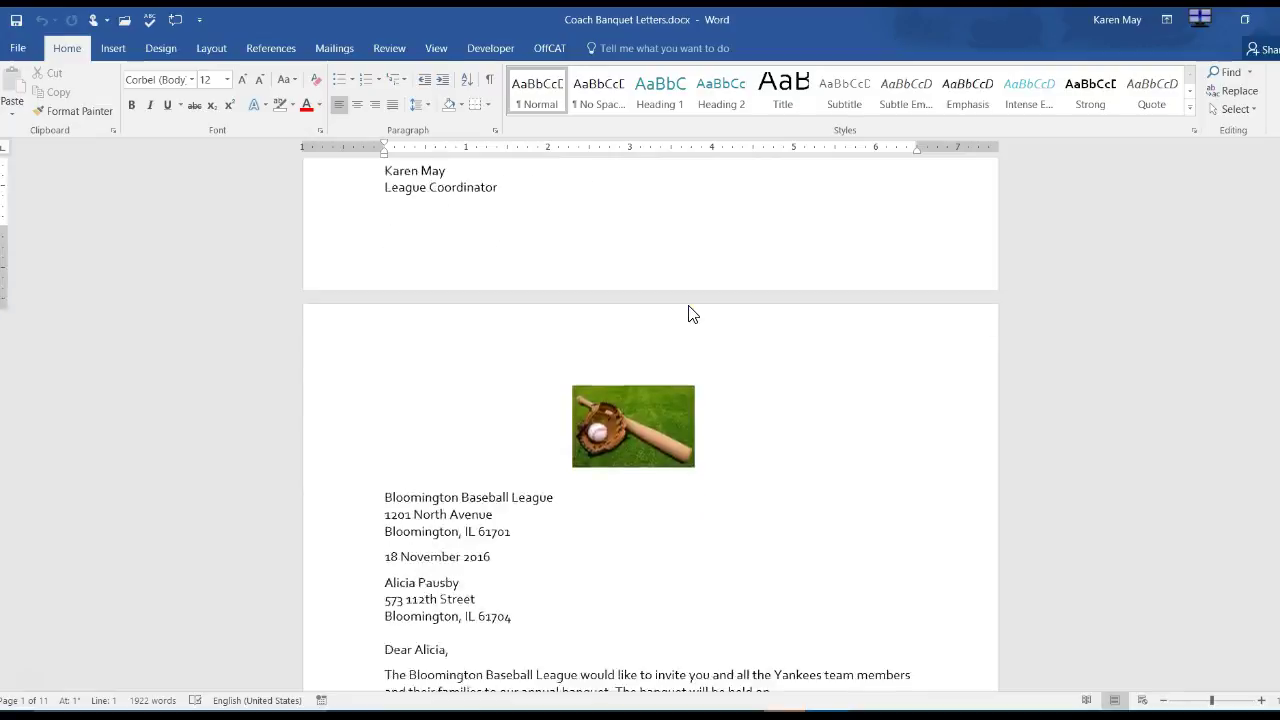
scroll(690, 310, "down", 18)
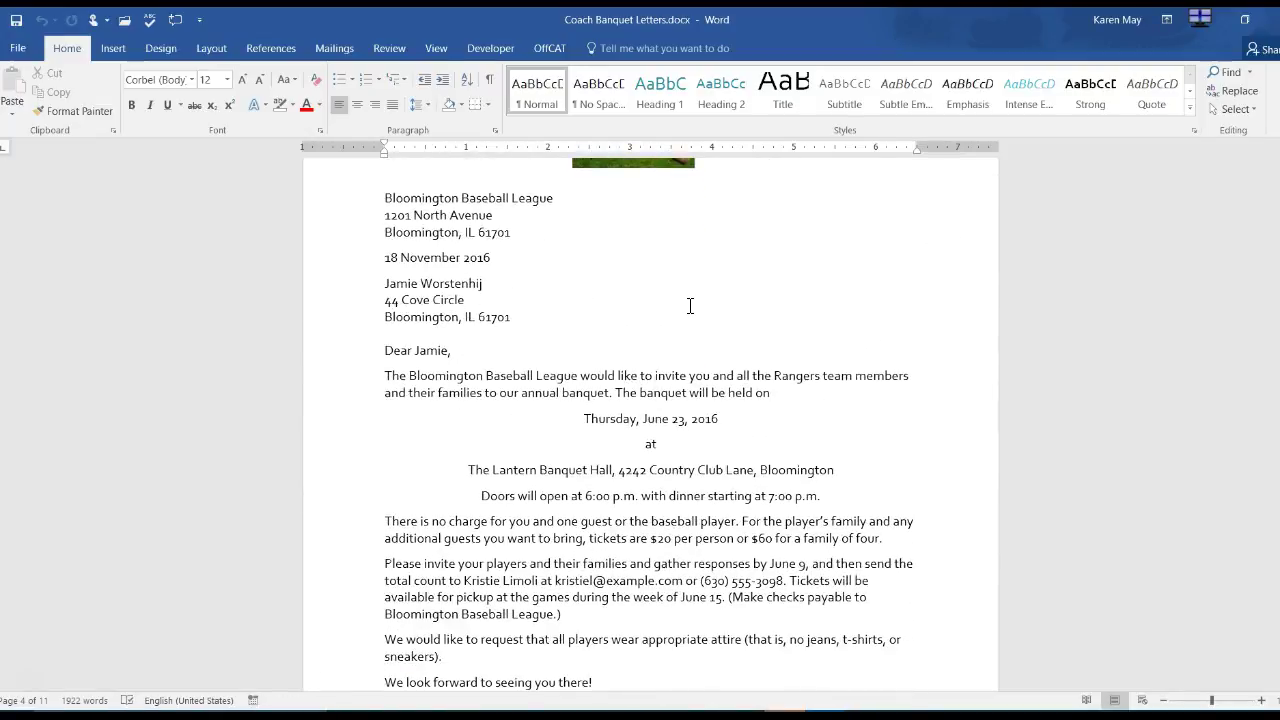
key("ctrl+w")
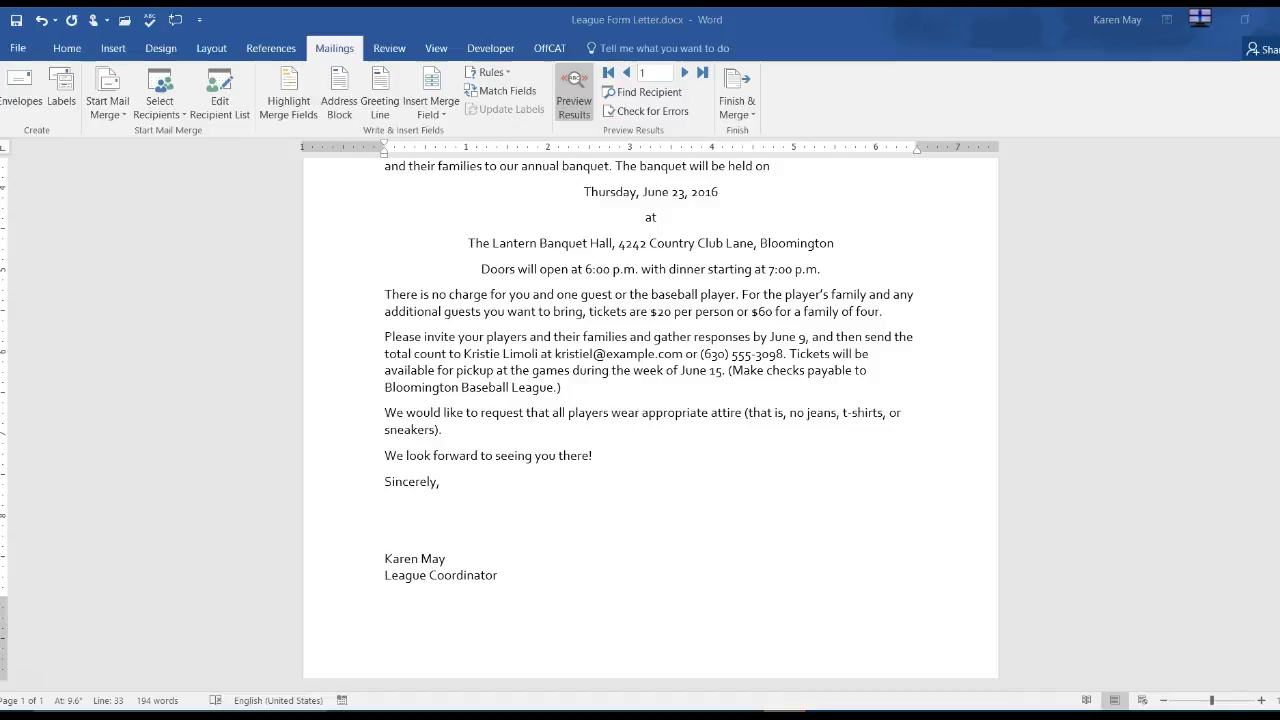
key("ctrl+w")
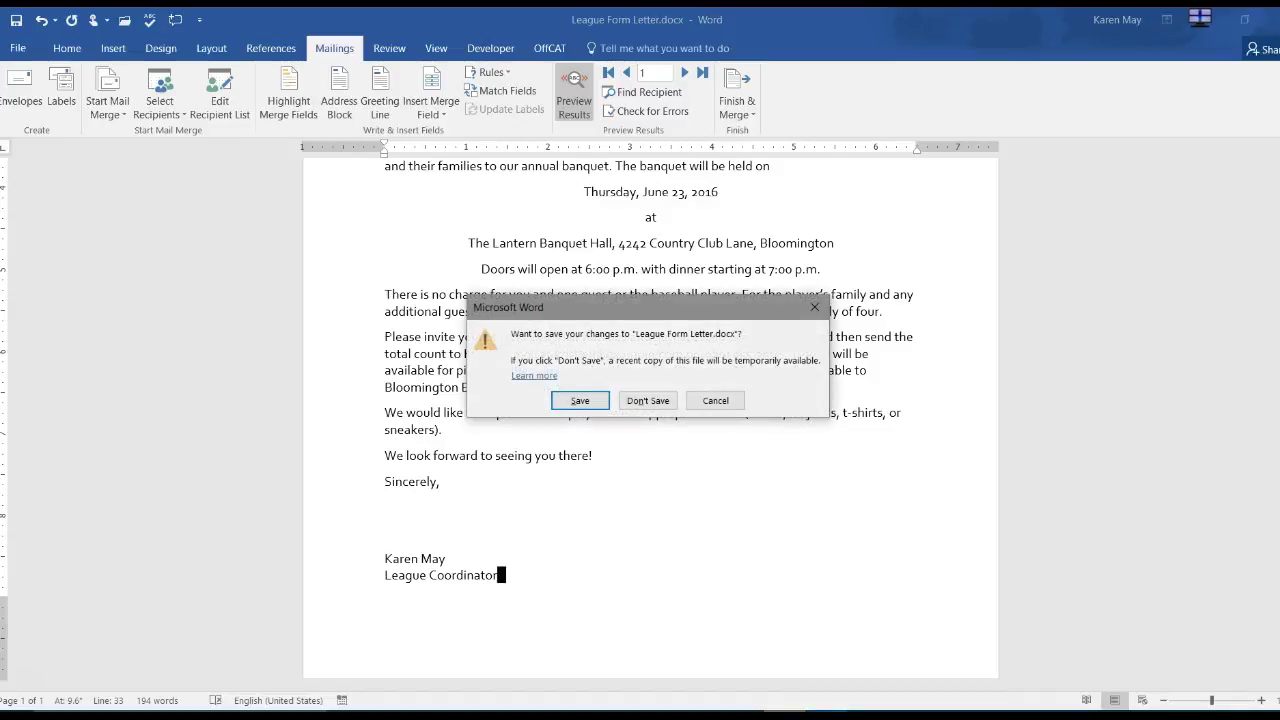
Save League Form Letter's changes at the prompt so Word closes
left_click(580, 400)
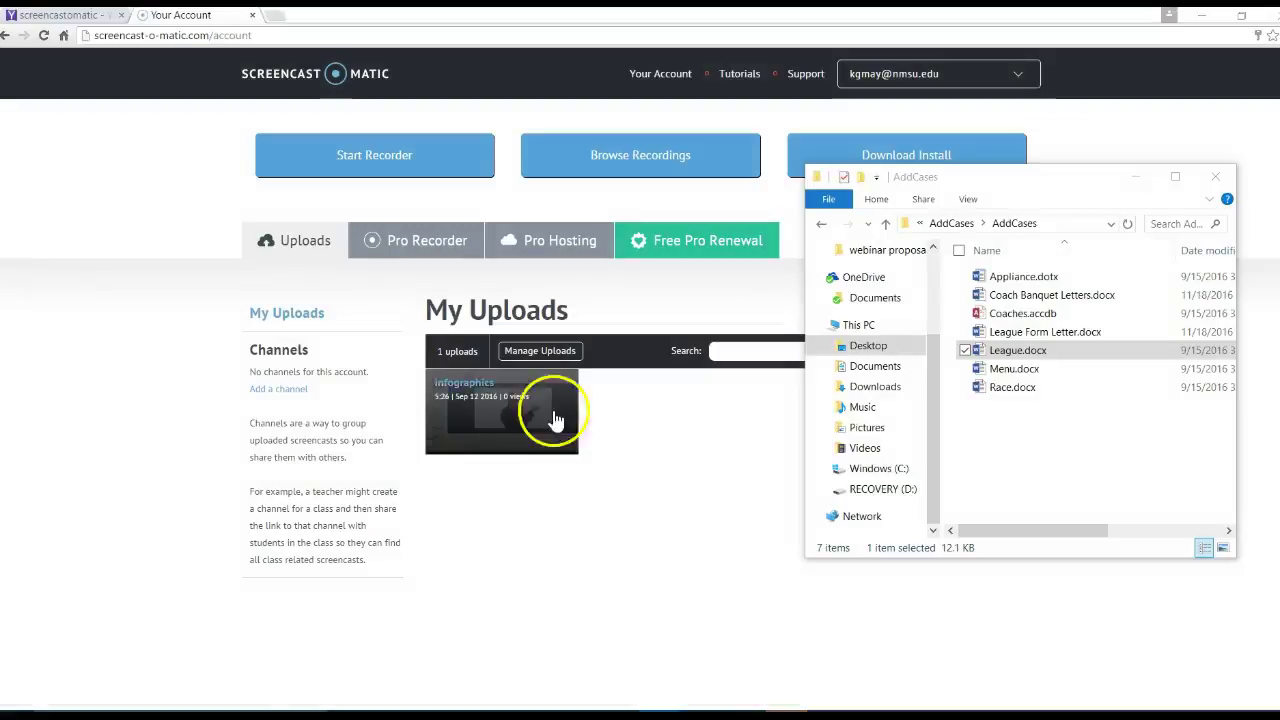